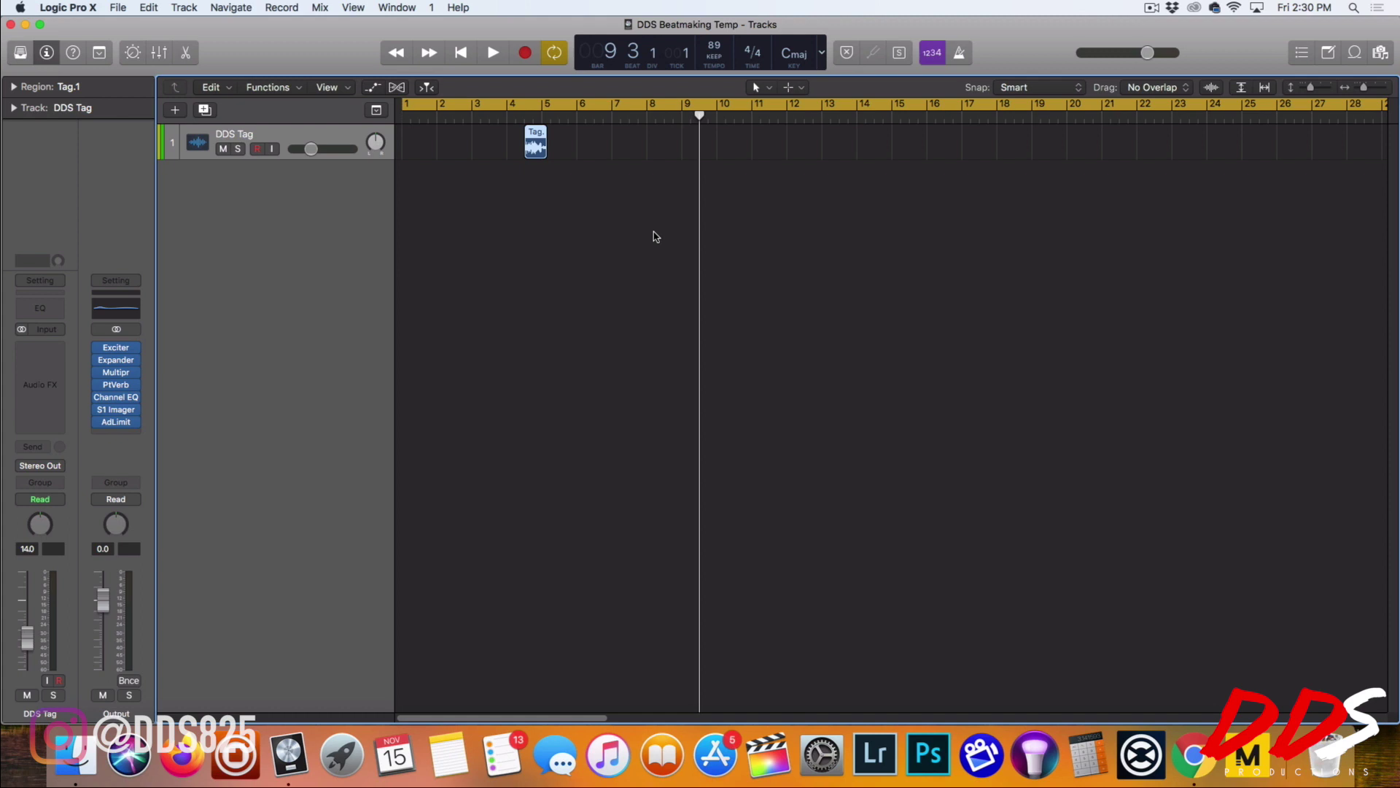
# Step: Return the playhead to bar 1 and create one software instrument track with Maschine 2 as Multi-Output (16xStereo)
pyautogui.click(445, 120)
pyautogui.press('Return')
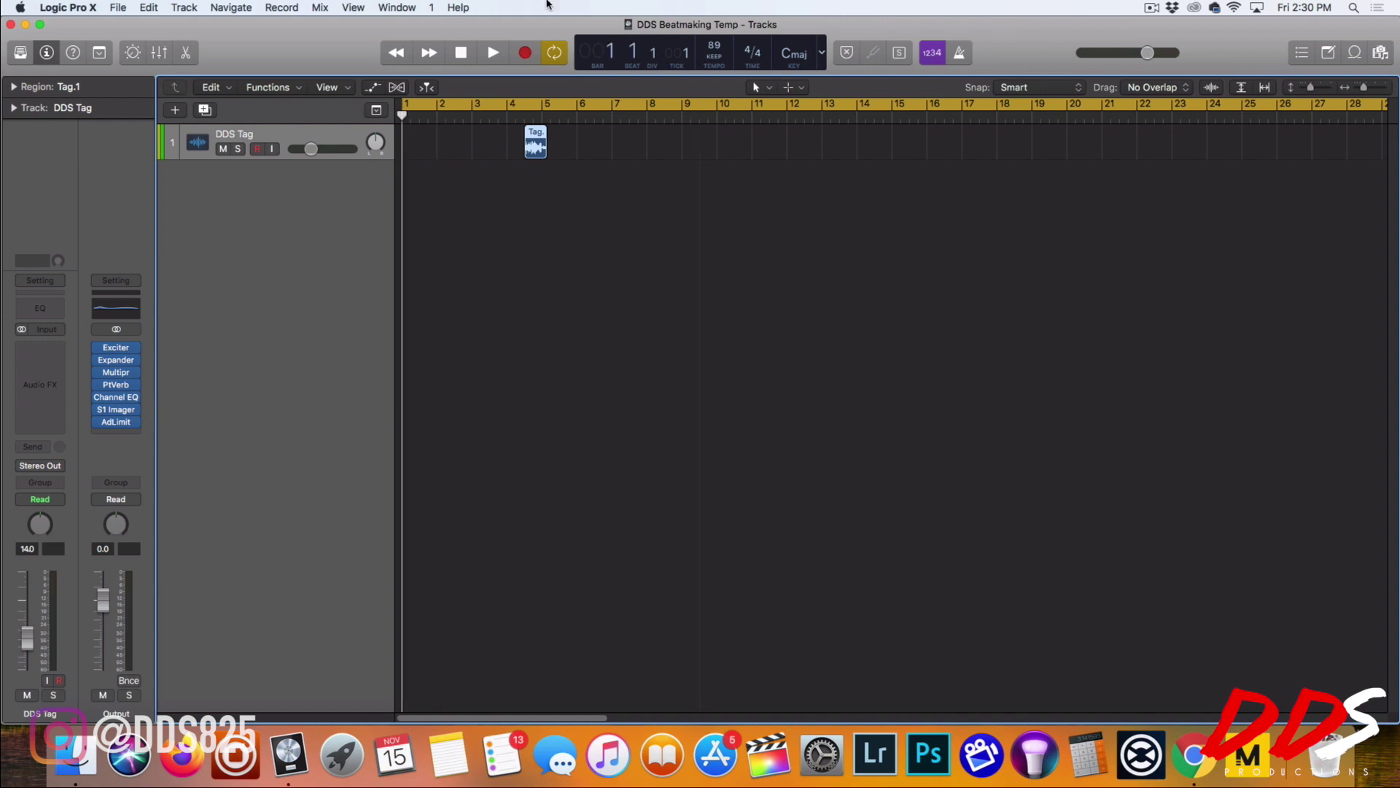
pyautogui.click(175, 110)
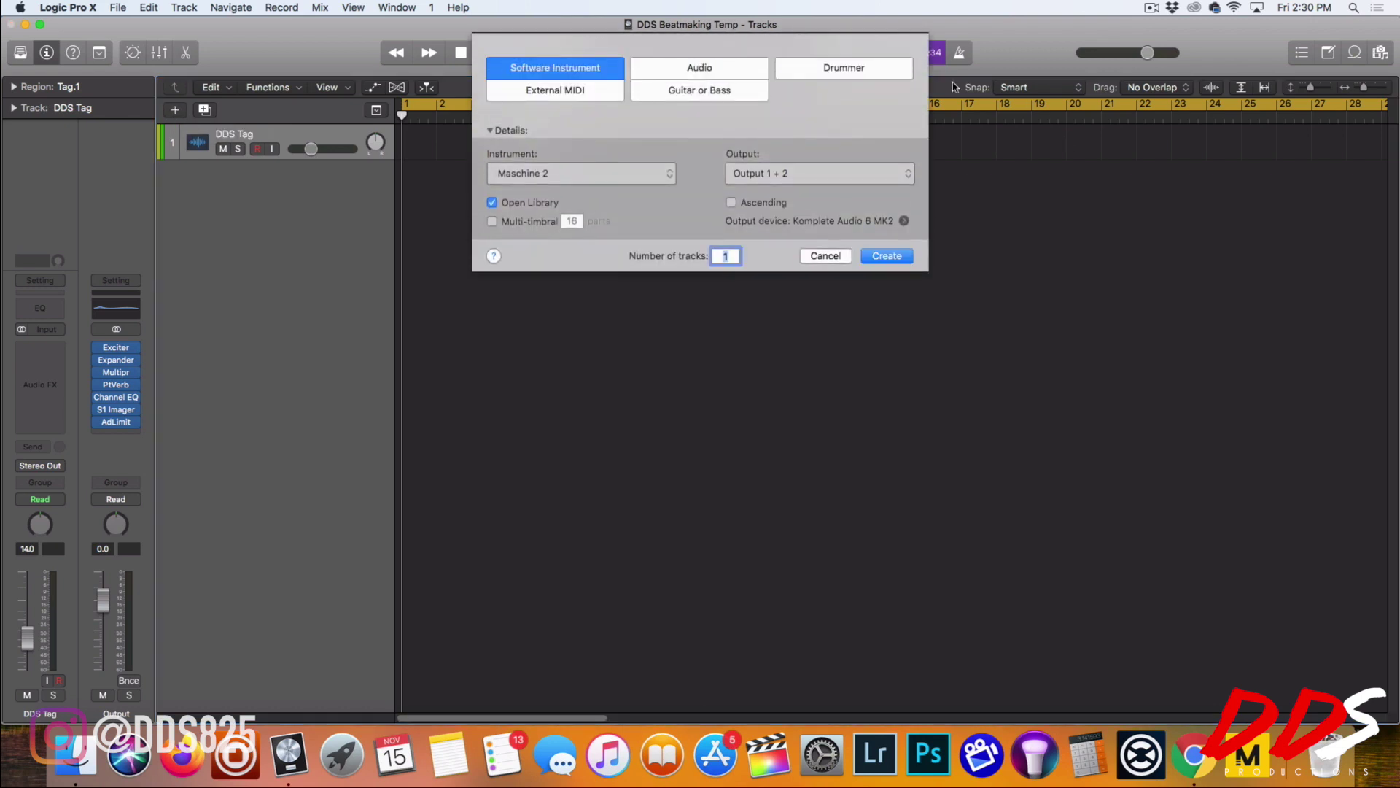
pyautogui.click(648, 179)
pyautogui.moveTo(660, 176)
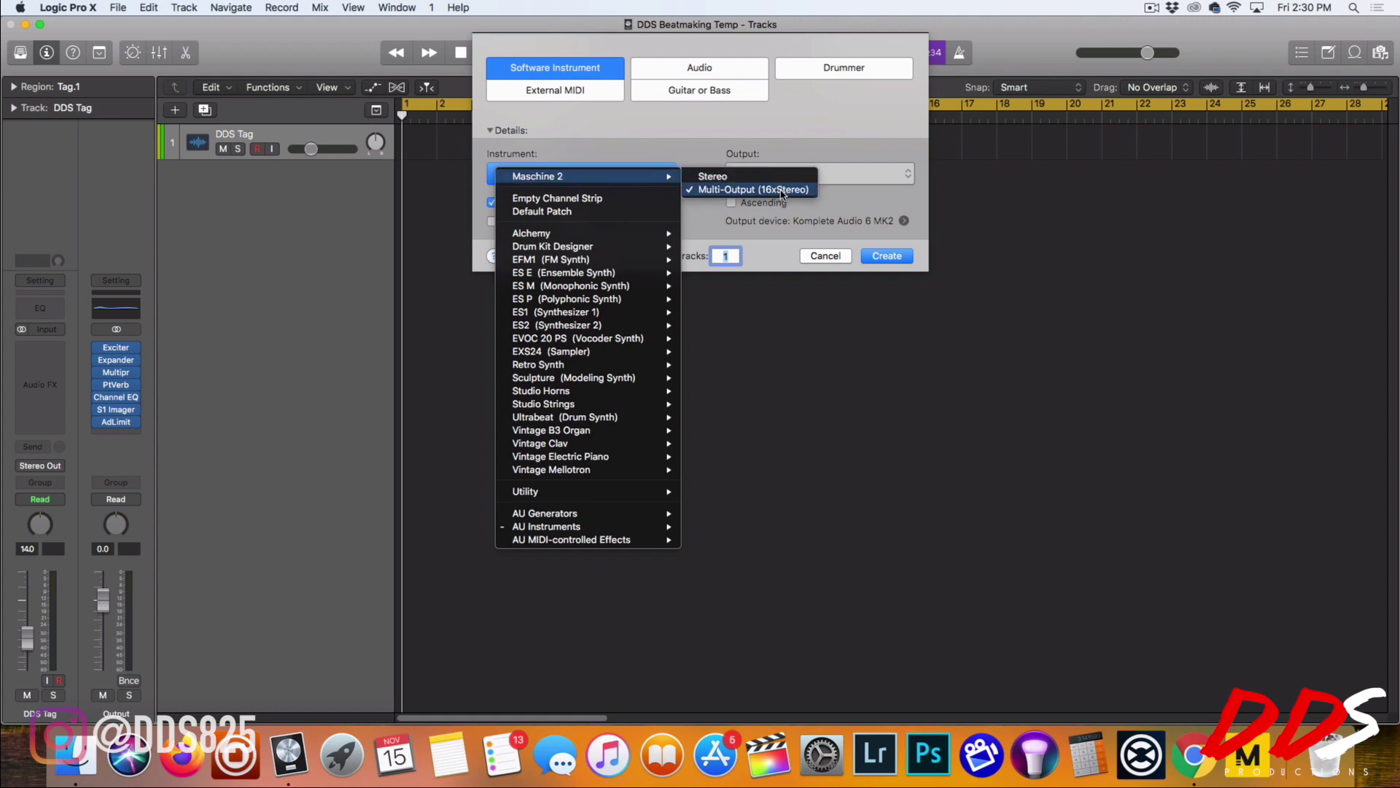
pyautogui.moveTo(601, 536)
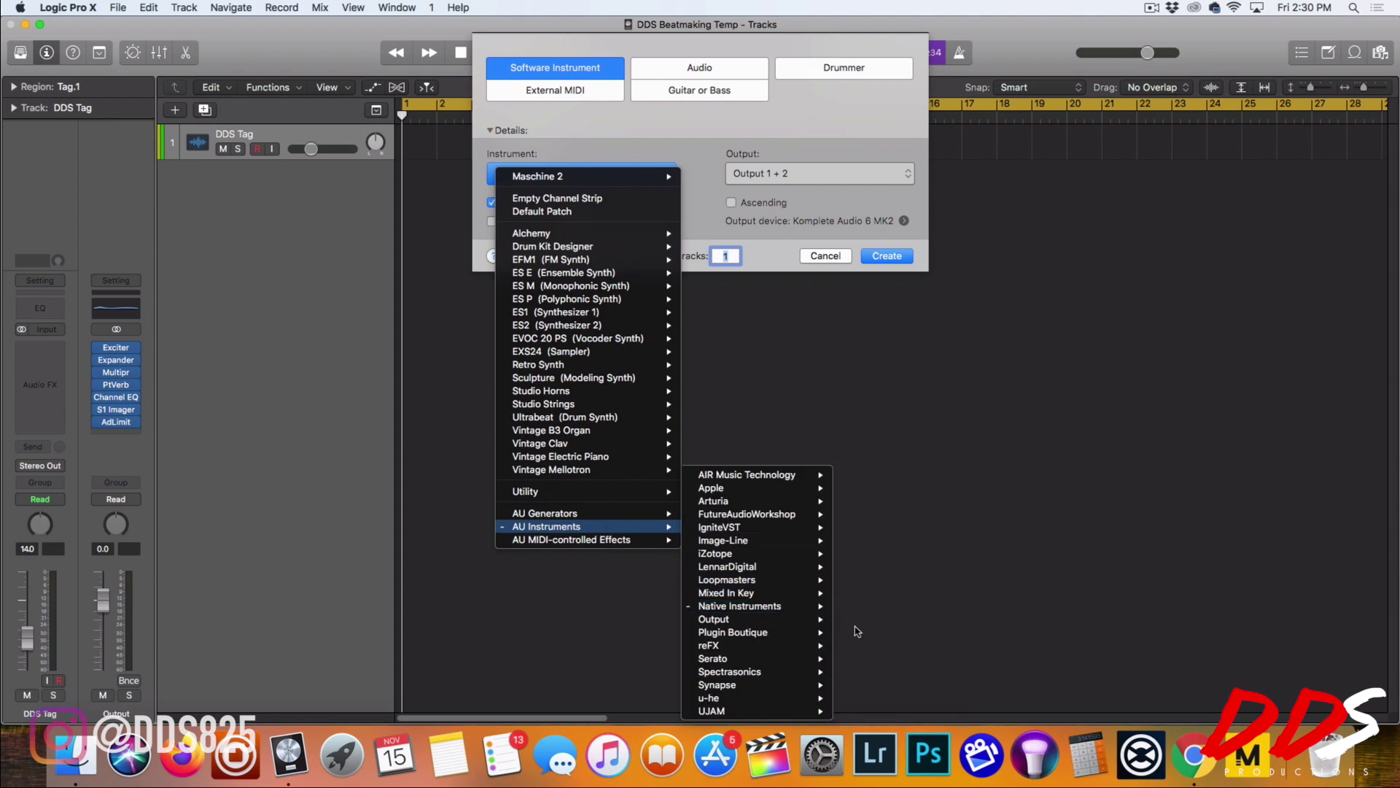
pyautogui.moveTo(802, 606)
pyautogui.moveTo(918, 661)
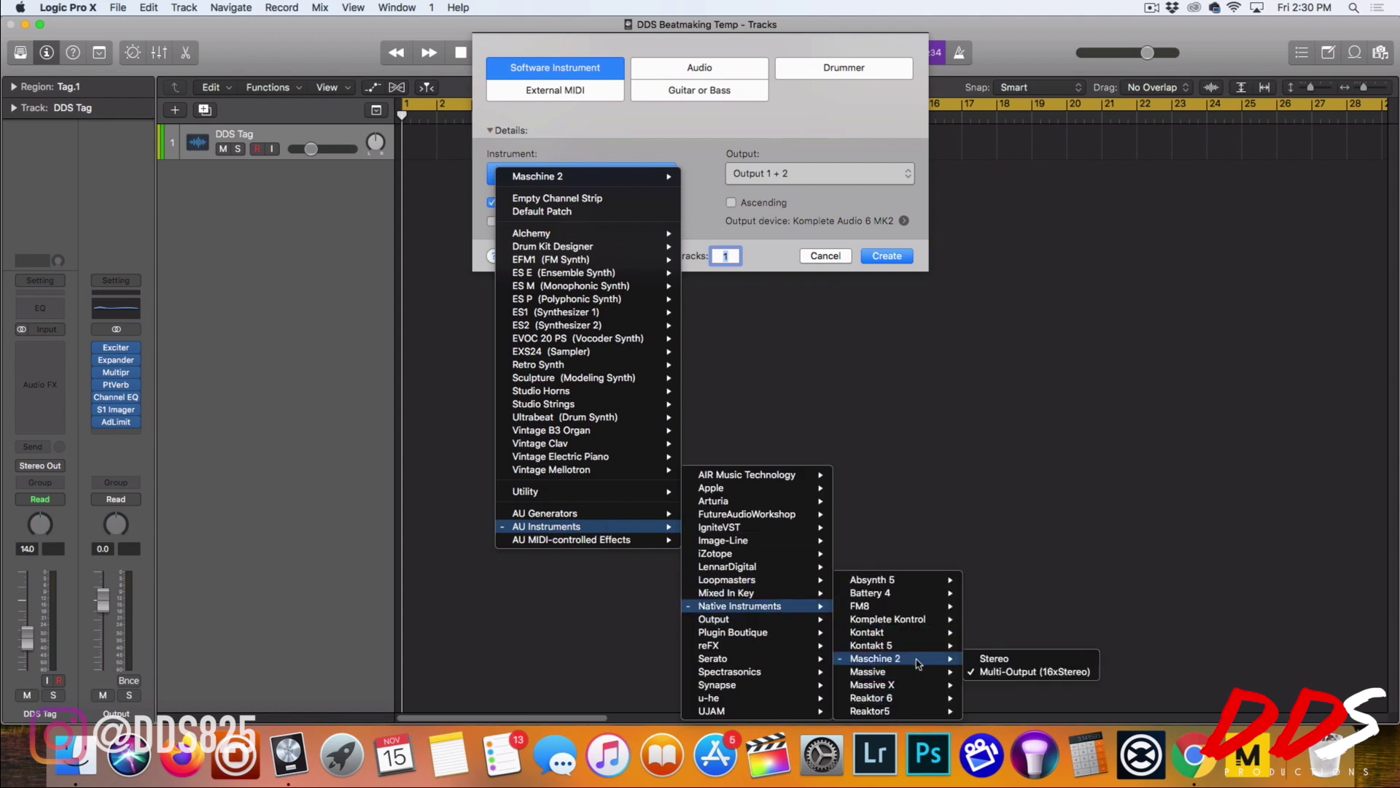
pyautogui.click(891, 253)
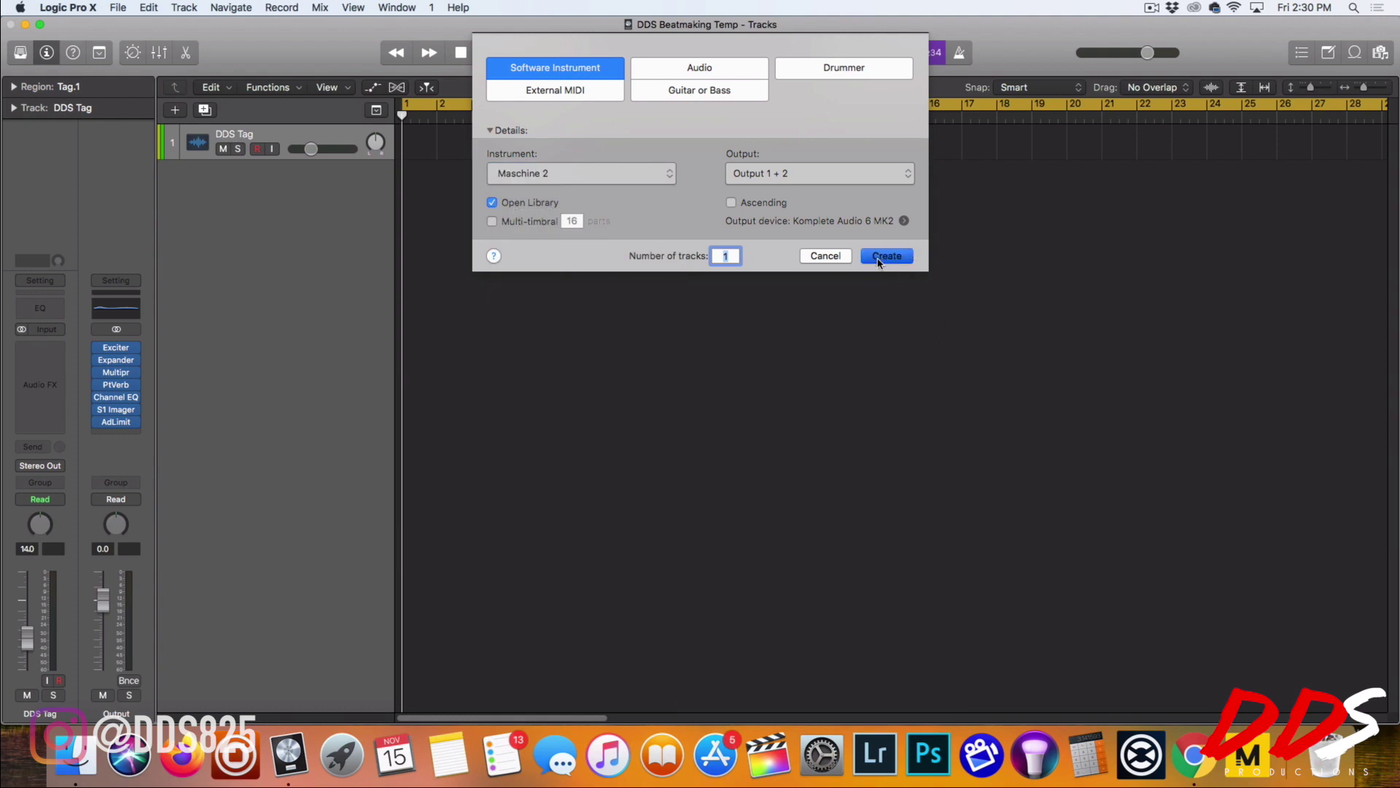
pyautogui.click(879, 256)
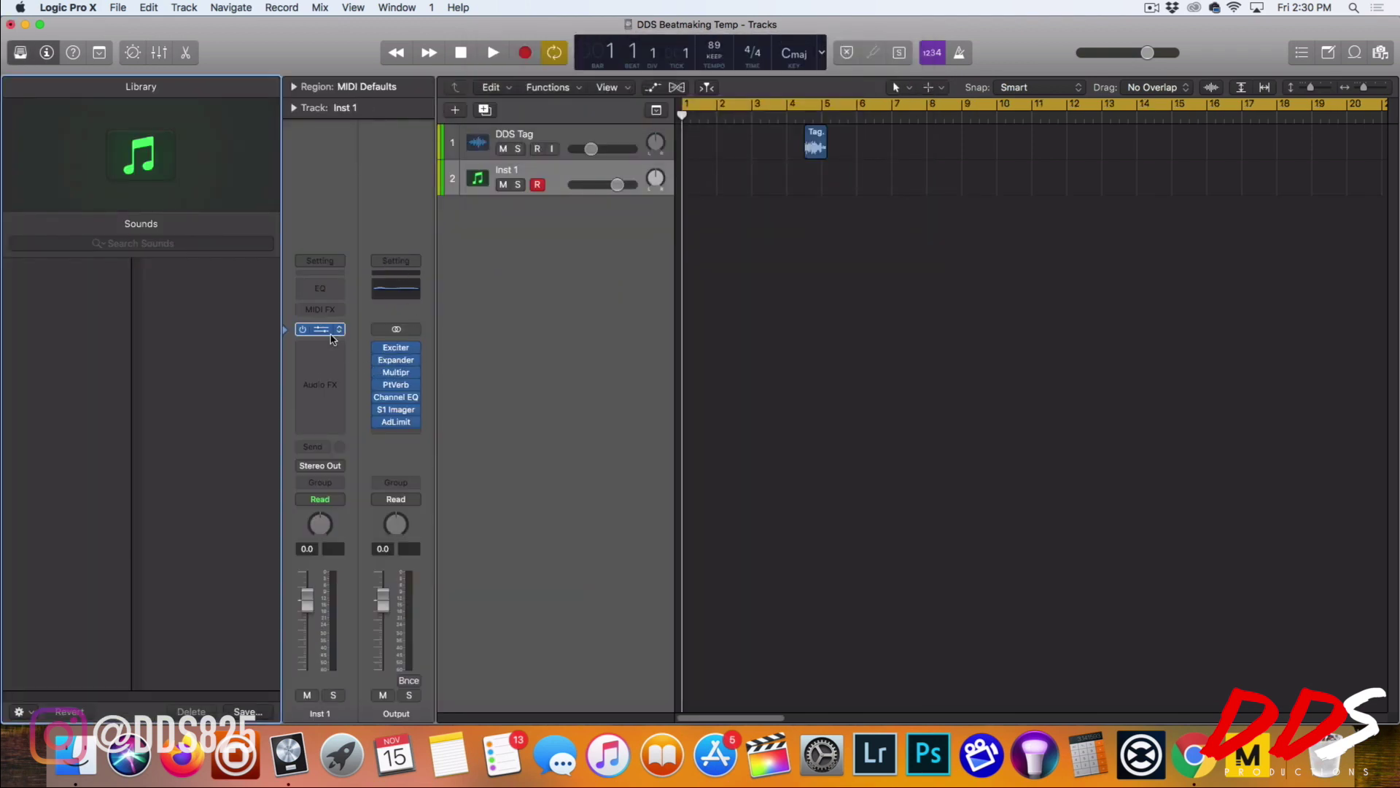
# Step: Open the Maschine 2 plug-in on the new track and load the StereoType Vid kit from its group library
pyautogui.click(322, 330)
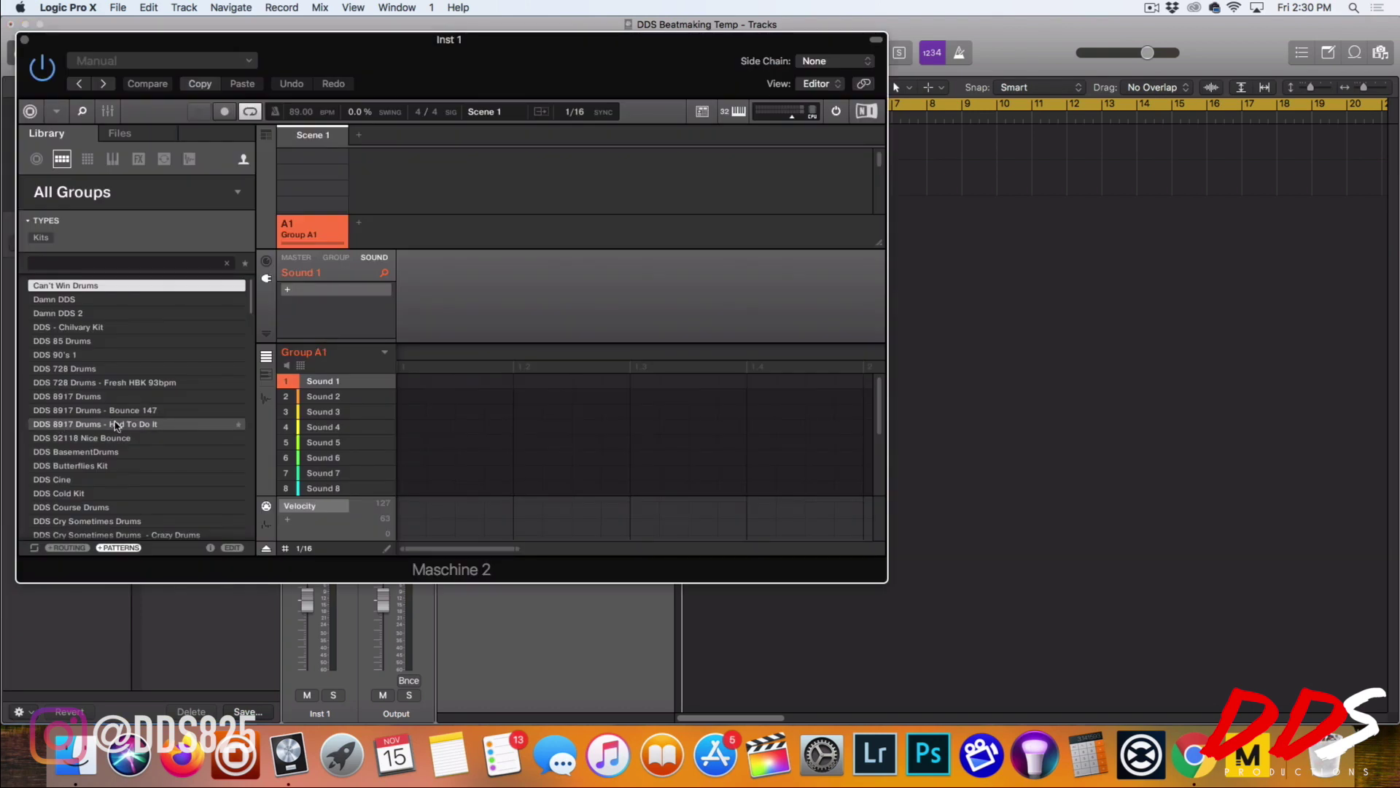
pyautogui.scroll(-15, 116, 425)
pyautogui.scroll(-15, 150, 478)
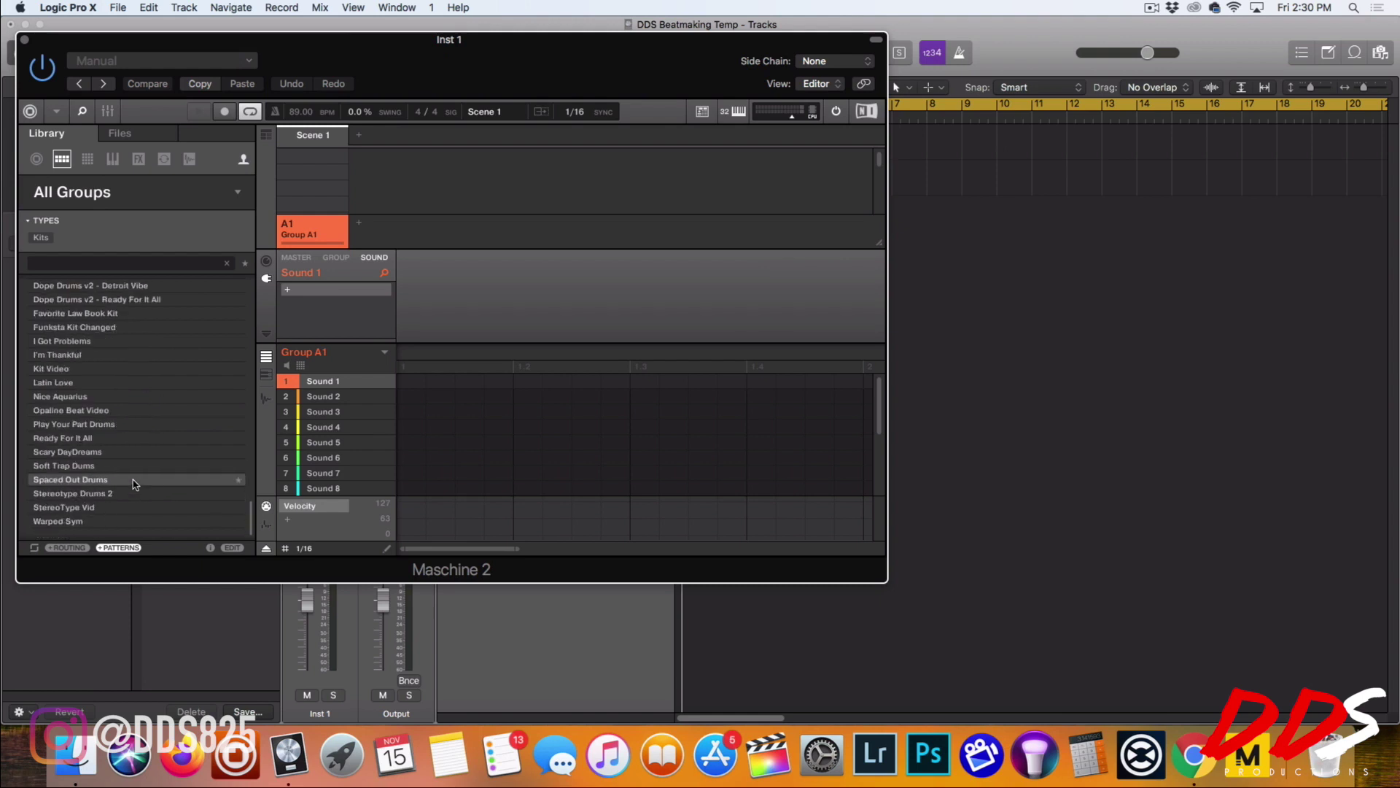
pyautogui.click(133, 494)
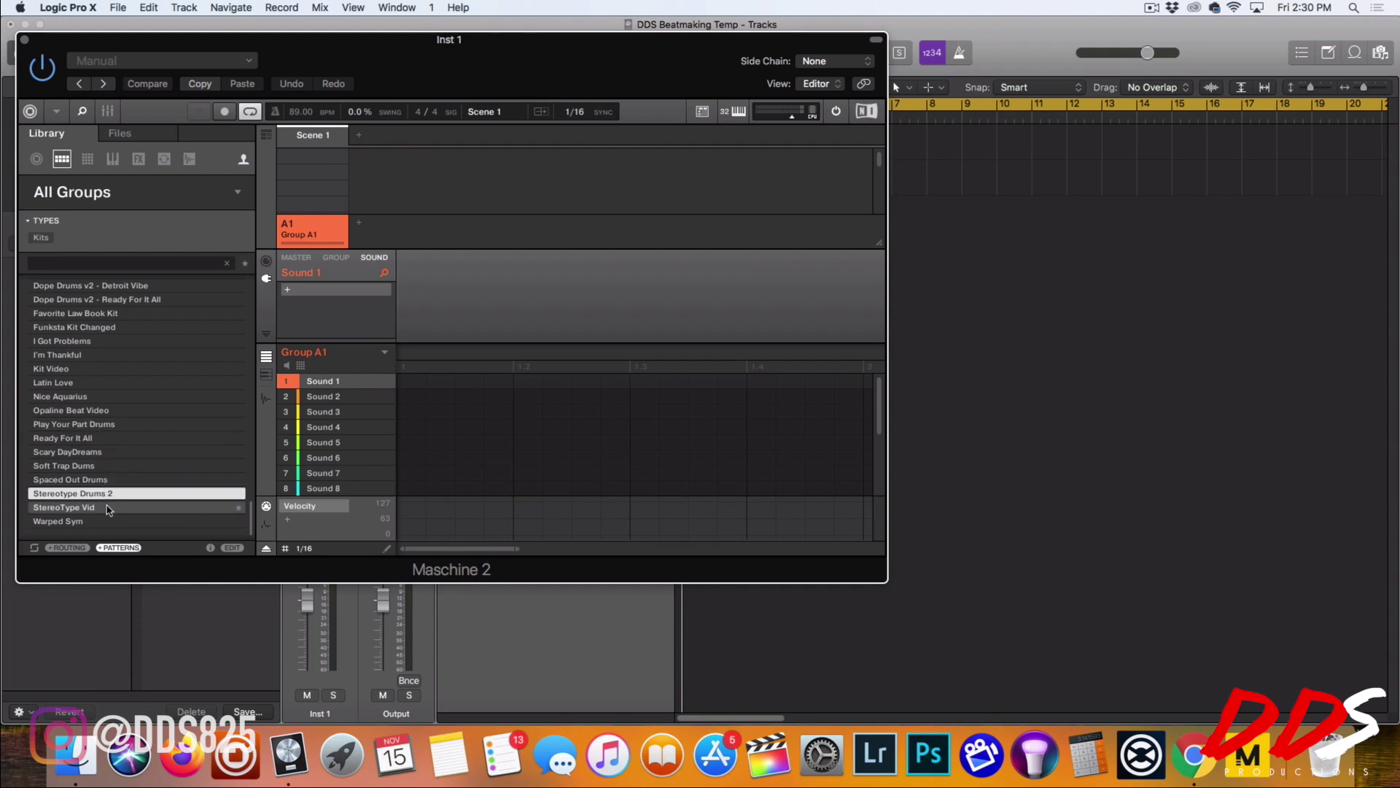
pyautogui.click(179, 509)
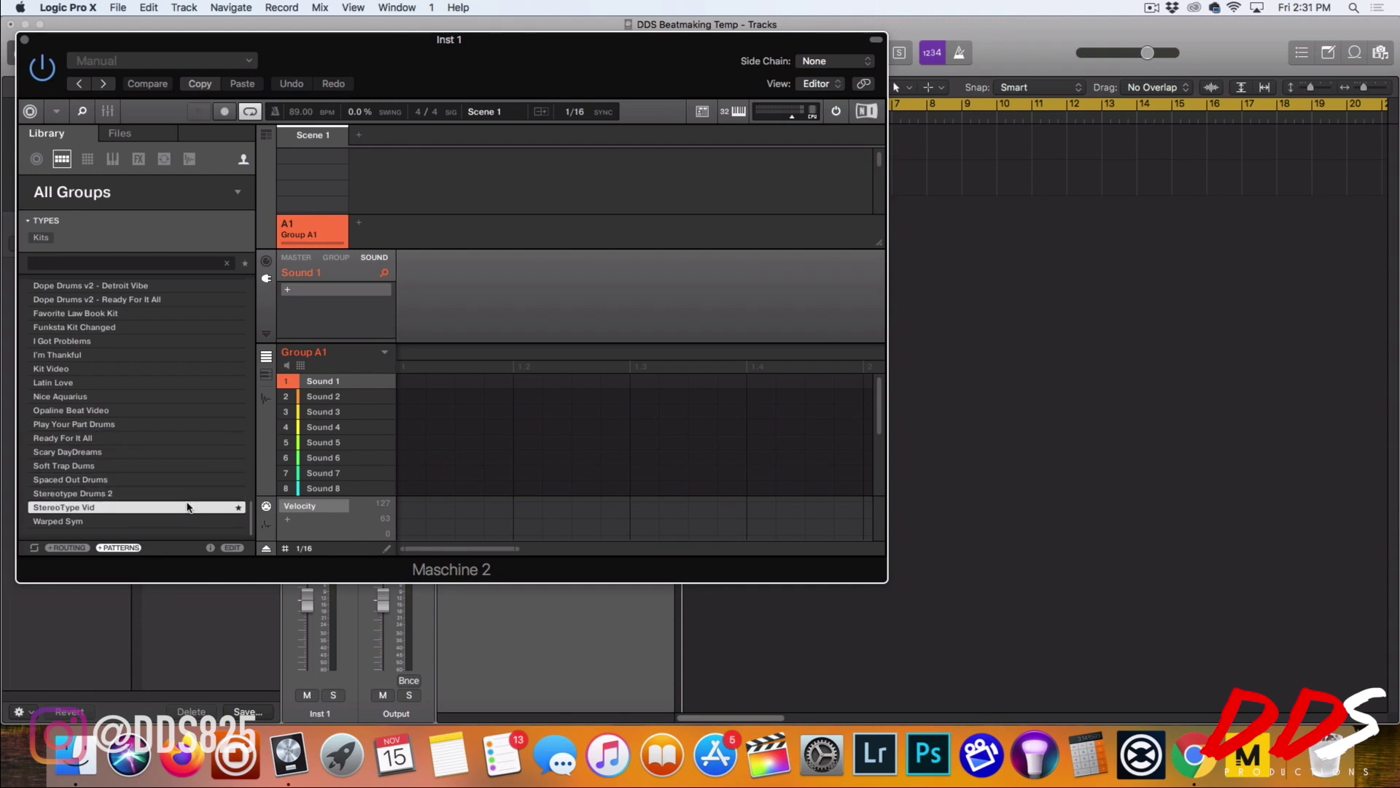
pyautogui.doubleClick(187, 507)
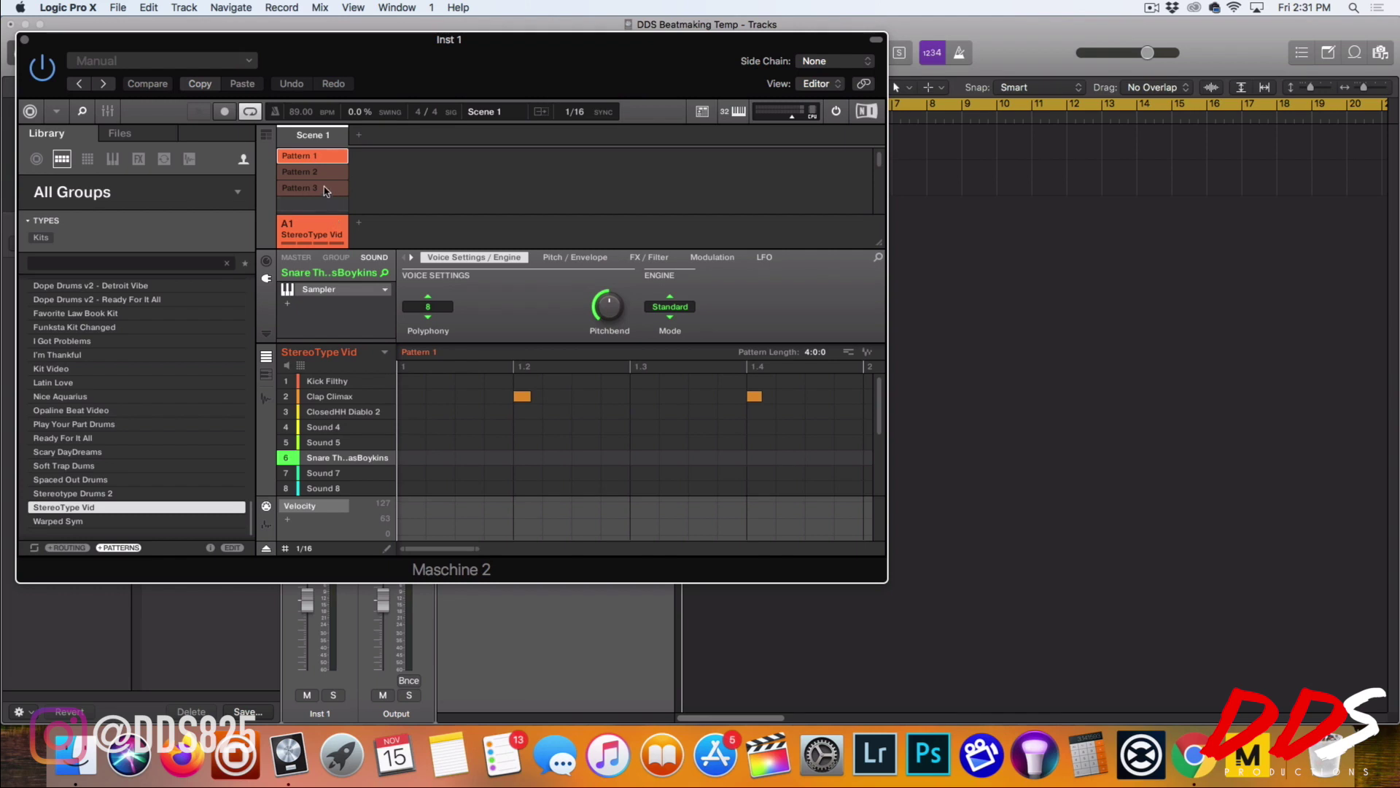
# Step: Audition the kit's patterns during playback, leaving Pattern 3 active, and mute the DDS Tag track
pyautogui.moveTo(312, 42); pyautogui.dragTo(311, 69)
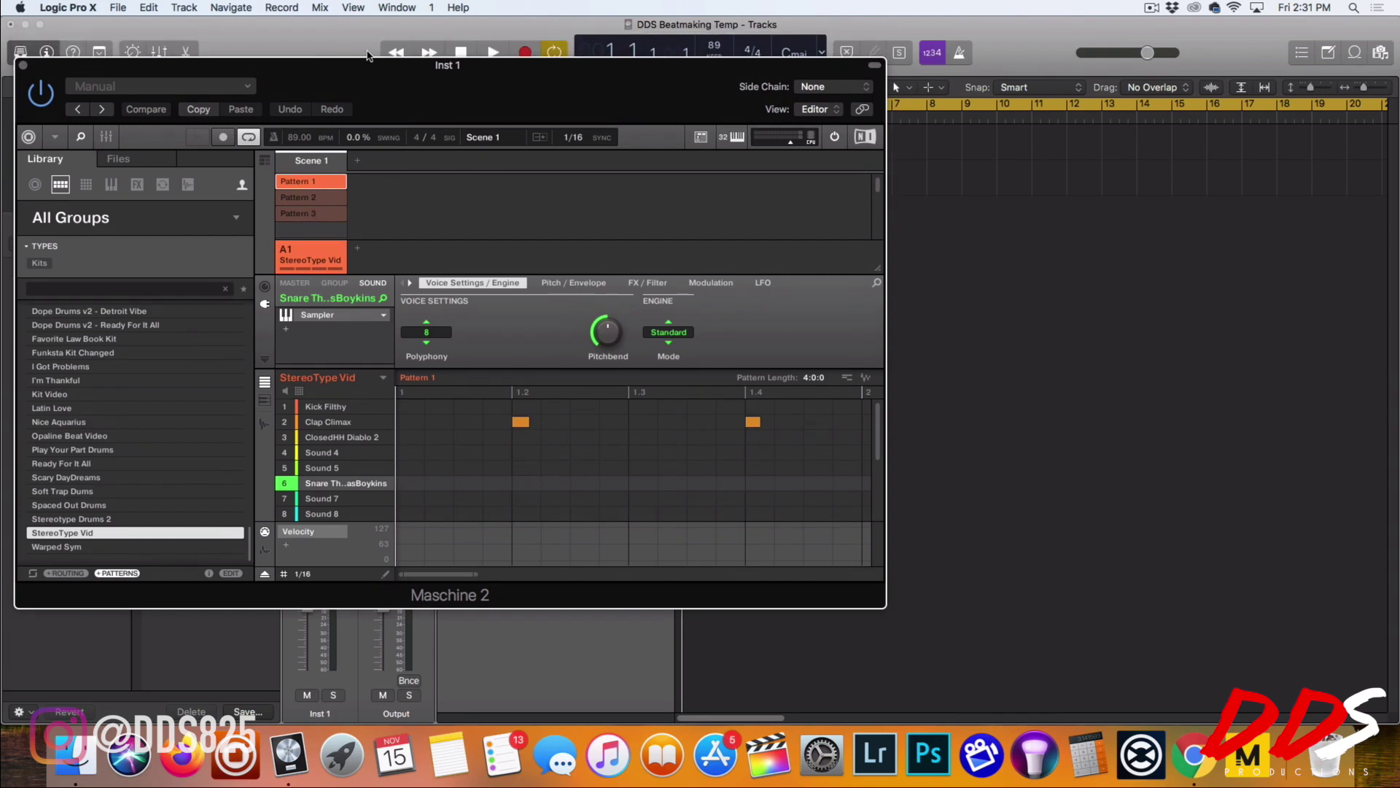
pyautogui.click(493, 50)
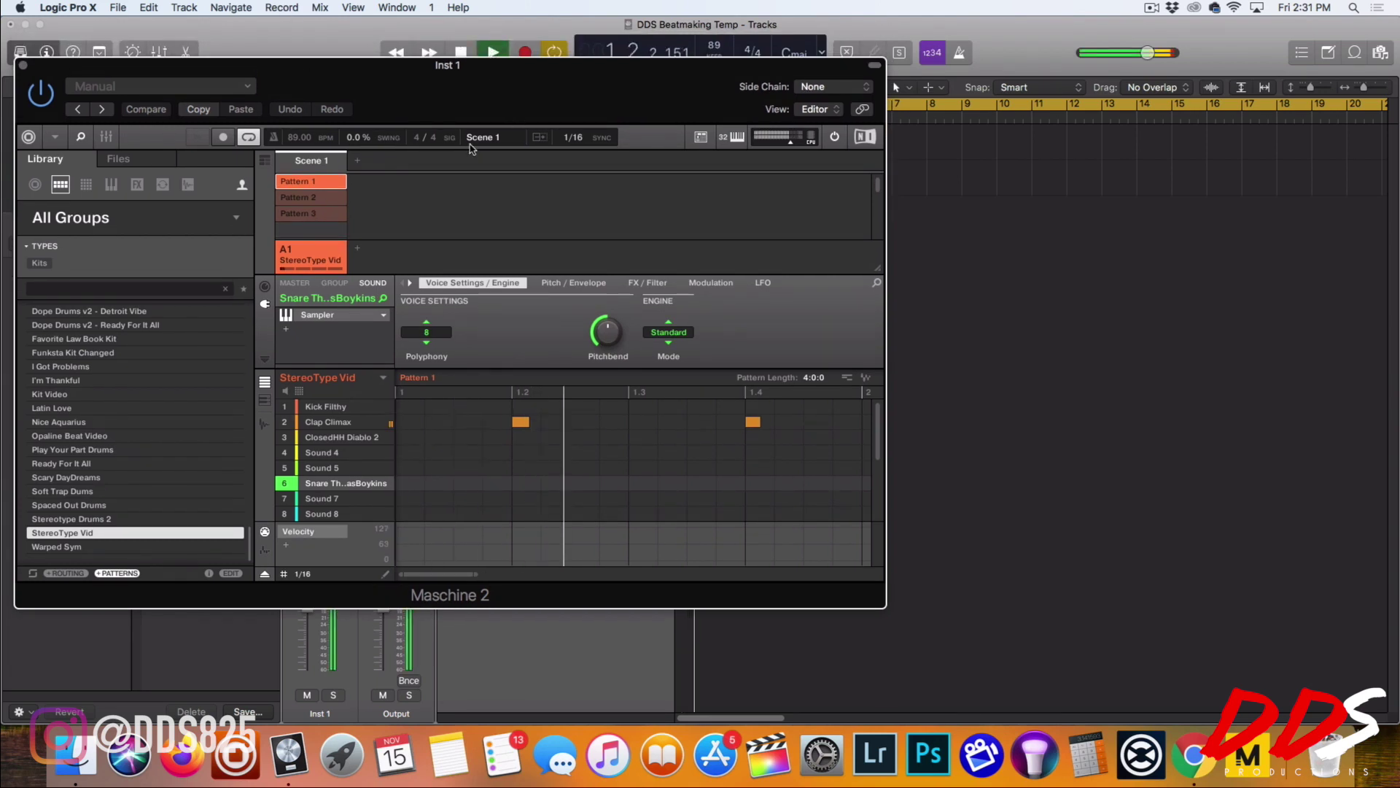
pyautogui.click(335, 198)
pyautogui.click(332, 213)
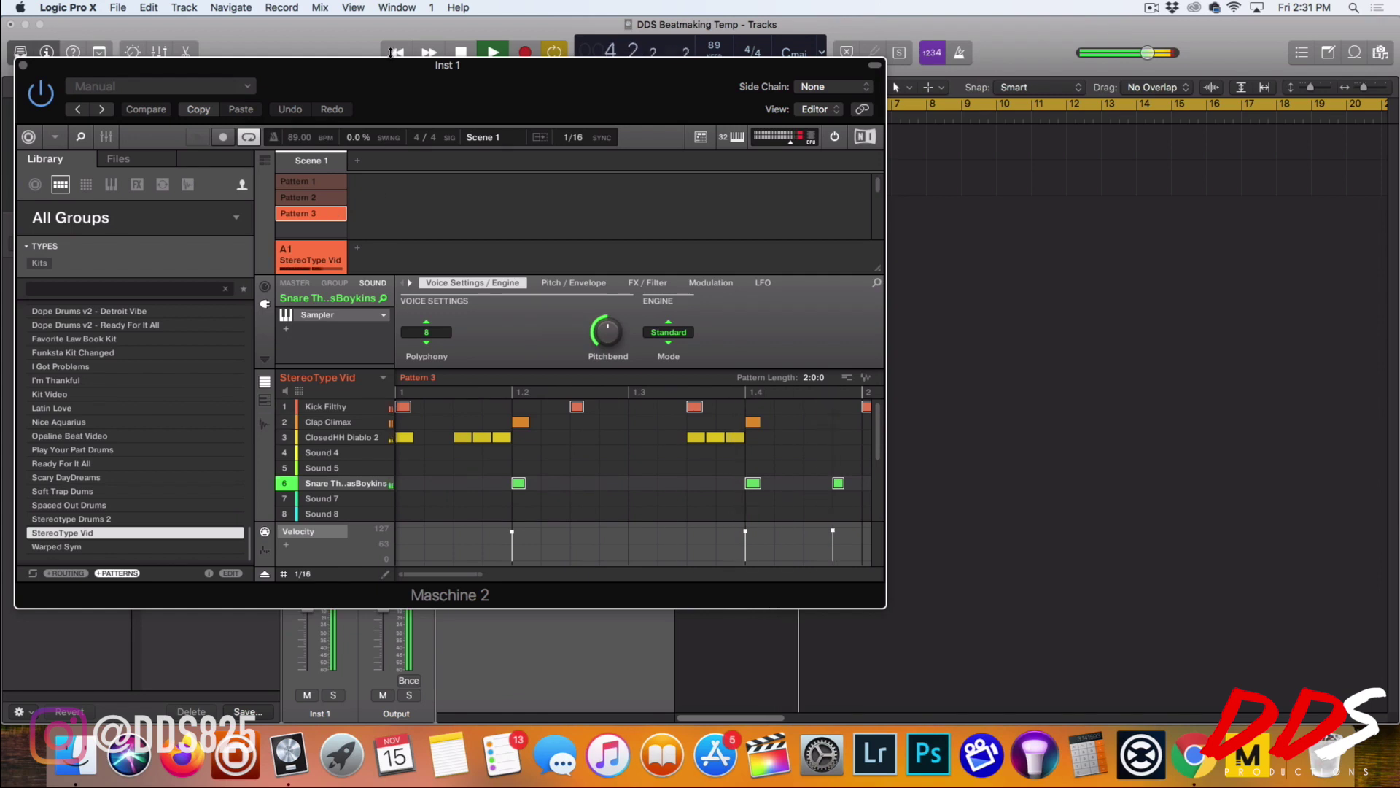
pyautogui.click(464, 53)
pyautogui.moveTo(472, 81); pyautogui.dragTo(482, 238)
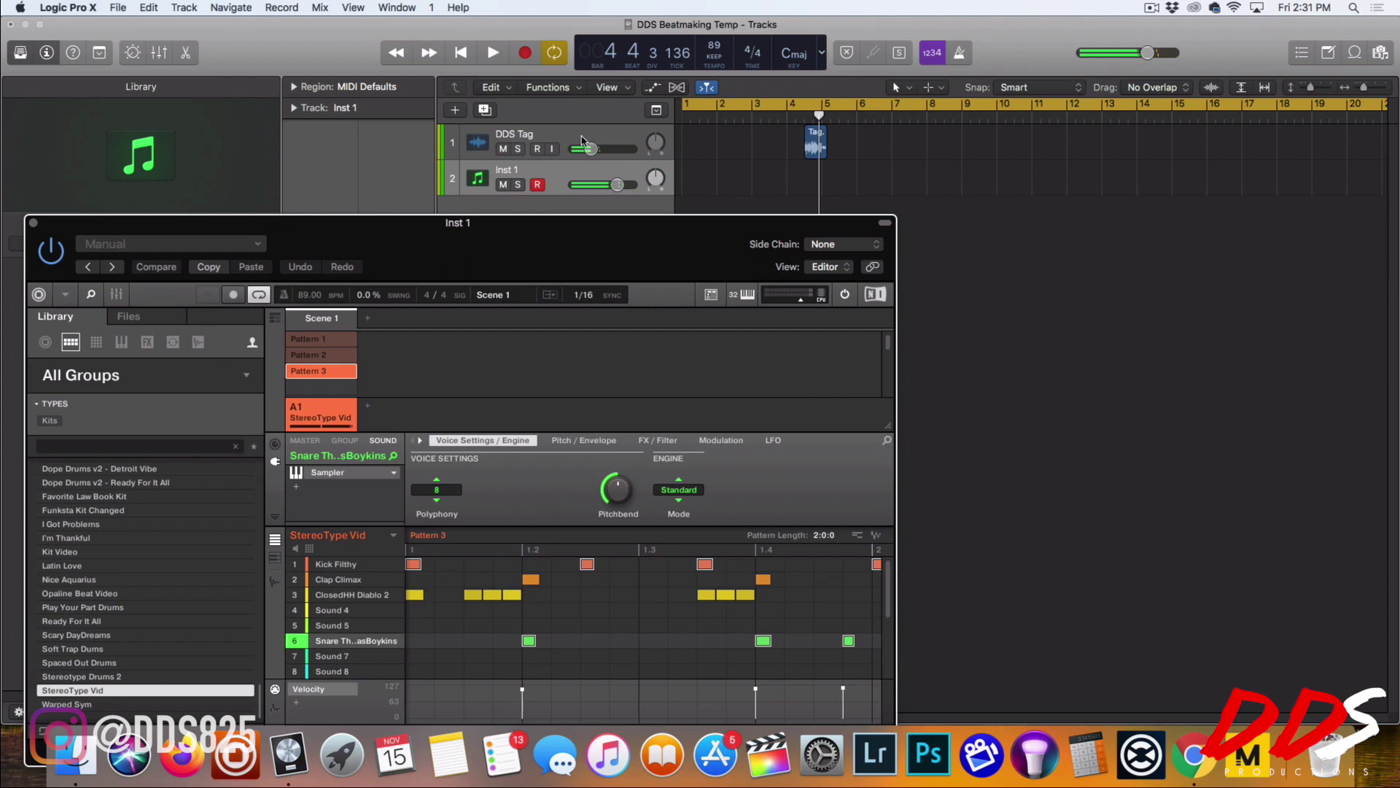
pyautogui.click(503, 148)
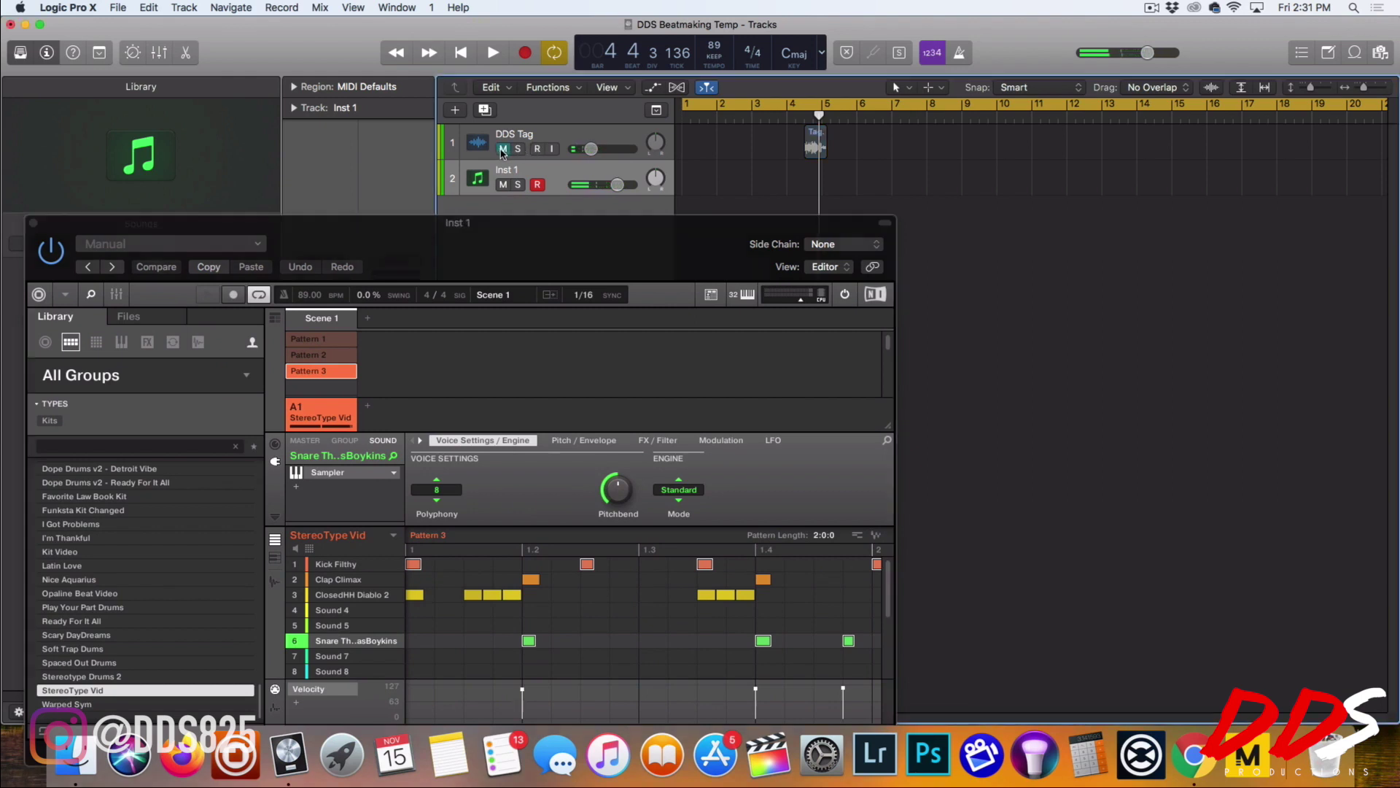
# Step: Show the audio output settings for the Kick Filthy sound and move the snare sound from slot 6 to slot 4
pyautogui.click(355, 566)
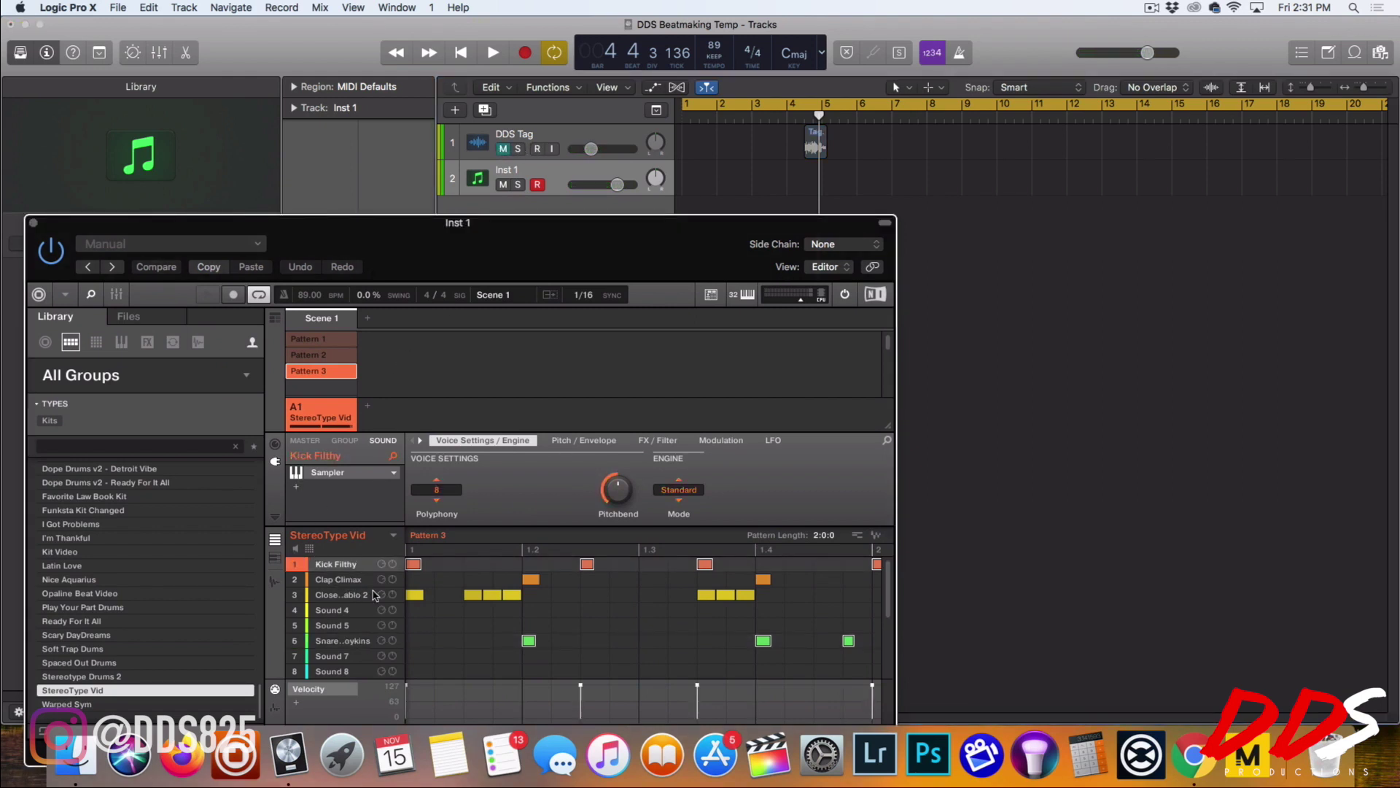
pyautogui.click(276, 445)
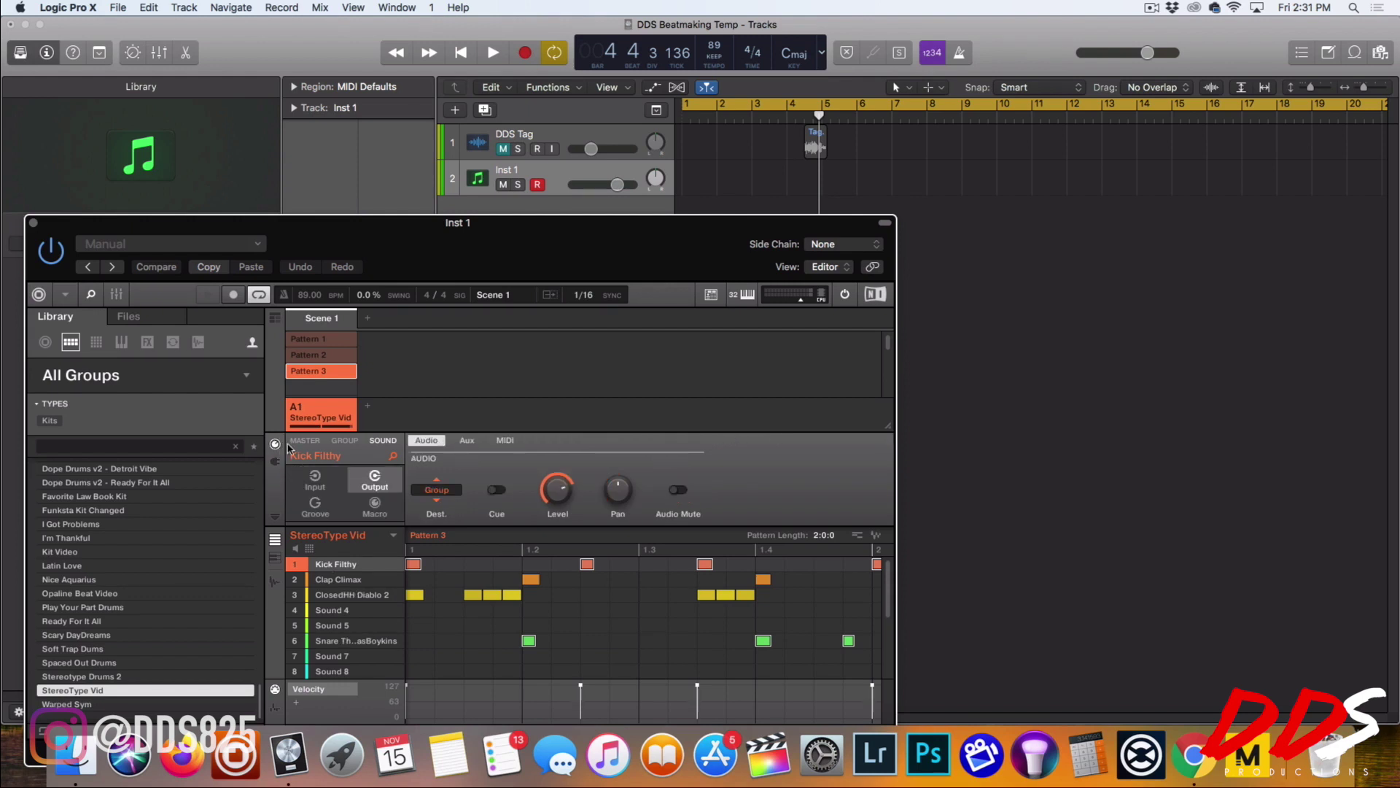
pyautogui.click(438, 492)
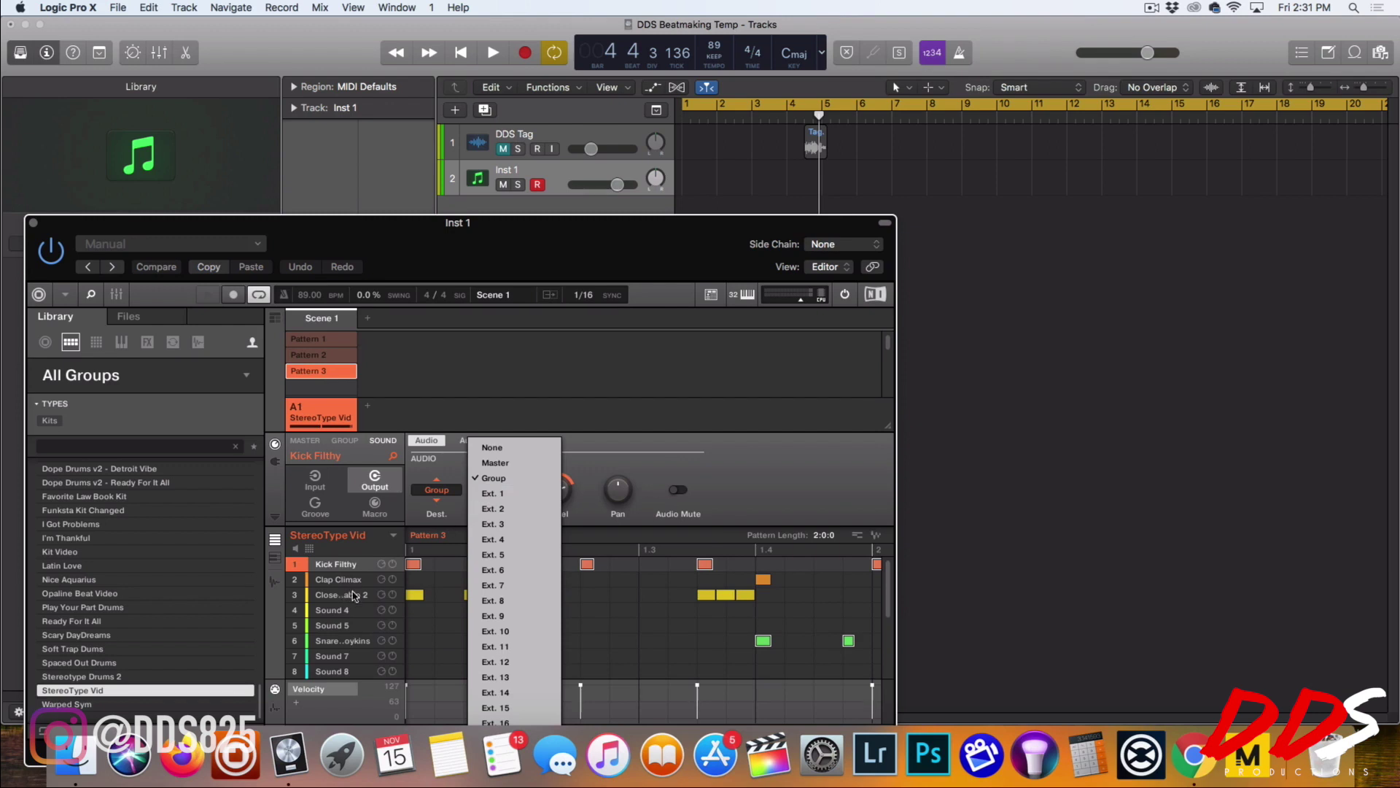
pyautogui.click(353, 640)
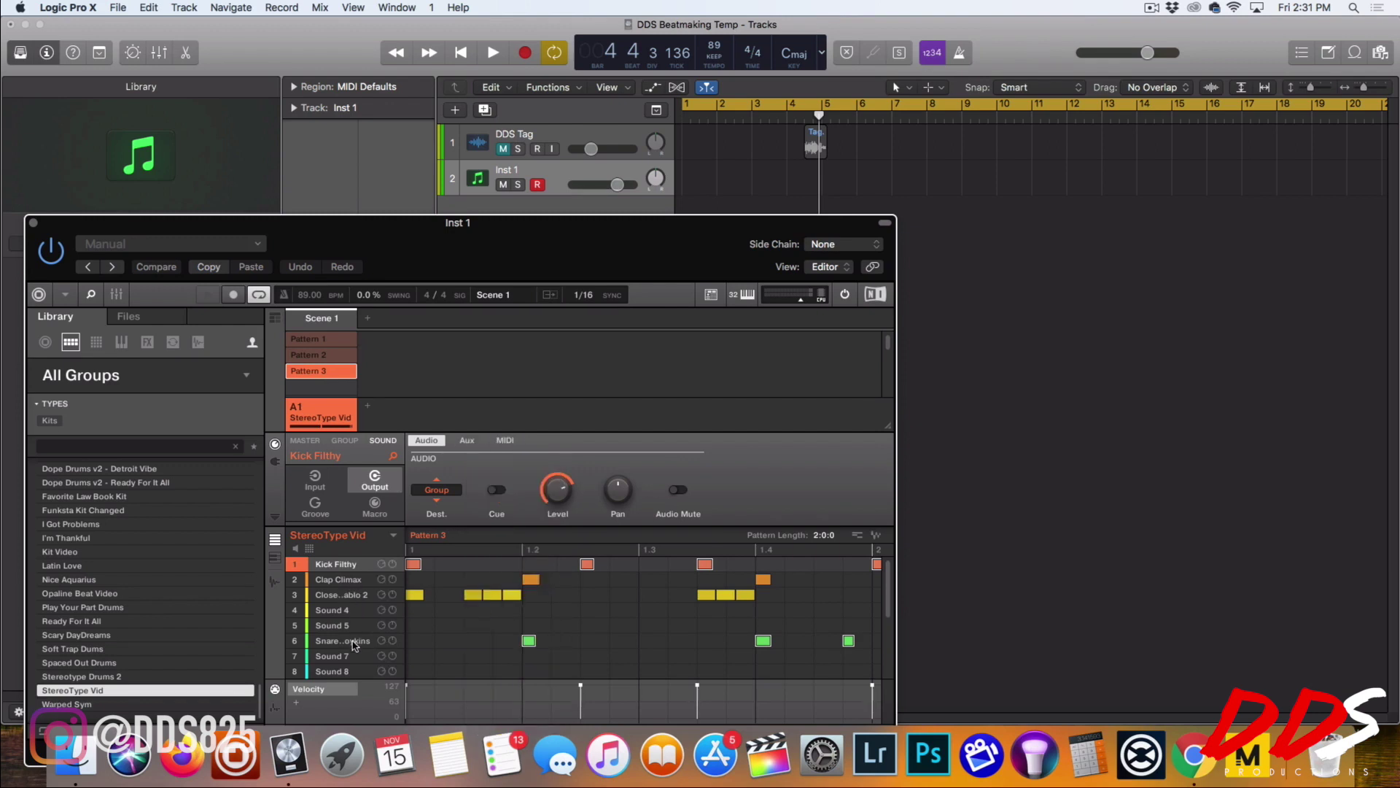
pyautogui.moveTo(363, 648); pyautogui.dragTo(357, 616)
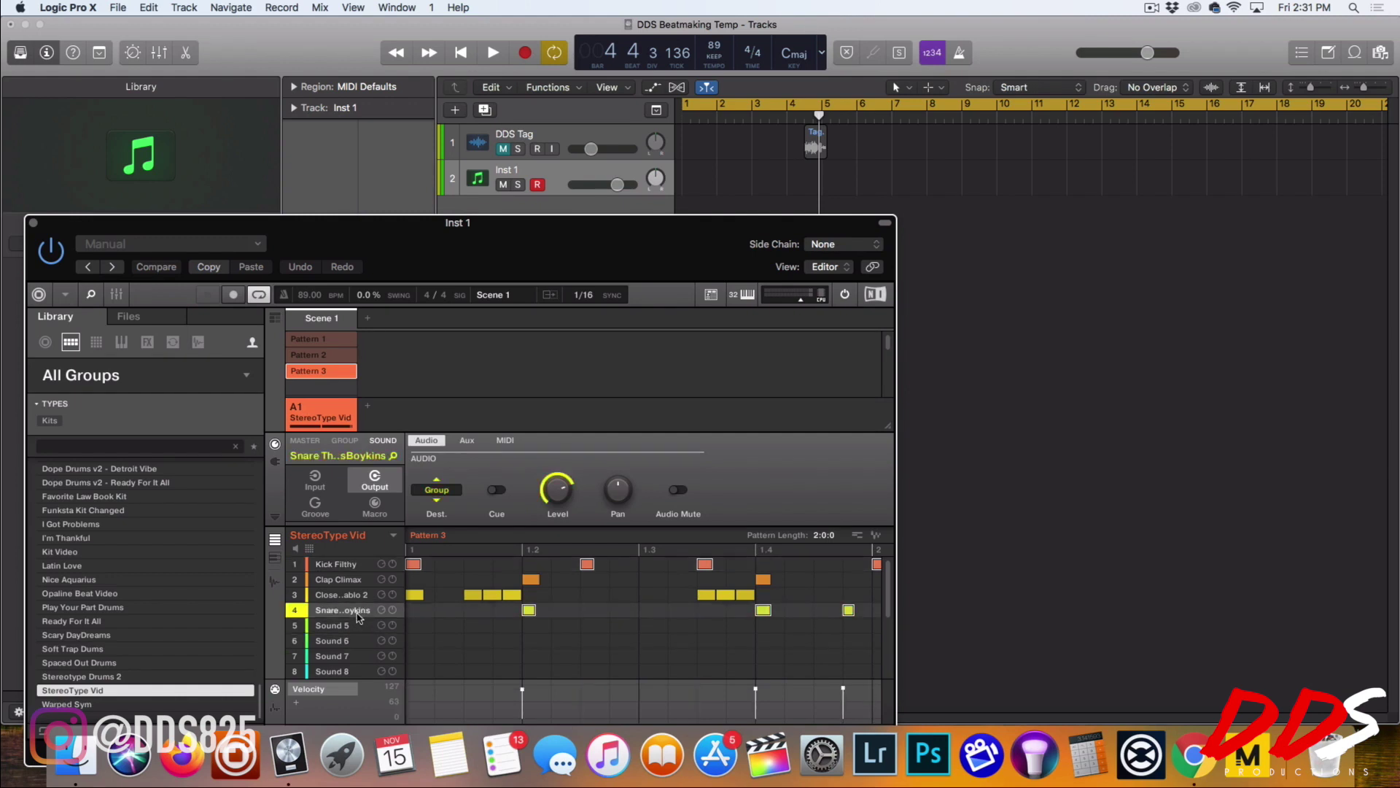
# Step: Route the snare sound's audio output to Ext. 4 and the ClosedHH Diablo 2 sound's output to Ext. 3
pyautogui.click(423, 498)
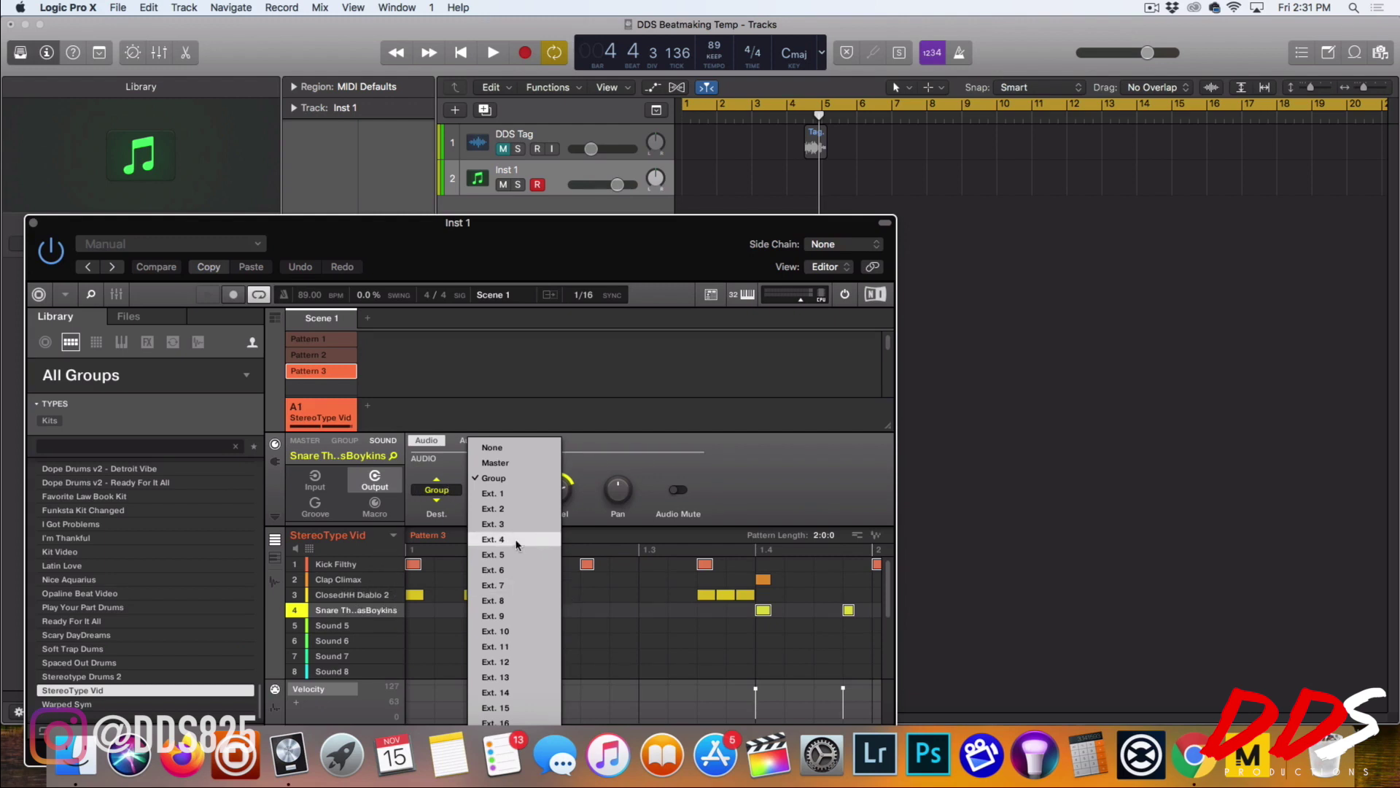
pyautogui.press('Escape')
pyautogui.click(352, 594)
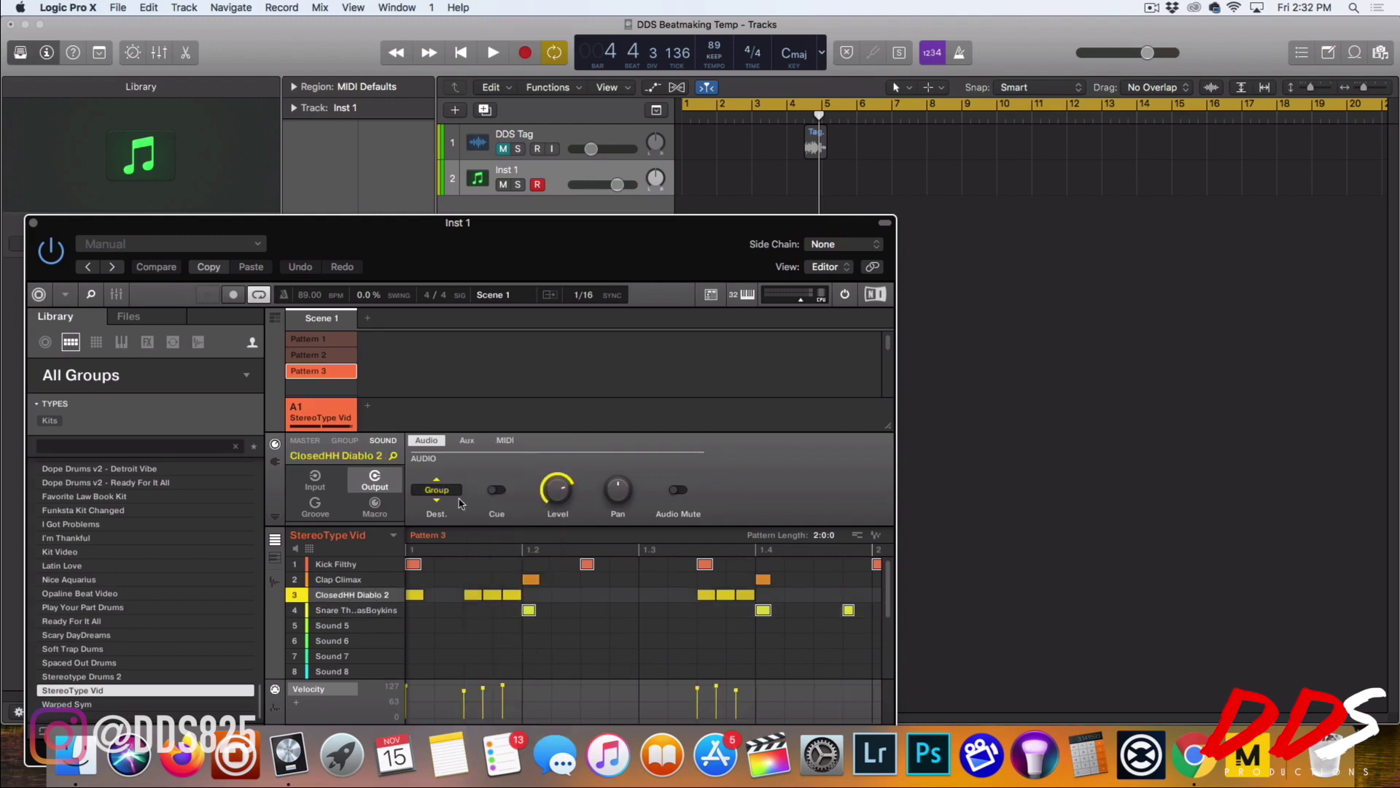
pyautogui.click(457, 497)
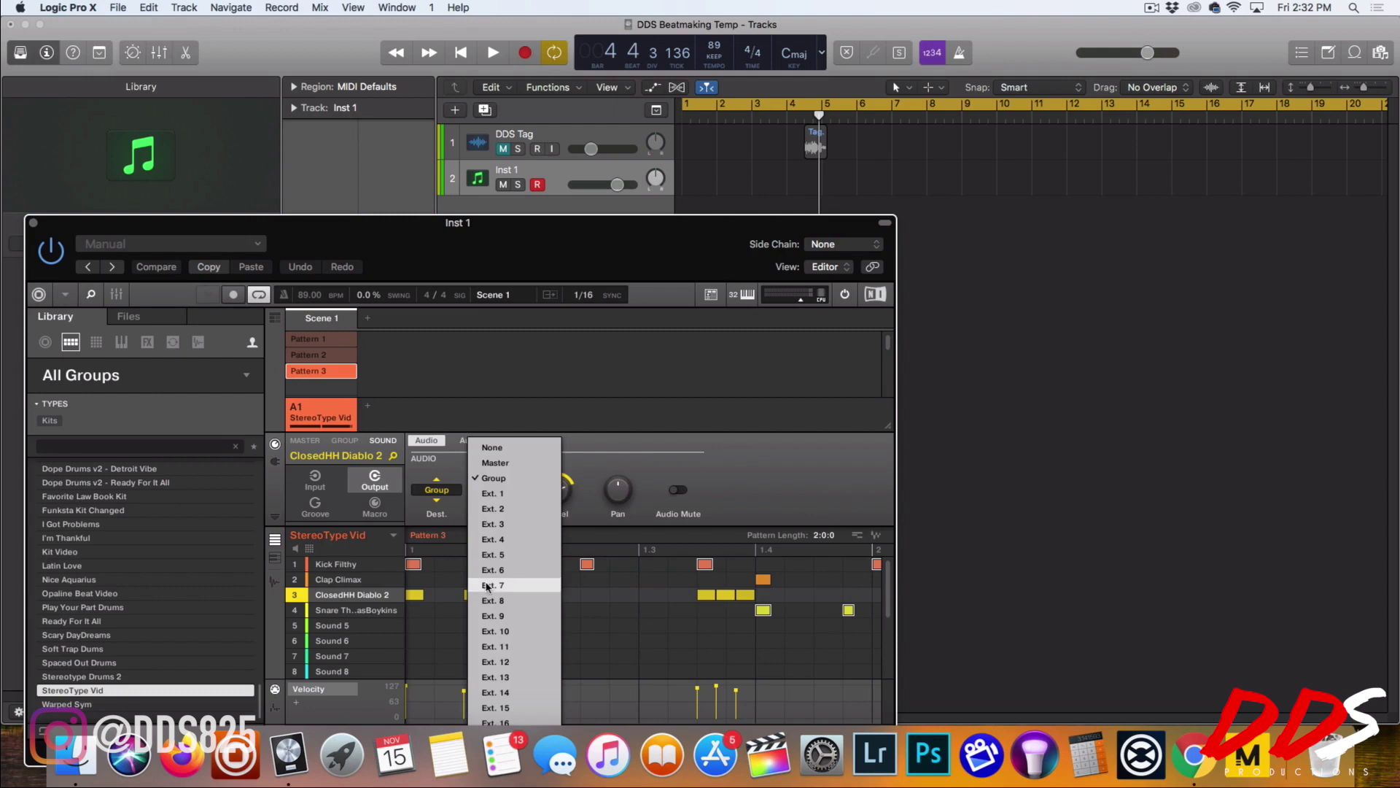
pyautogui.click(518, 522)
# Step: Route the Clap Climax sound's audio output to Ext. 2 and the Kick Filthy sound's output to Ext. 1
pyautogui.click(339, 579)
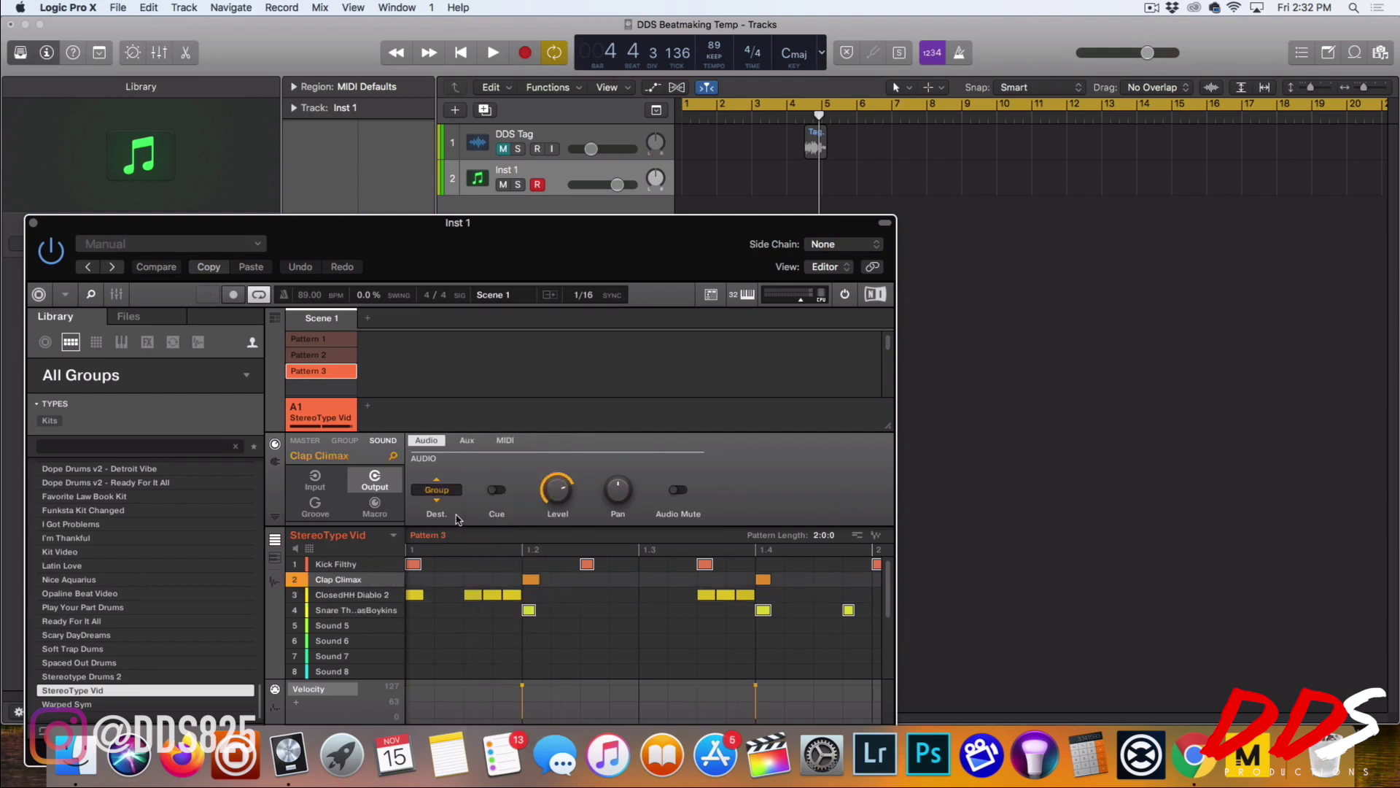
pyautogui.click(447, 495)
pyautogui.click(496, 511)
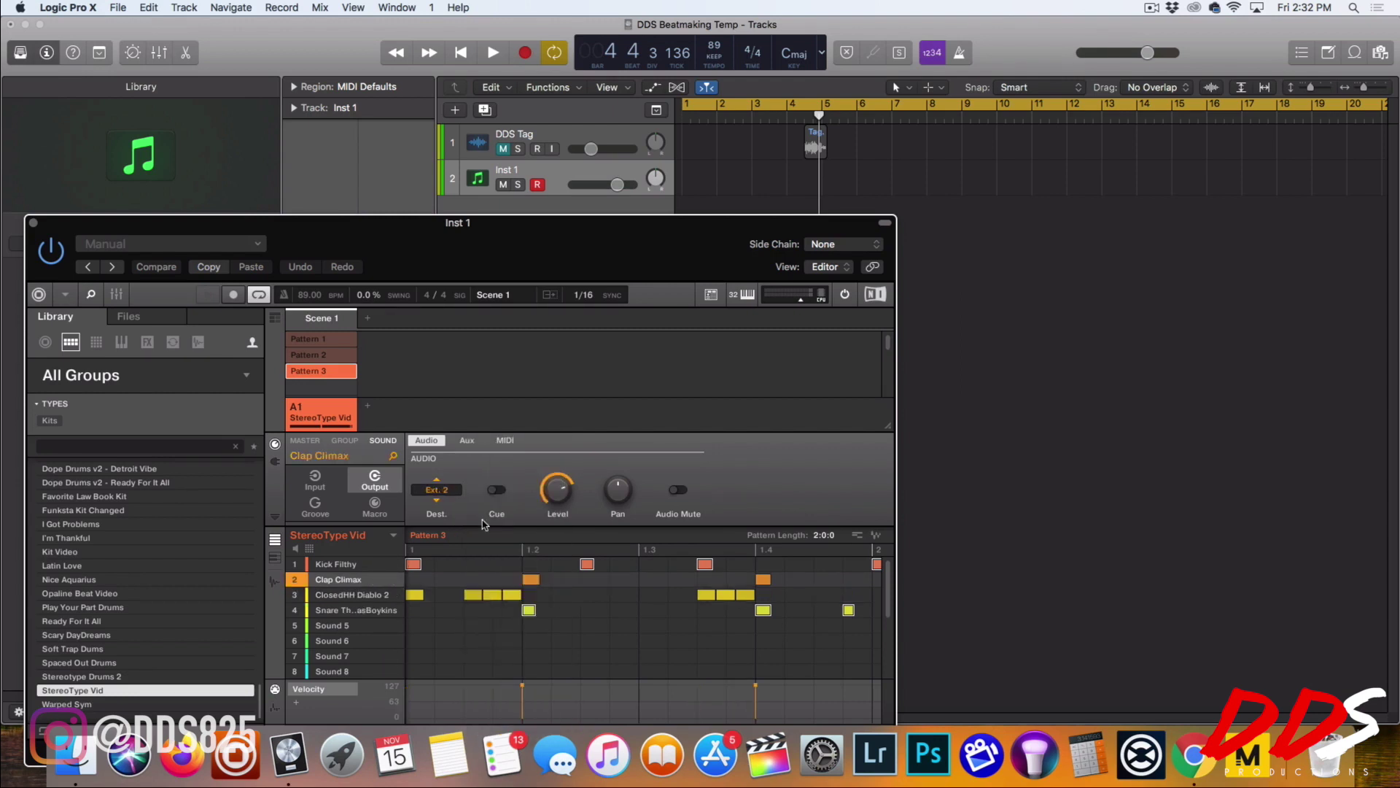
pyautogui.click(357, 565)
pyautogui.click(442, 499)
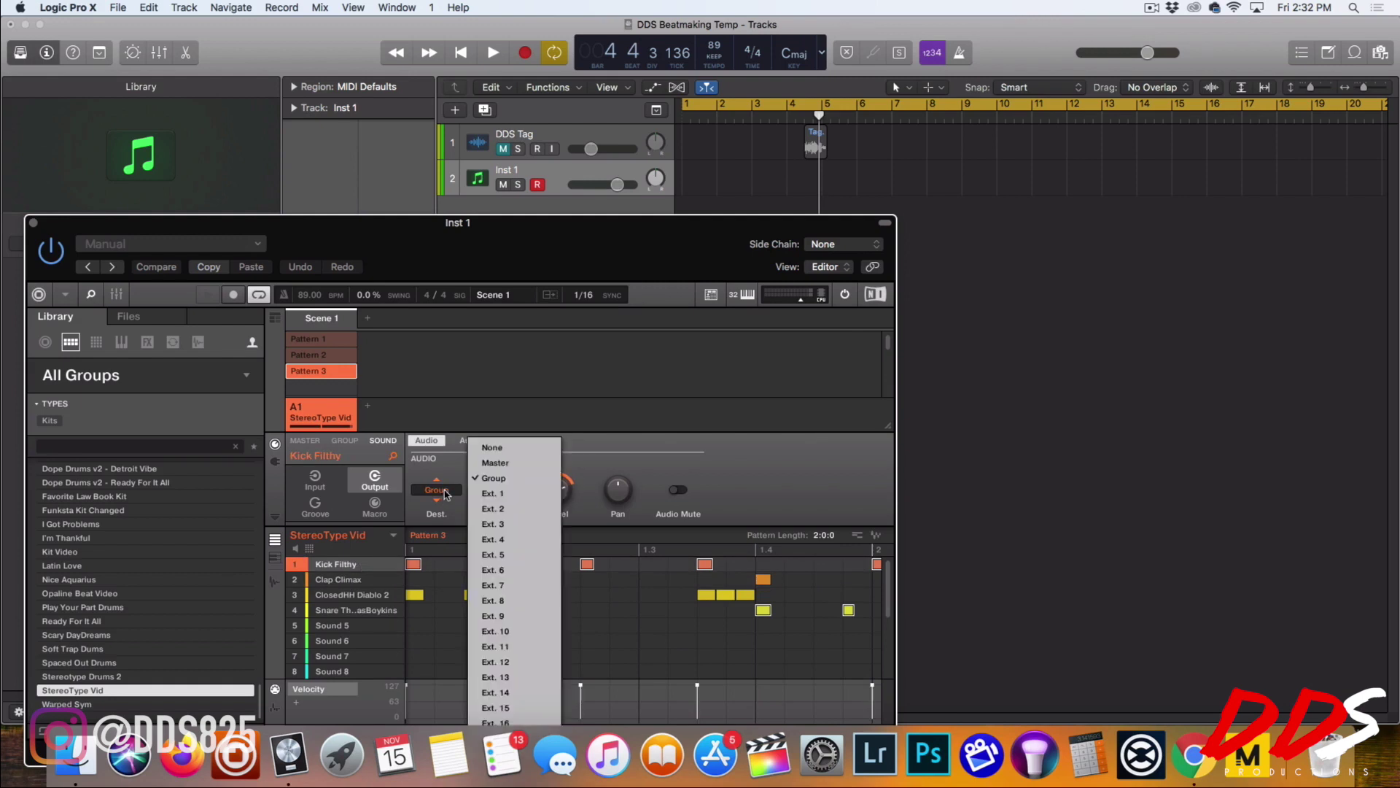
pyautogui.click(486, 495)
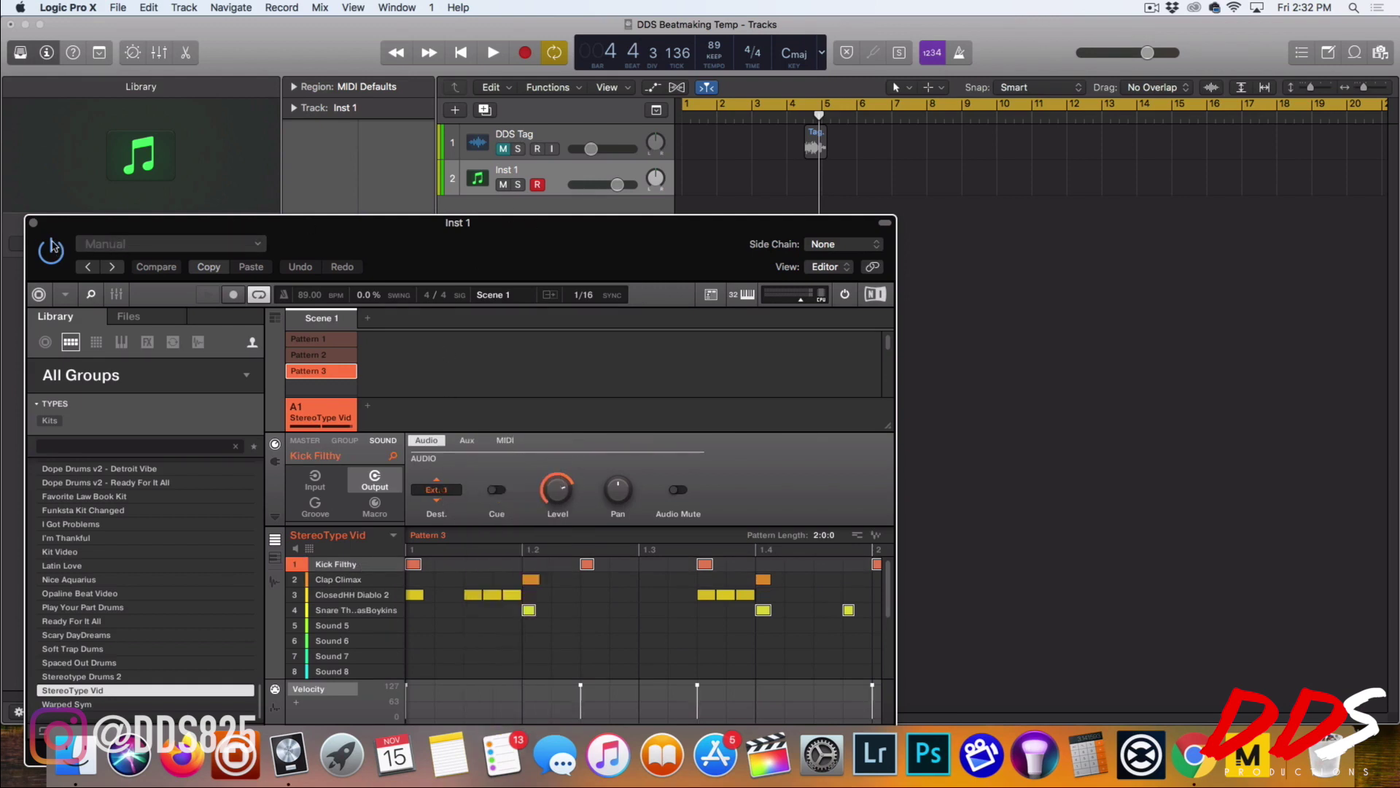
# Step: Close the plug-in, add three aux channels for Inst 1's outputs in the mixer, and play the beat to check their signals
pyautogui.click(33, 222)
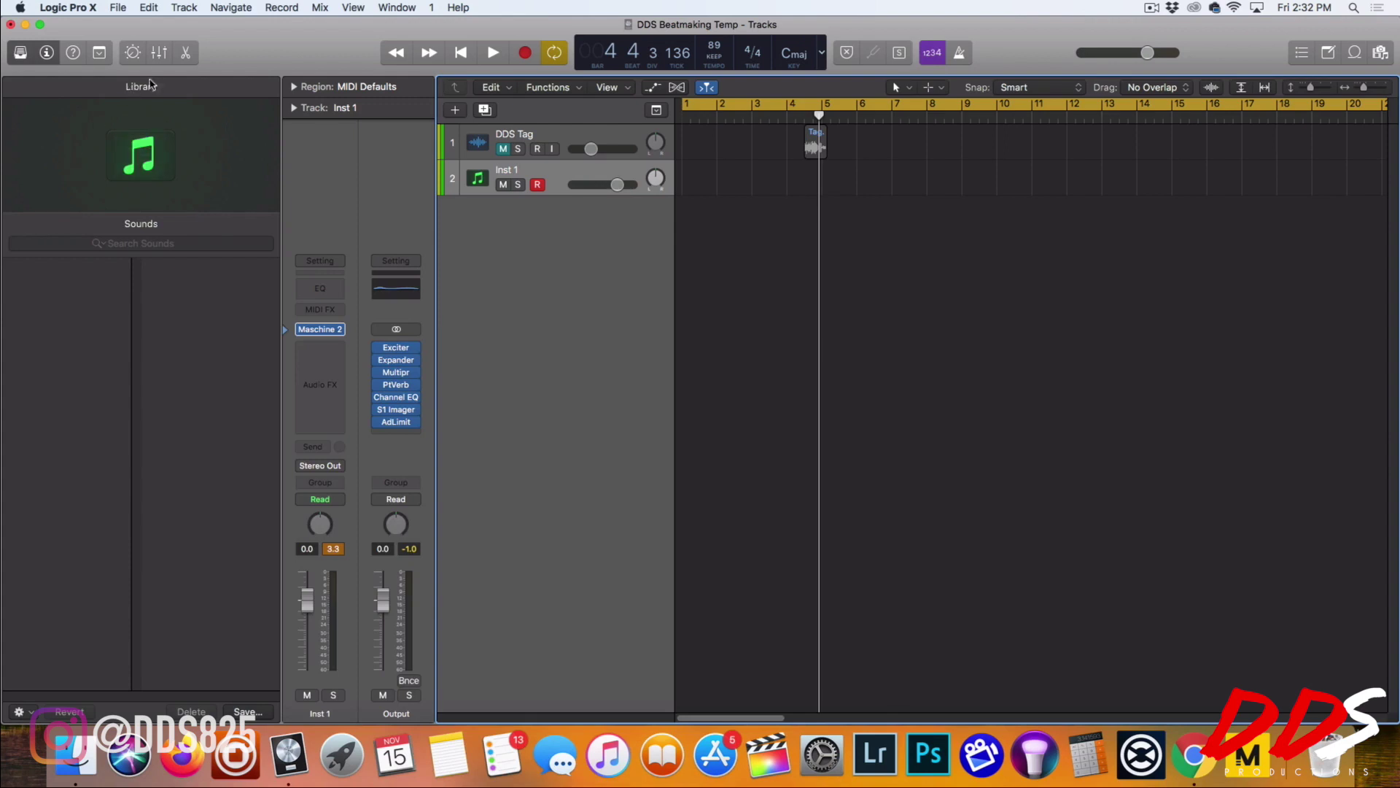
pyautogui.click(159, 53)
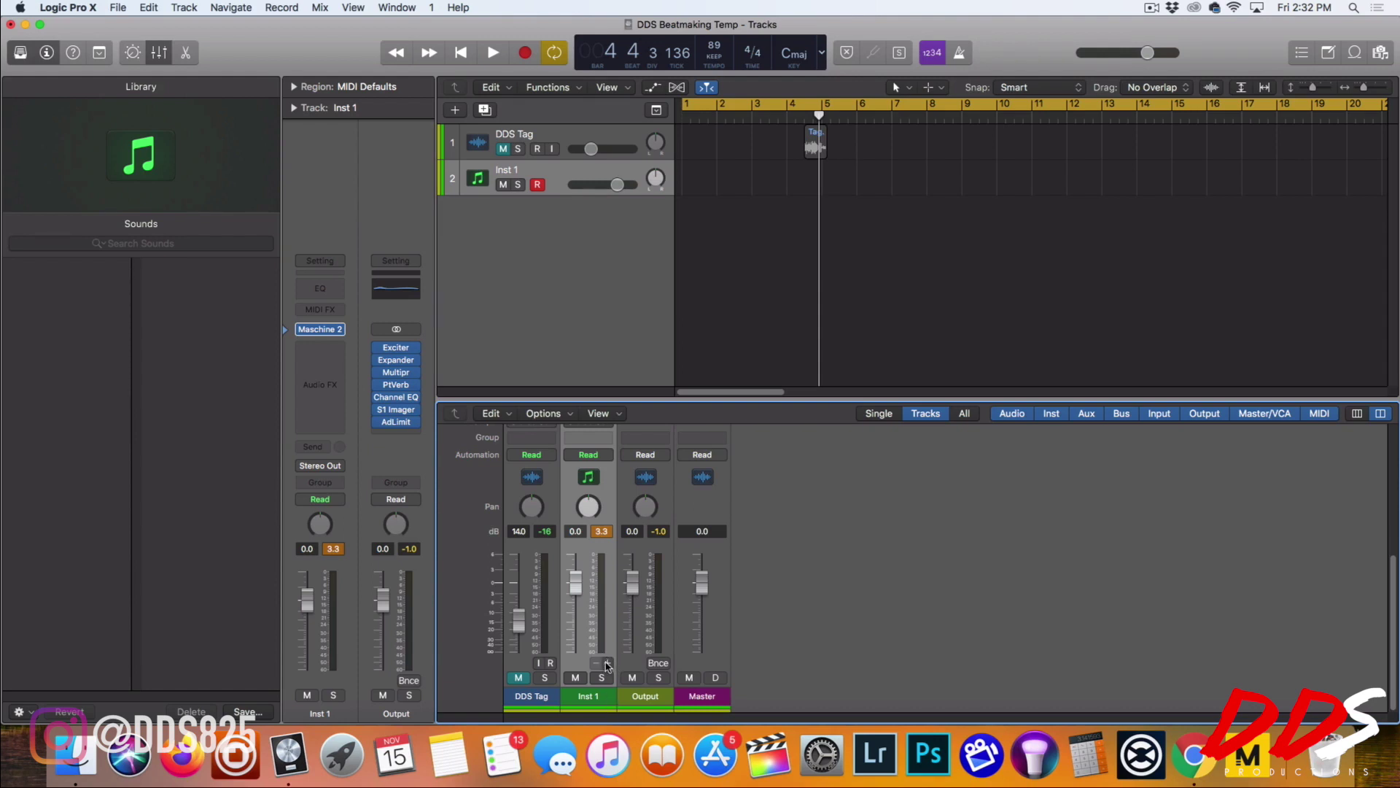
pyautogui.click(607, 663)
pyautogui.click(607, 663)
pyautogui.click(606, 662)
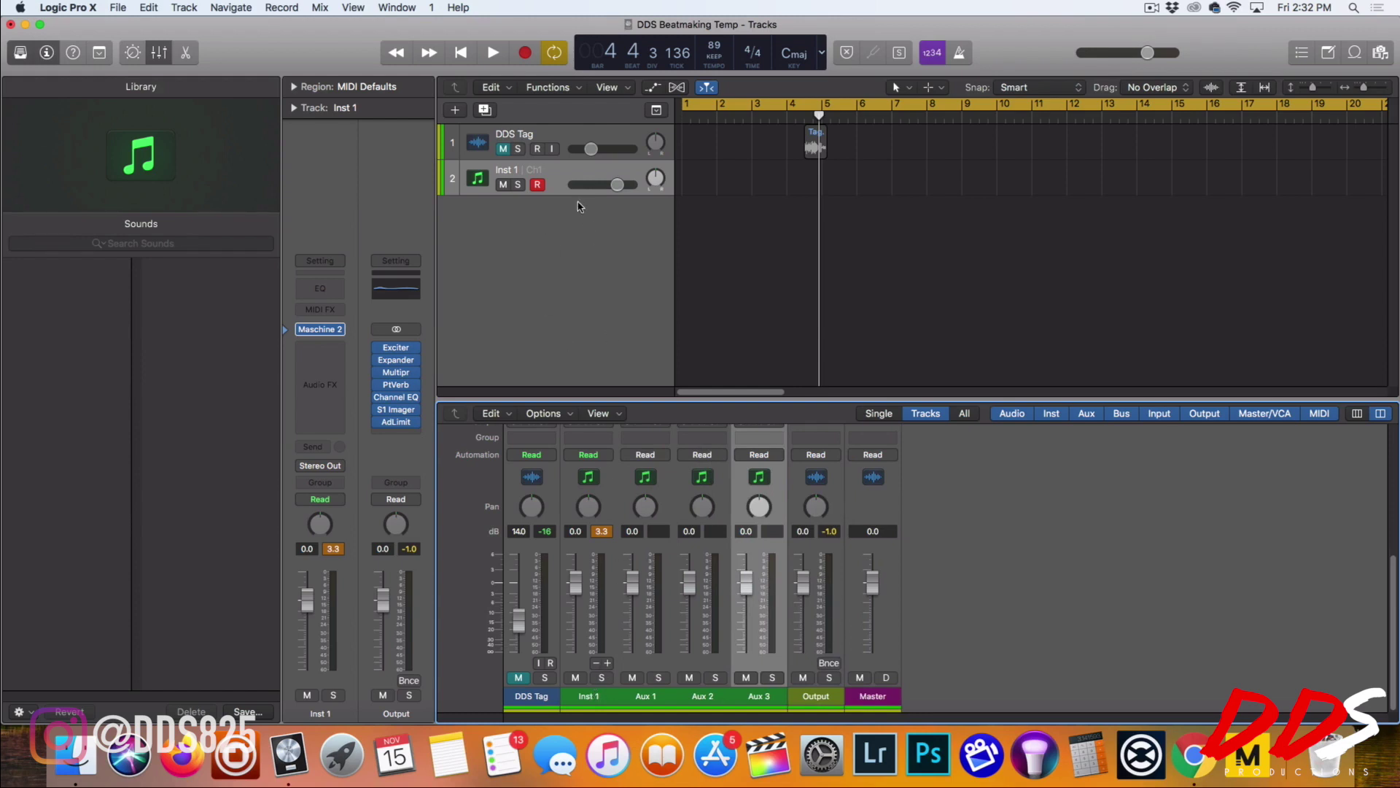
pyautogui.click(493, 57)
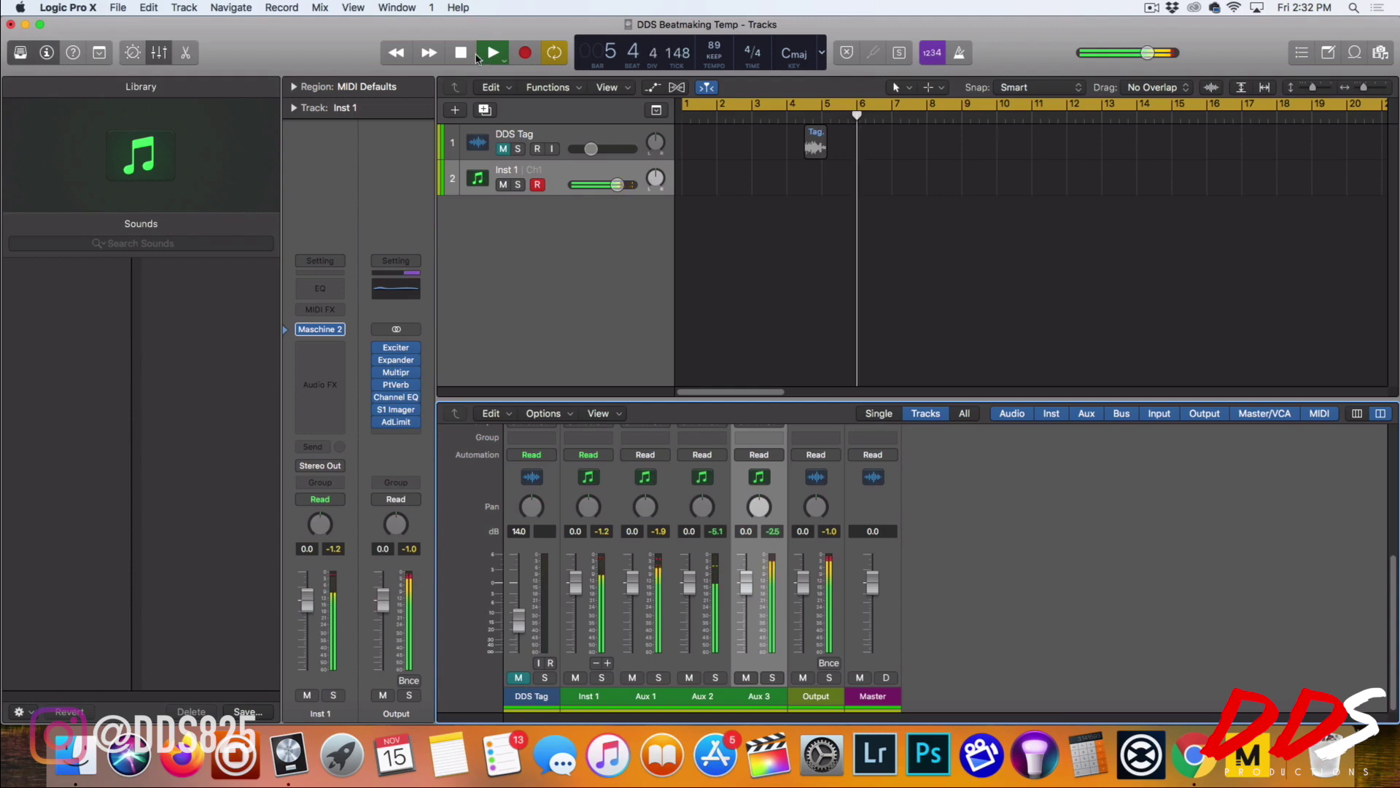
pyautogui.click(466, 58)
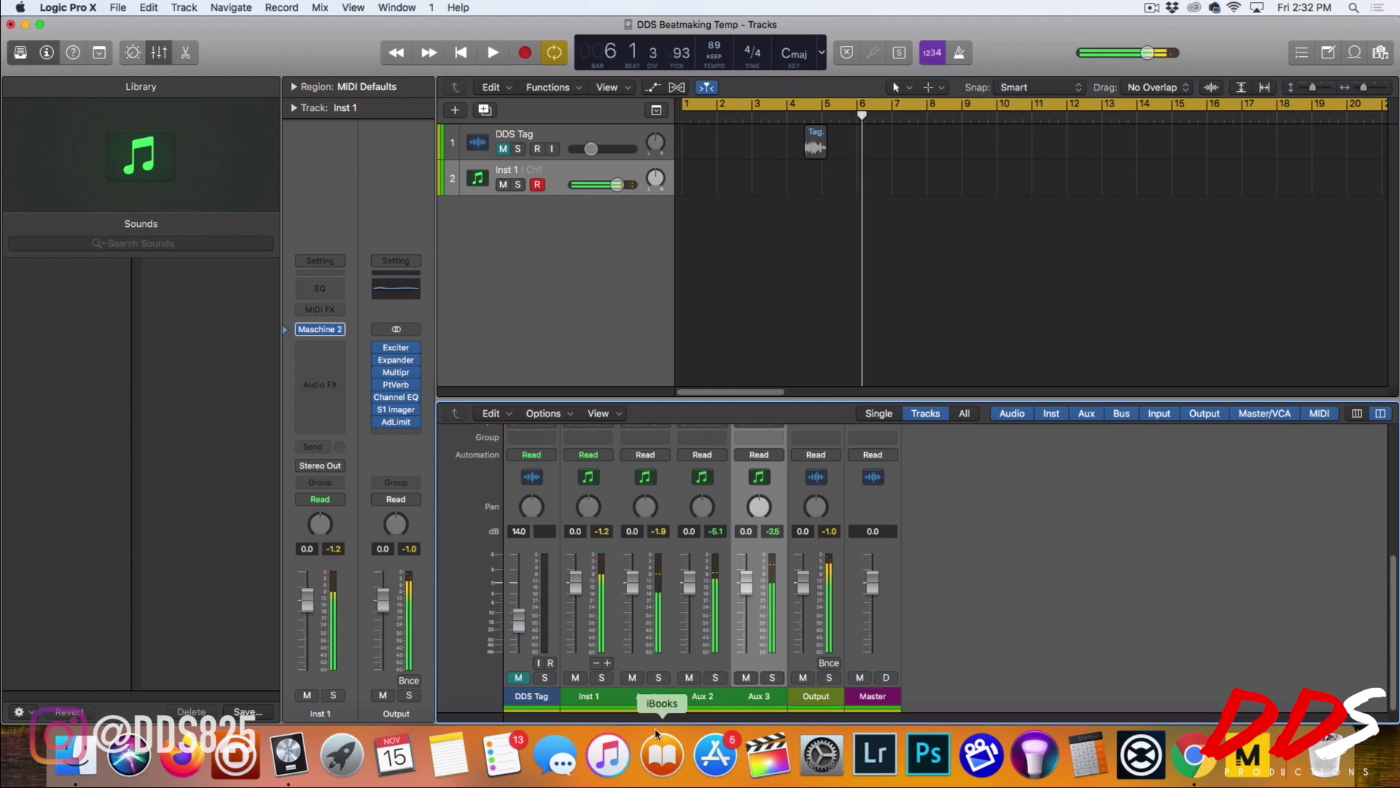
# Step: Solo the Inst 1 channel in the mixer and rename it Kick
pyautogui.click(601, 678)
pyautogui.click(601, 695)
pyautogui.doubleClick(601, 695)
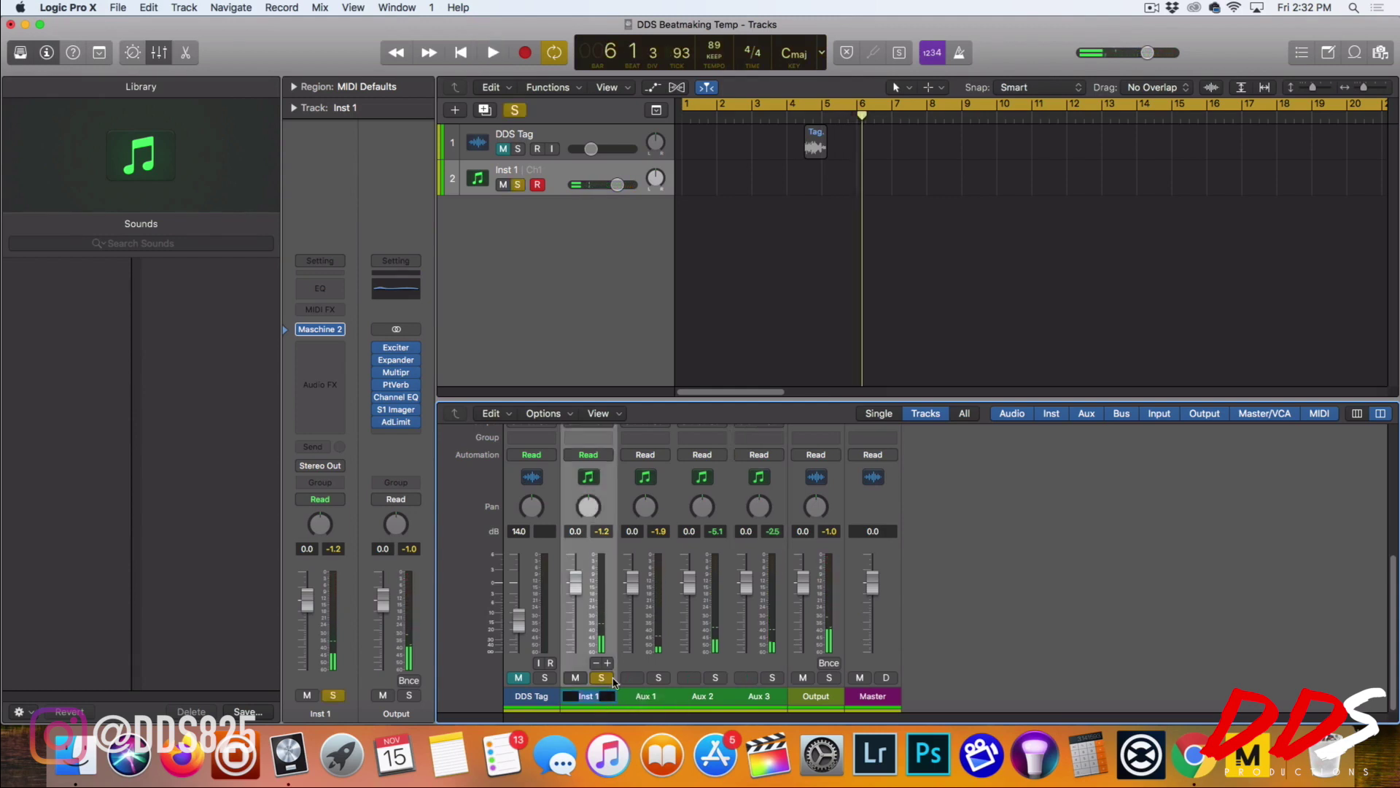
pyautogui.write('Kick')
pyautogui.press('Return')
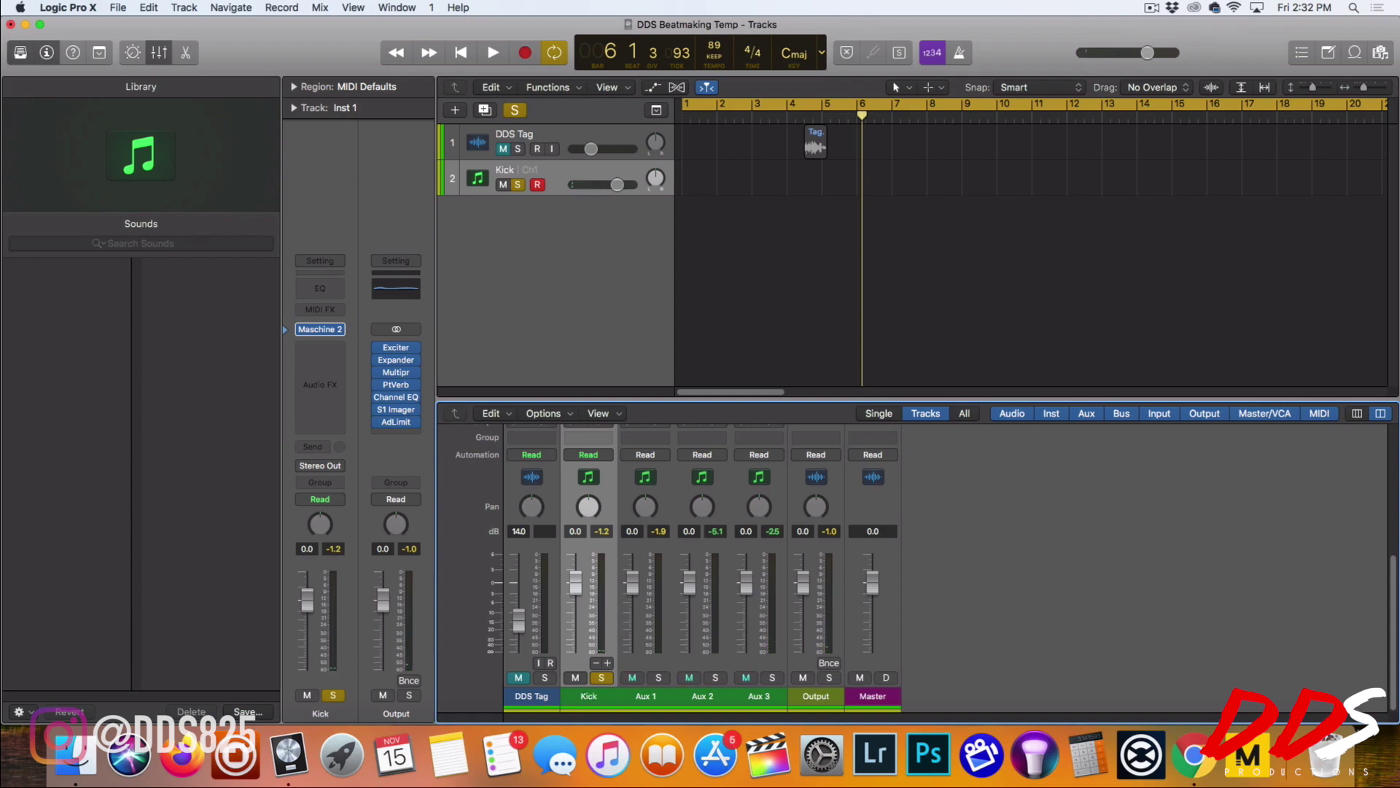
# Step: Solo the Aux 1 channel, start playback to hear it, and rename the channel Clap
pyautogui.click(658, 677)
pyautogui.press('space')
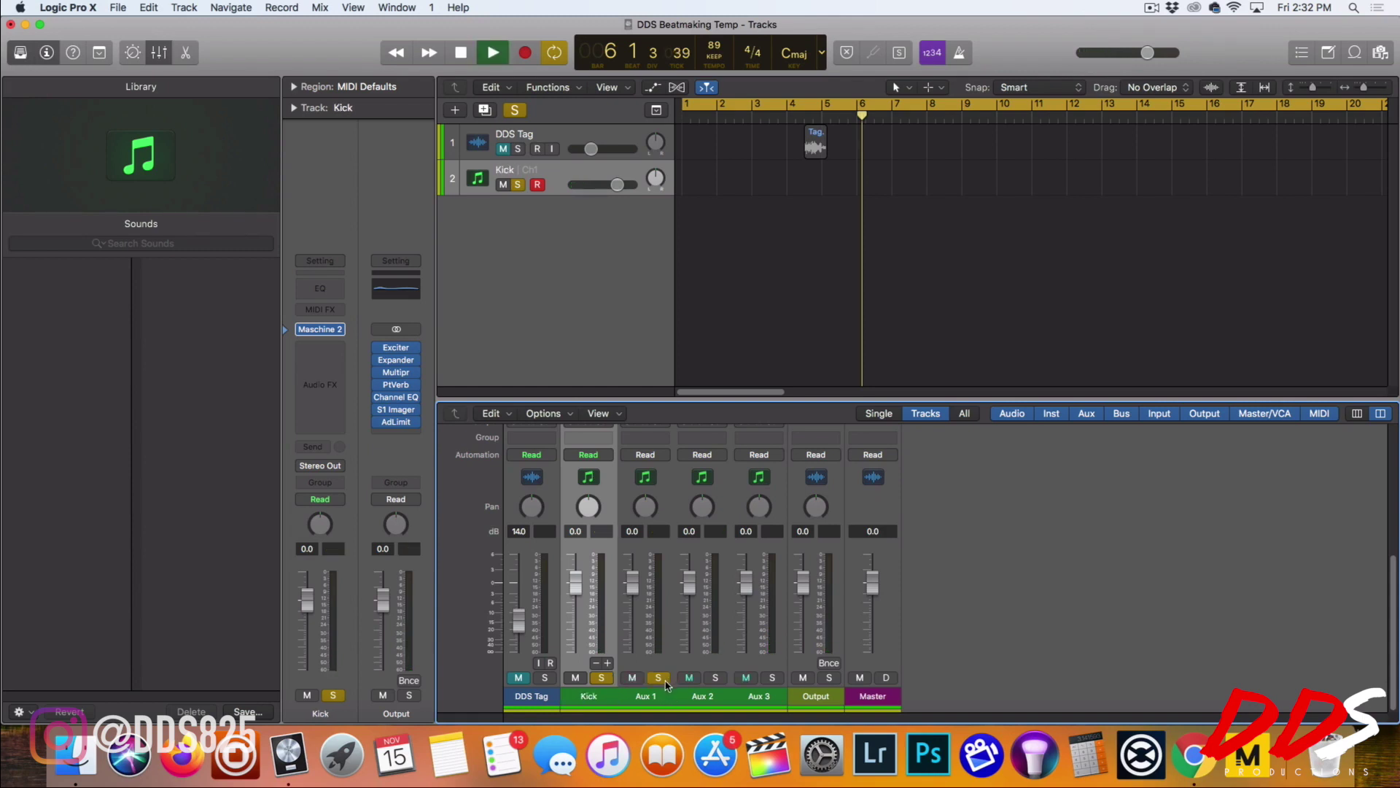
pyautogui.click(659, 695)
pyautogui.doubleClick(659, 694)
pyautogui.write('Clap')
pyautogui.press('Return')
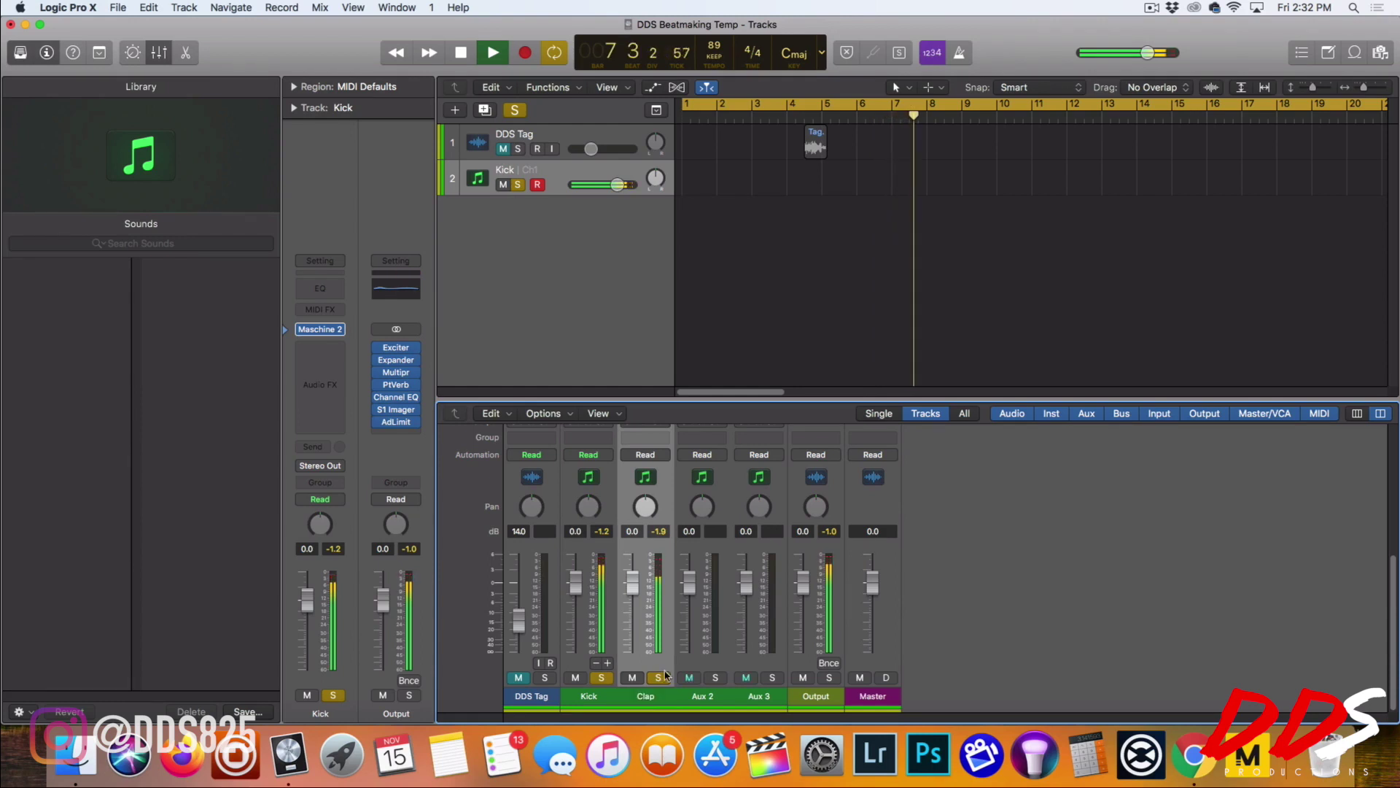
# Step: Solo the Aux 2 channel and rename it Hi Hat
pyautogui.click(705, 695)
pyautogui.click(716, 679)
pyautogui.write('Hi Hat')
pyautogui.press('Return')
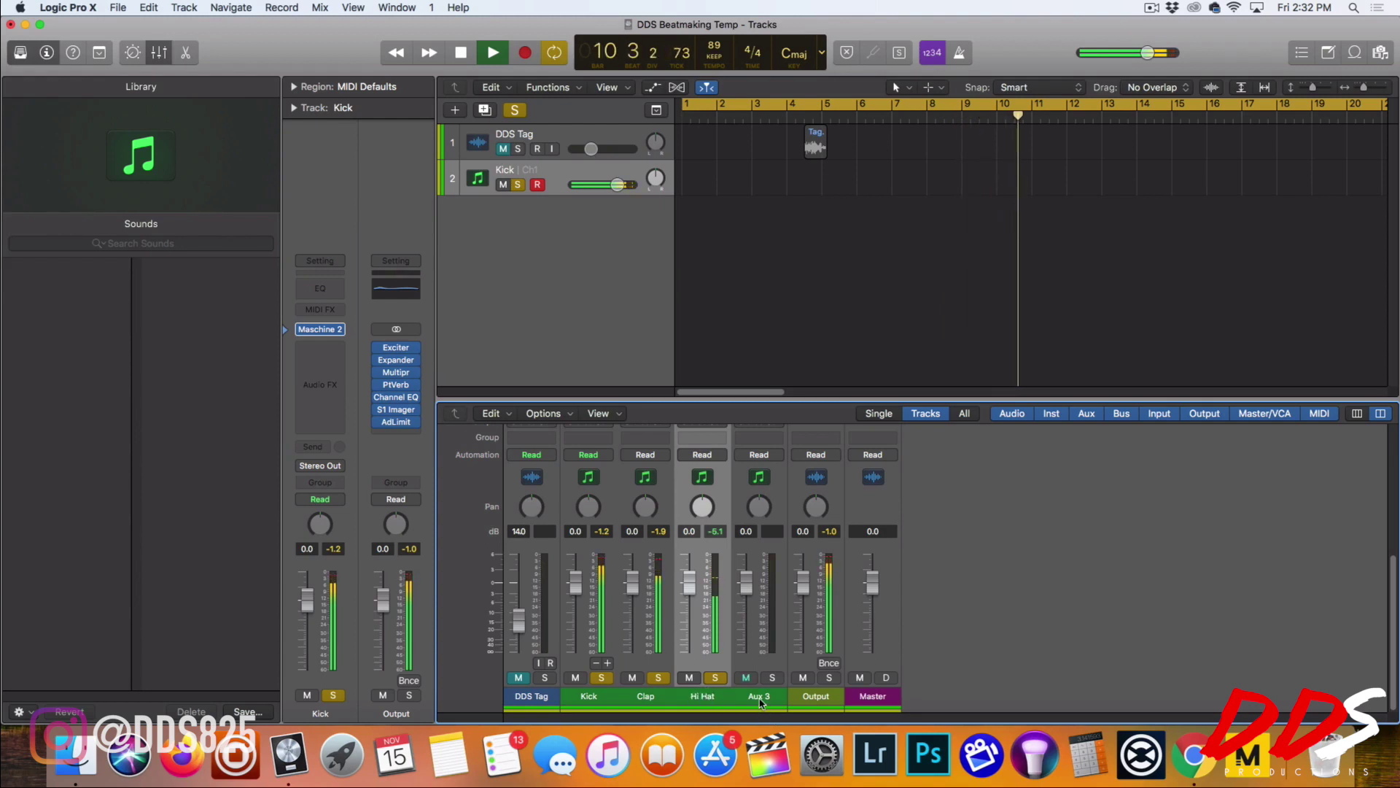
# Step: Solo the Aux 3 channel, rename it Snare, and stop playback
pyautogui.click(772, 677)
pyautogui.doubleClick(768, 697)
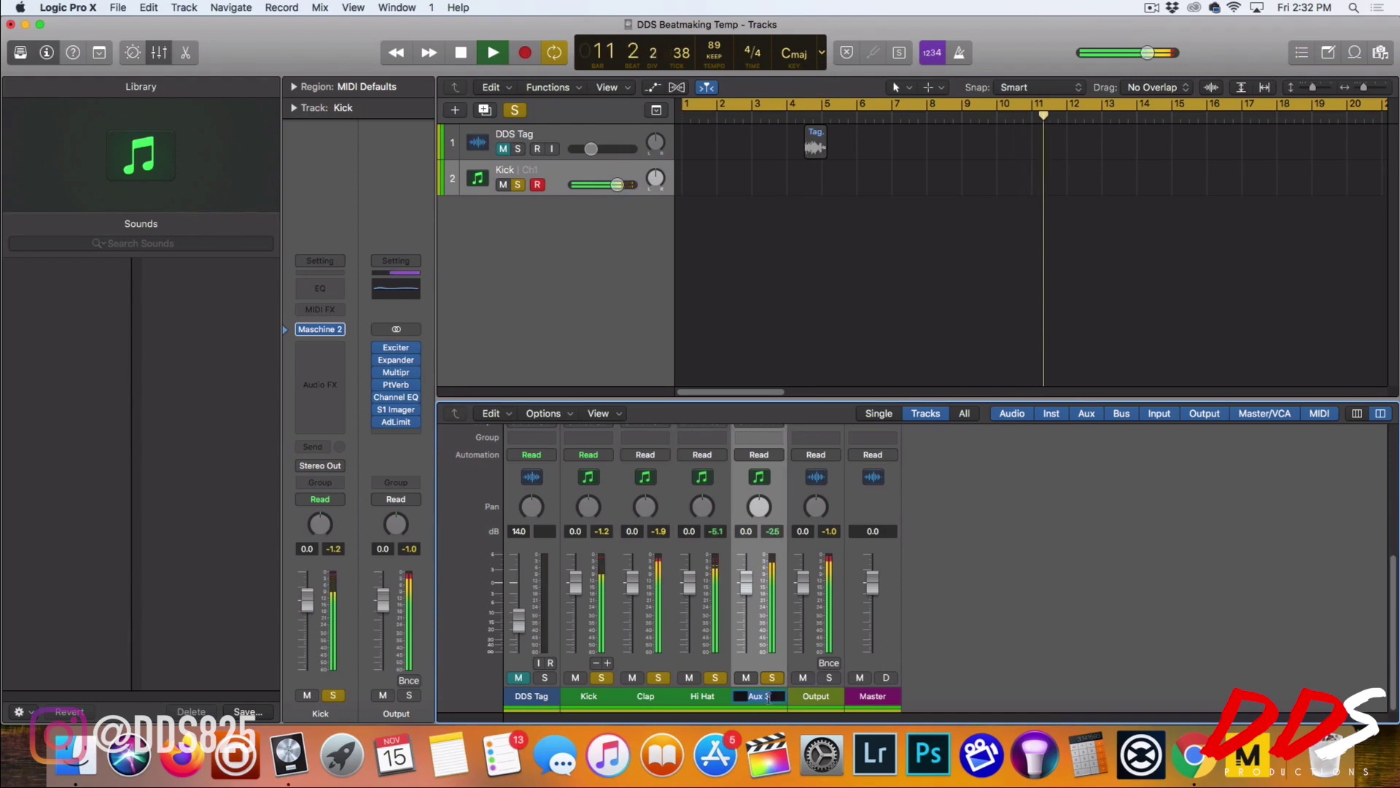
pyautogui.write('Snare')
pyautogui.press('Return')
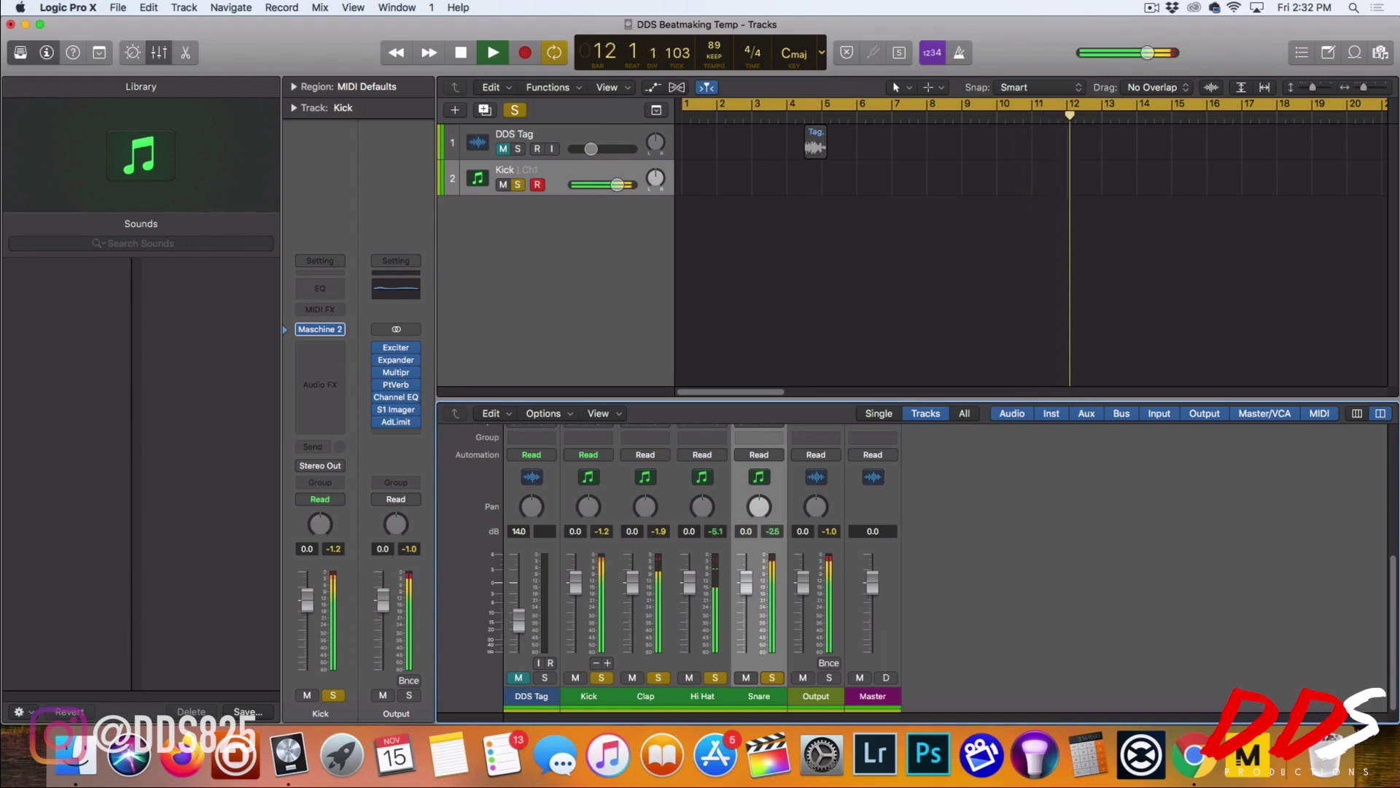
pyautogui.press('space')
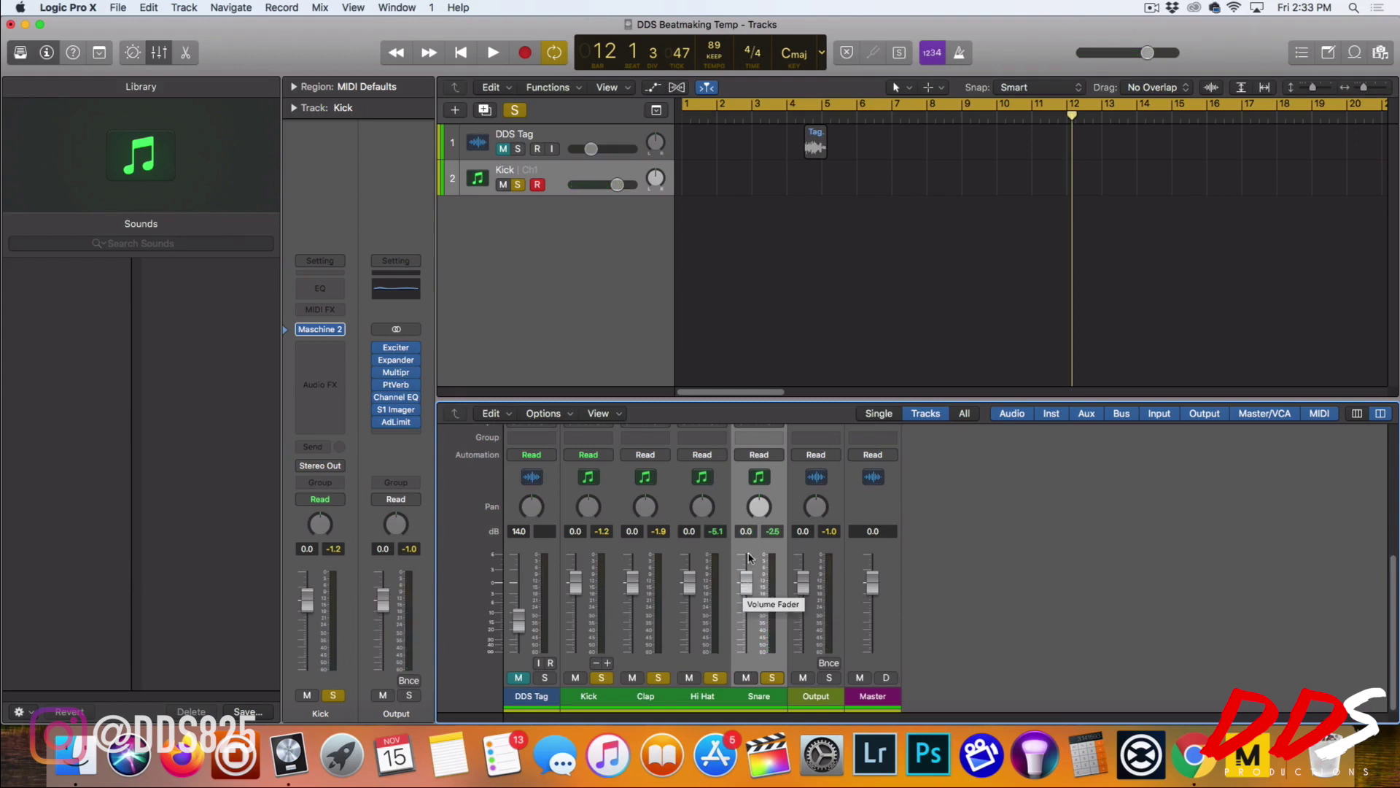
# Step: Set the Clap channel's volume to -6.9 dB and the Hi Hat channel's volume to -9.9 dB
pyautogui.doubleClick(631, 531)
pyautogui.write('-6.9')
pyautogui.press('Return')
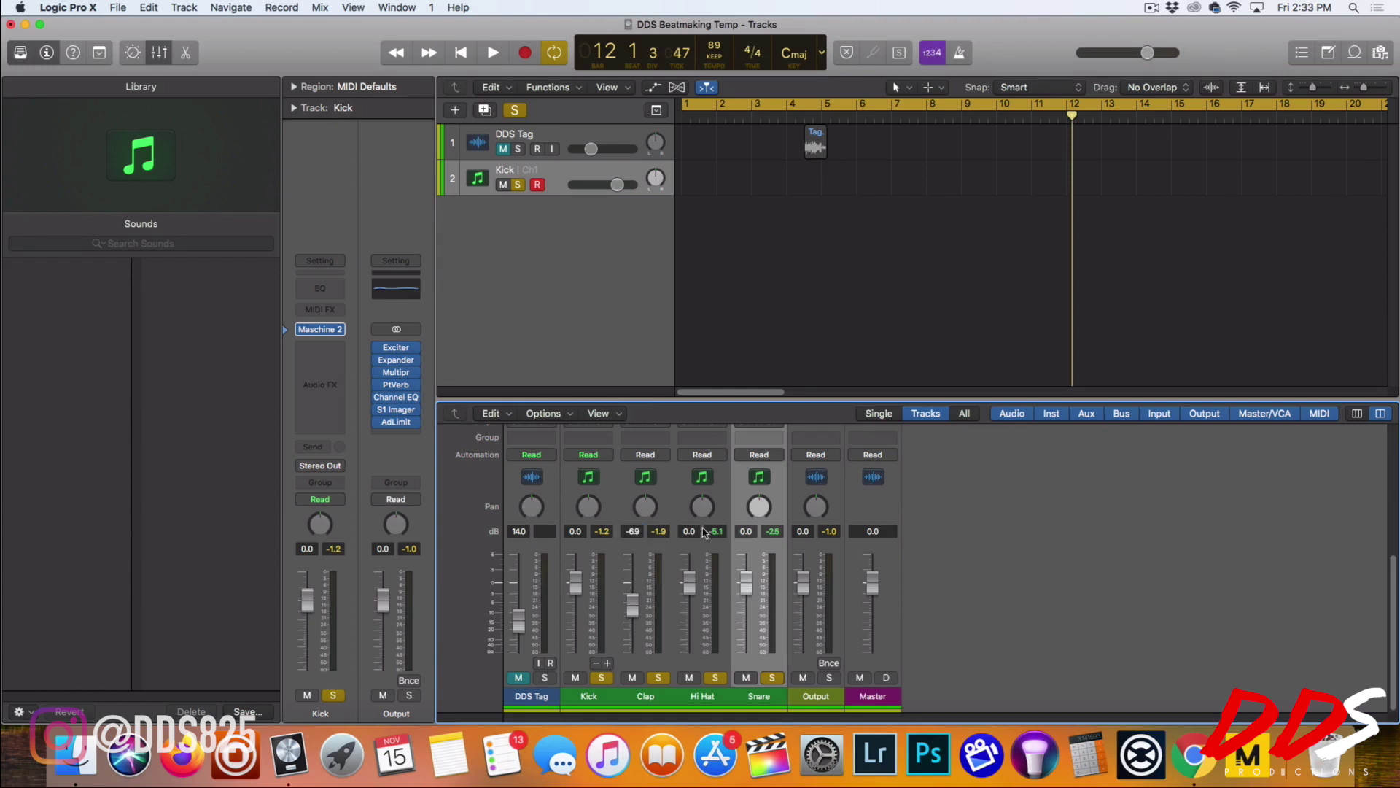
pyautogui.write('-9.9')
pyautogui.press('Return')
# Step: Set the Kick channel's volume to -7.9 dB and the Snare channel's volume to -9.9 dB
pyautogui.doubleClick(572, 531)
pyautogui.write('-7.9')
pyautogui.press('Return')
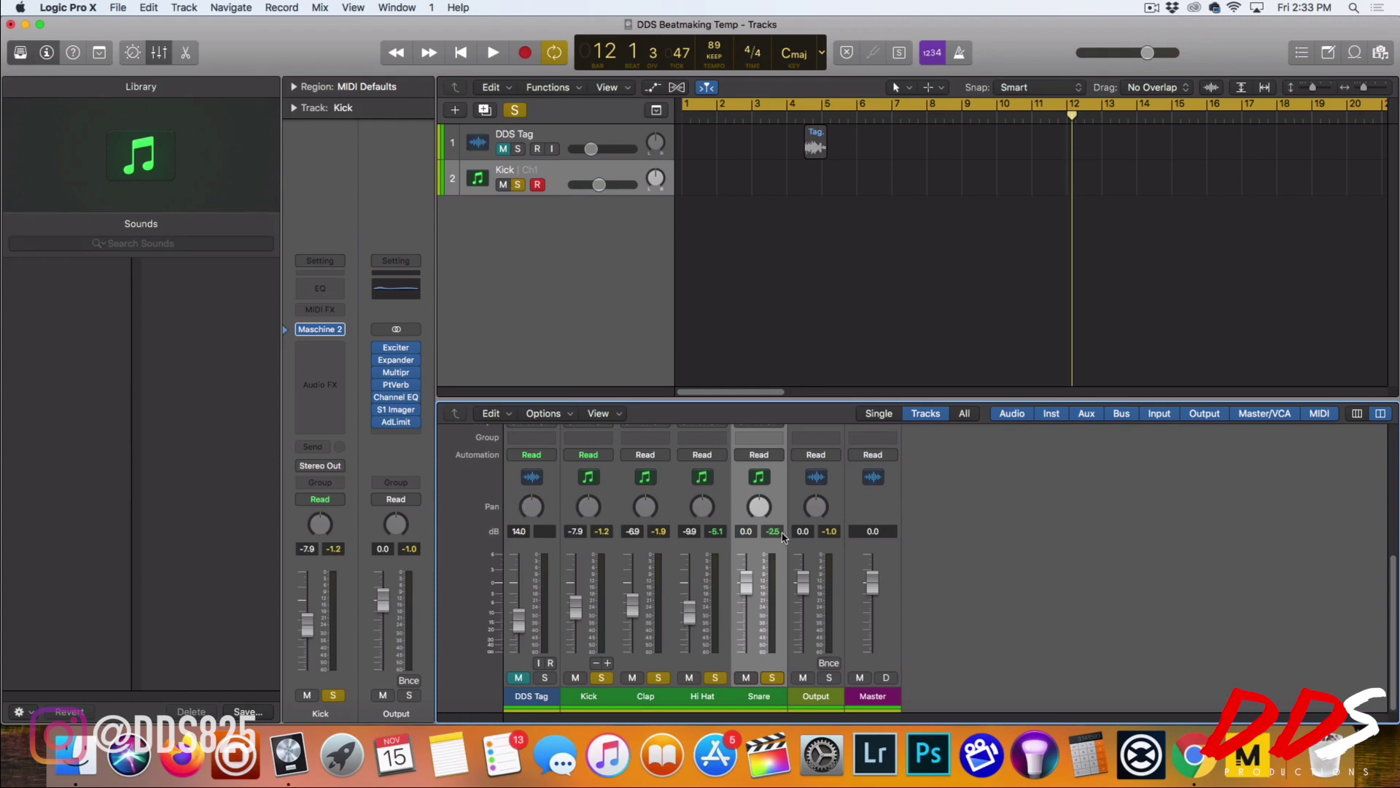
pyautogui.doubleClick(746, 531)
pyautogui.write('-10')
pyautogui.press('Return')
# Step: Pan the Snare channel to -20 and play the beat briefly to check the new mix
pyautogui.doubleClick(758, 513)
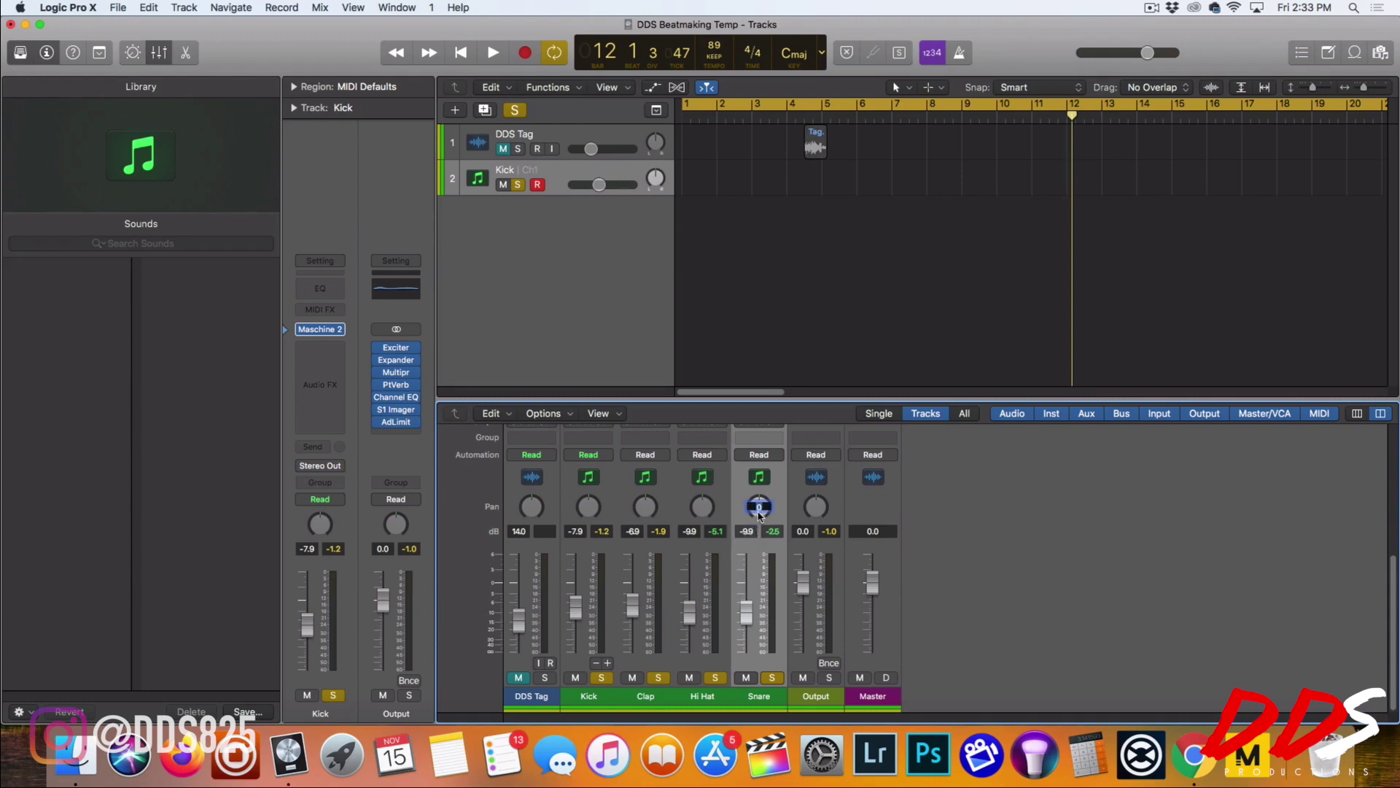
pyautogui.write('-20')
pyautogui.press('Return')
pyautogui.press('space')
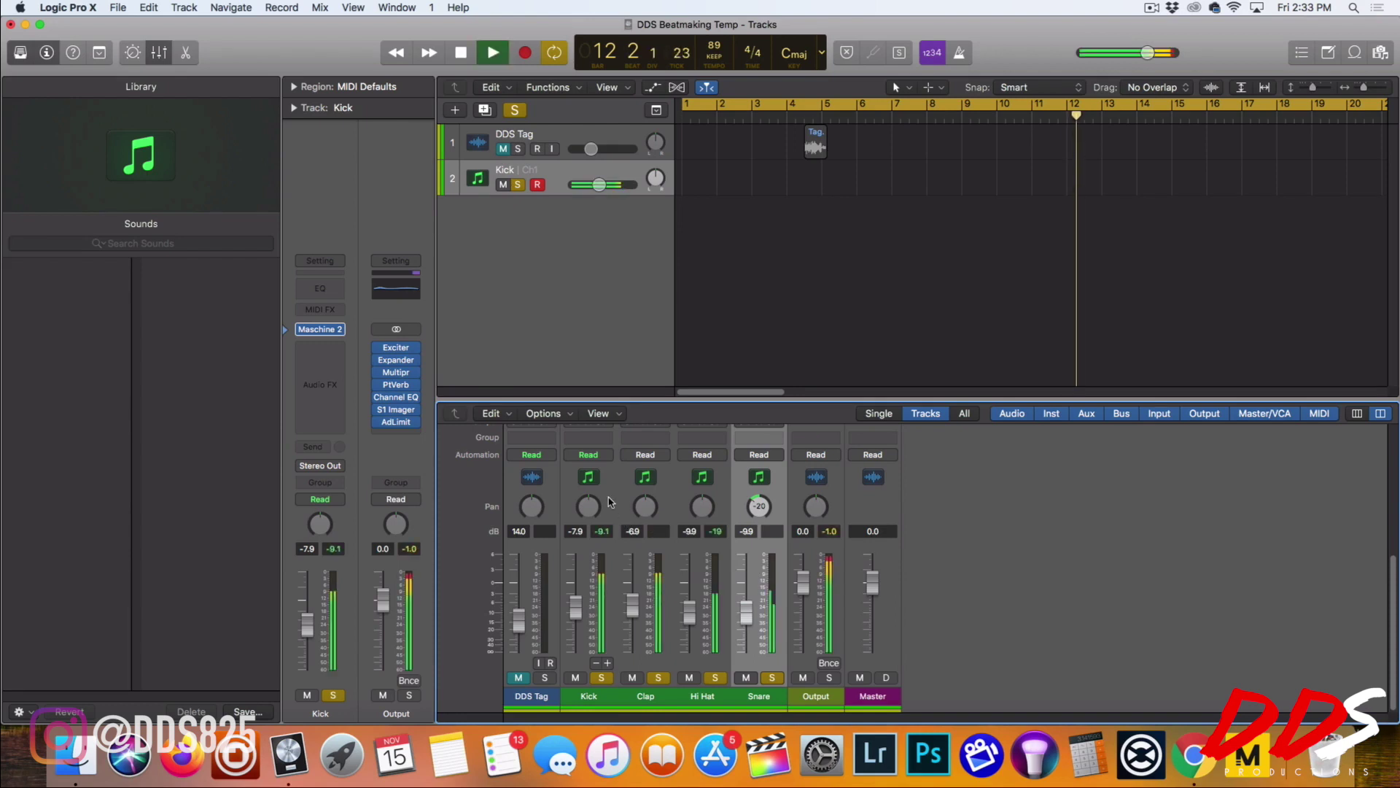
pyautogui.press('space')
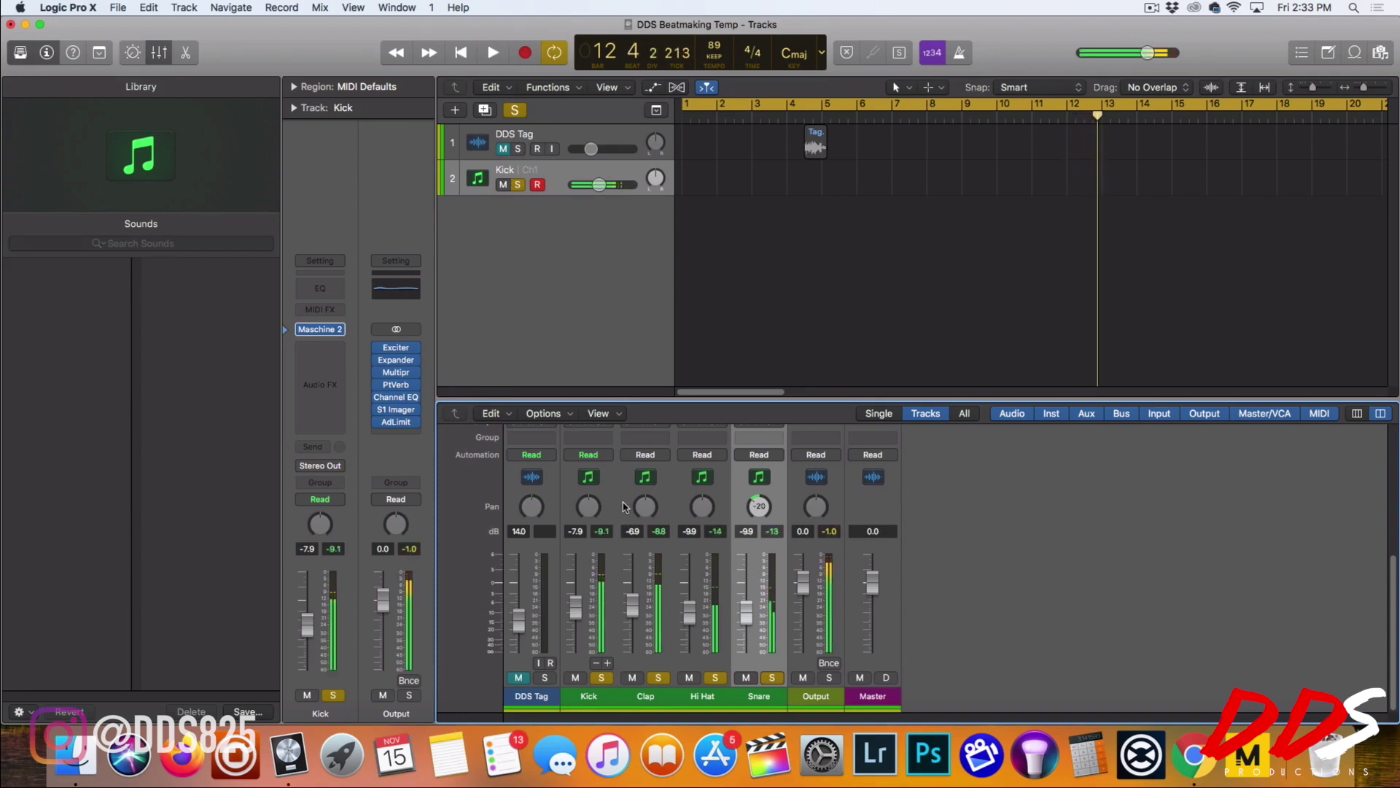
# Step: Select the Kick through Snare channel strips and create arrangement tracks for them
pyautogui.keyDown('shift'); pyautogui.click(616, 507); pyautogui.keyUp('shift')
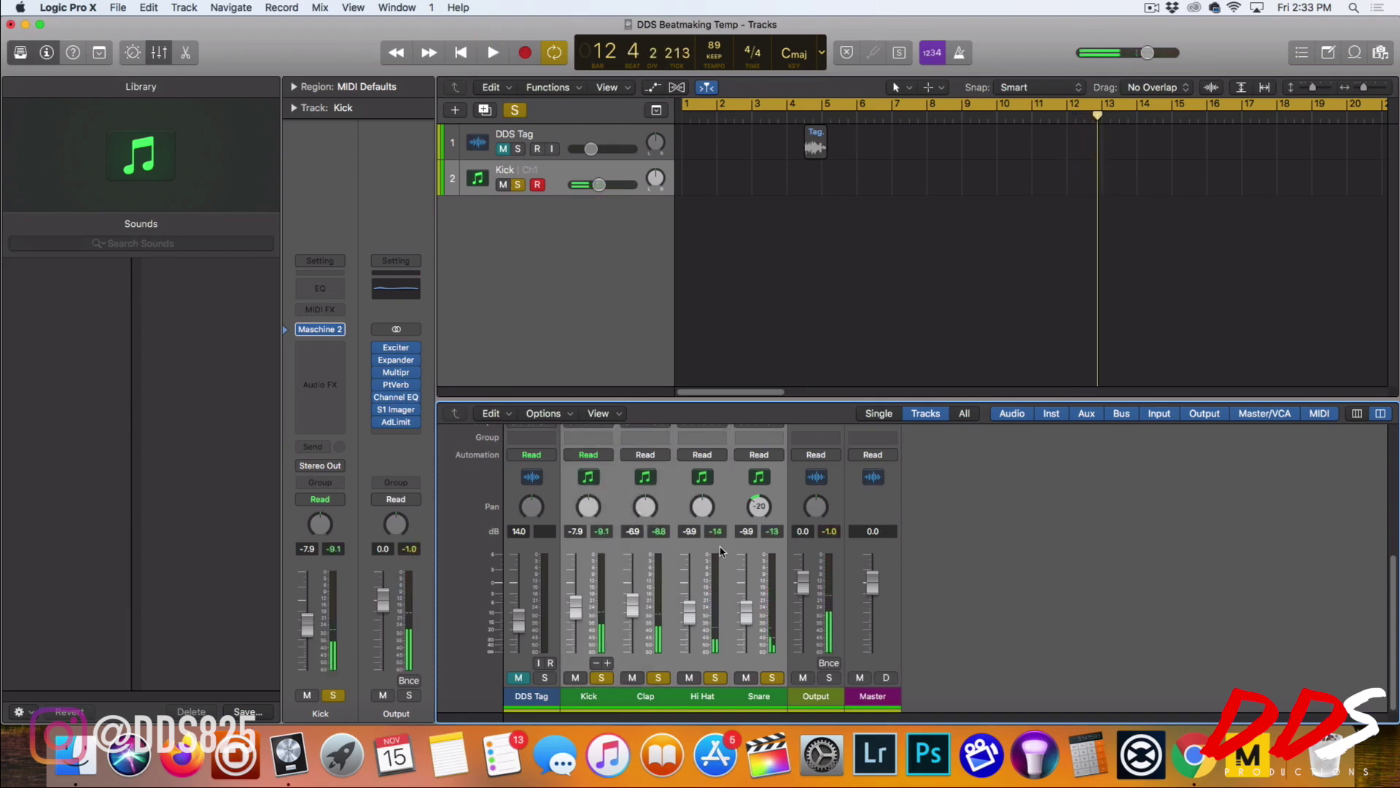
pyautogui.rightClick(675, 507)
pyautogui.click(693, 507)
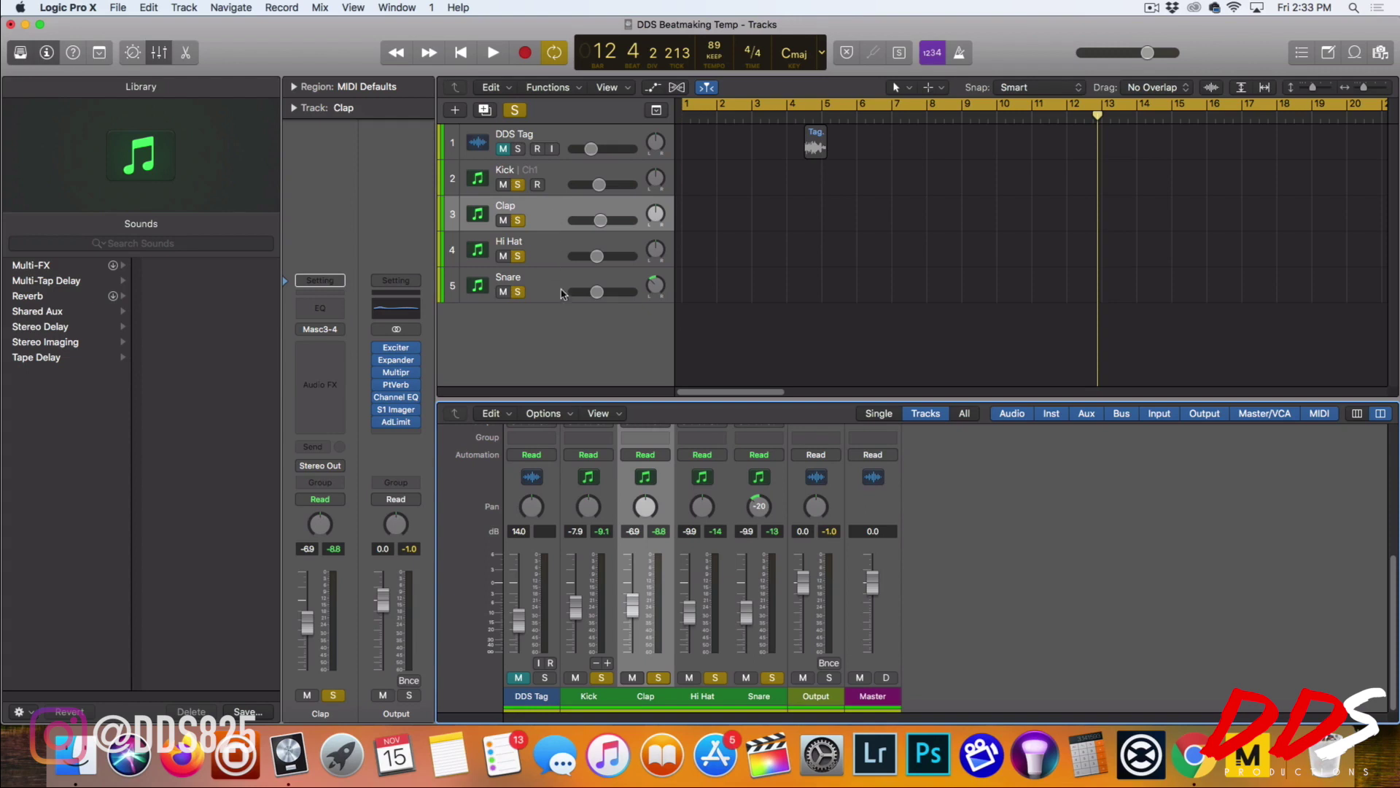
# Step: Open Maschine 2 from the Kick track and set the StereoType Vid group's MIDI input key mode to Manual
pyautogui.click(556, 180)
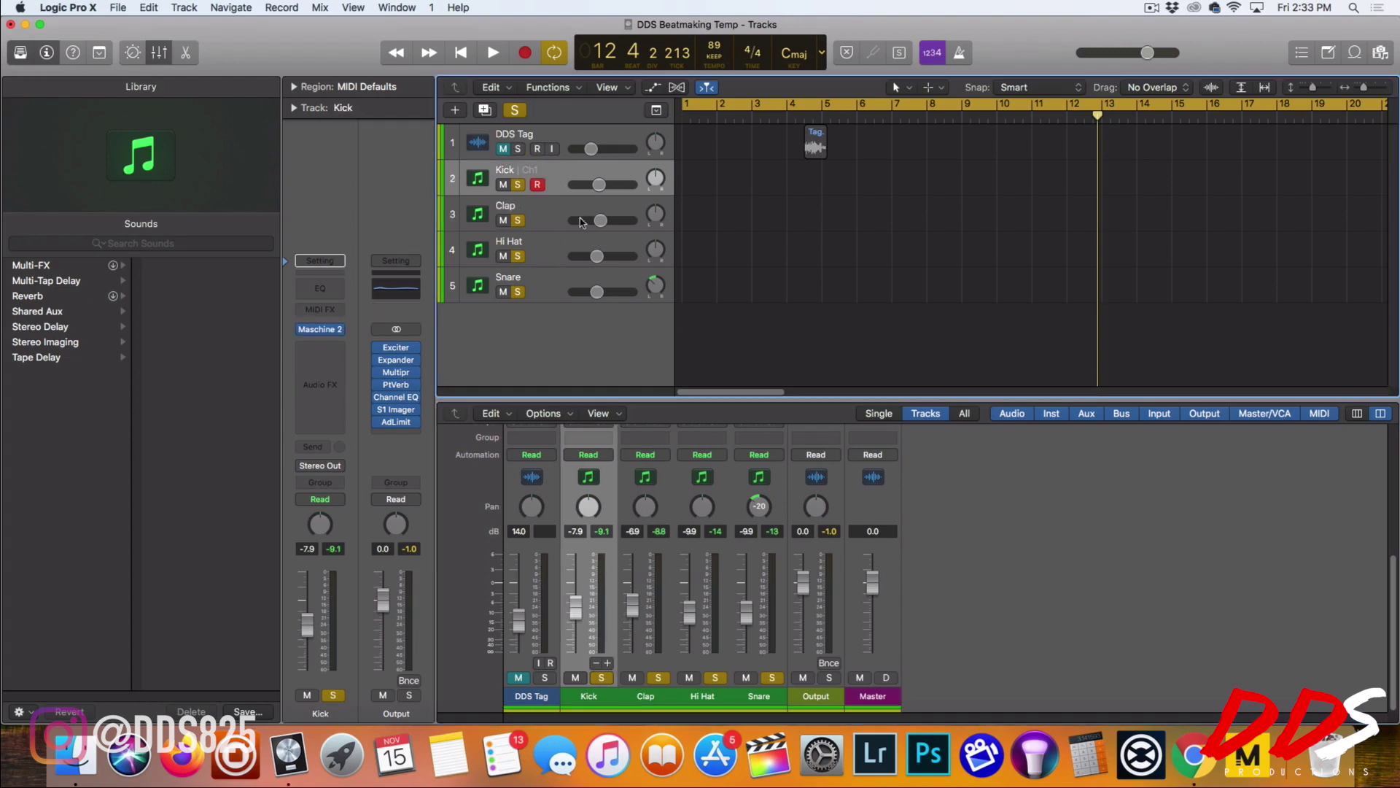
pyautogui.click(315, 328)
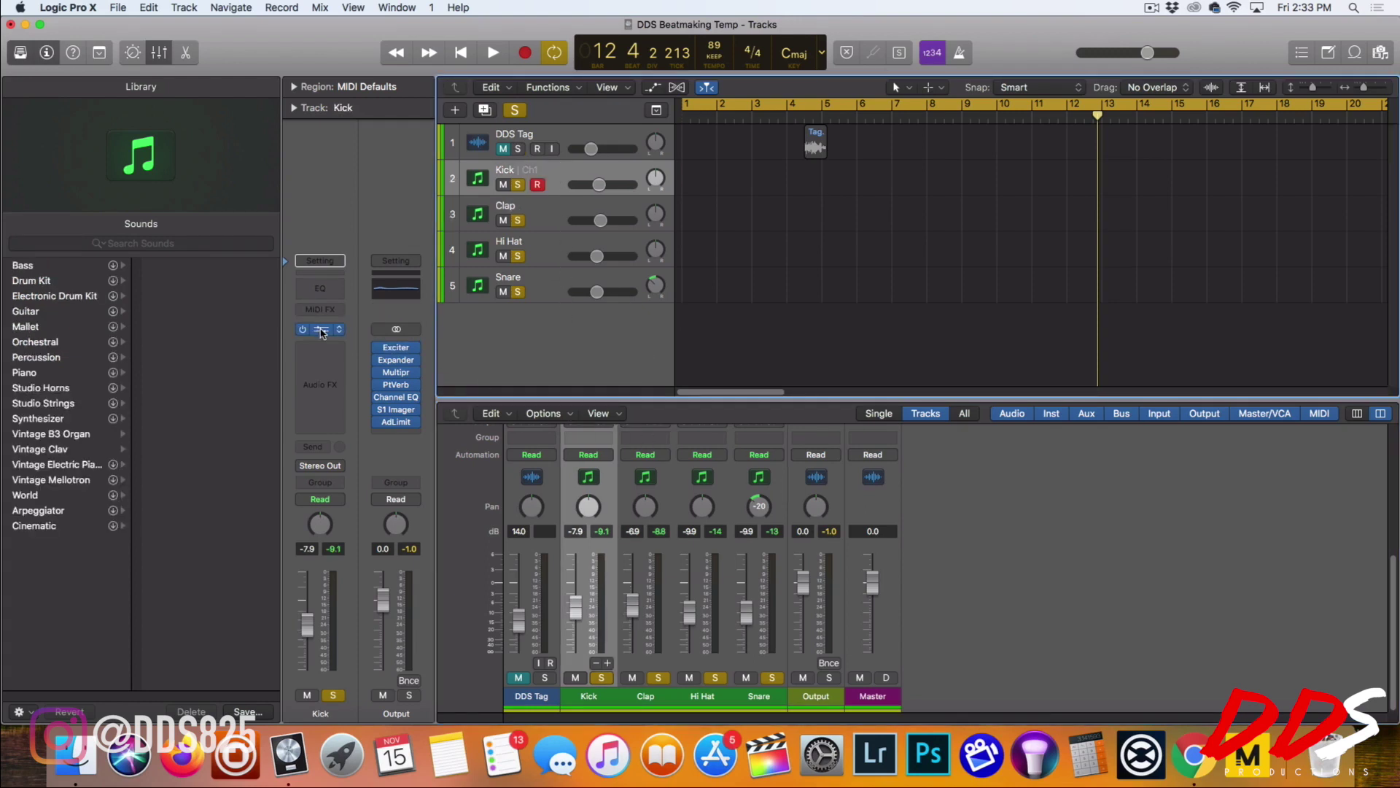
pyautogui.click(343, 440)
pyautogui.click(320, 481)
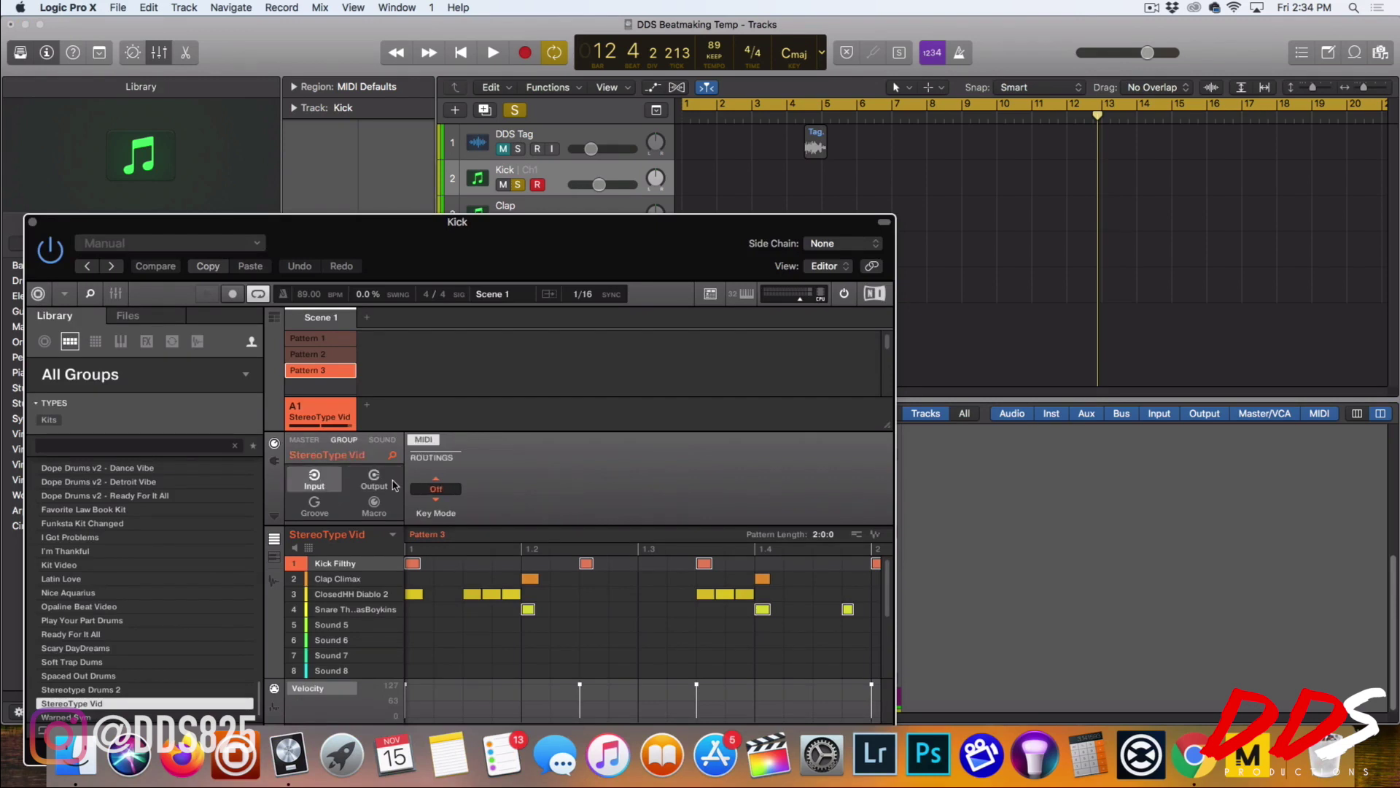
pyautogui.click(450, 490)
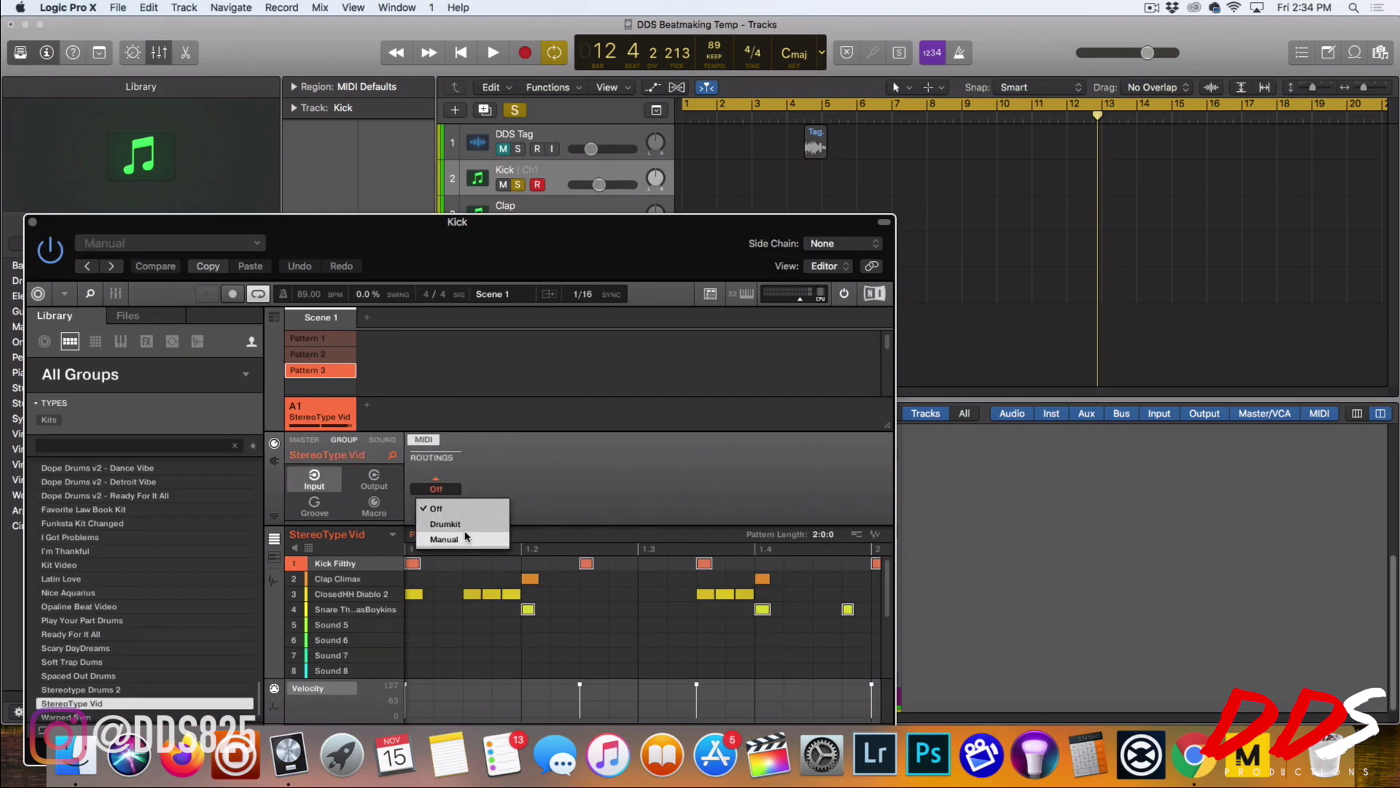
pyautogui.click(466, 537)
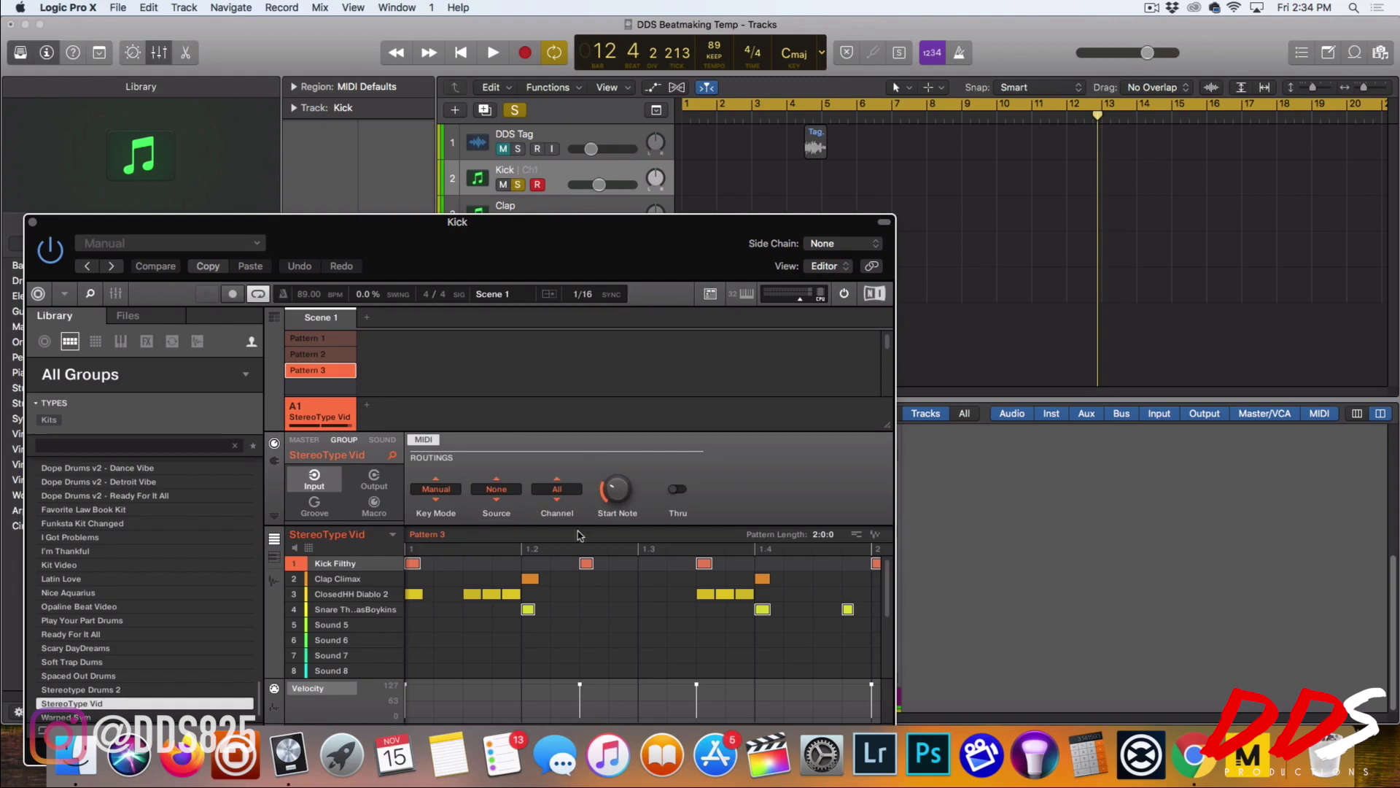
# Step: Apply the Sounds to MIDI Notes batch setup to the StereoType Vid group
pyautogui.rightClick(361, 539)
pyautogui.moveTo(427, 449)
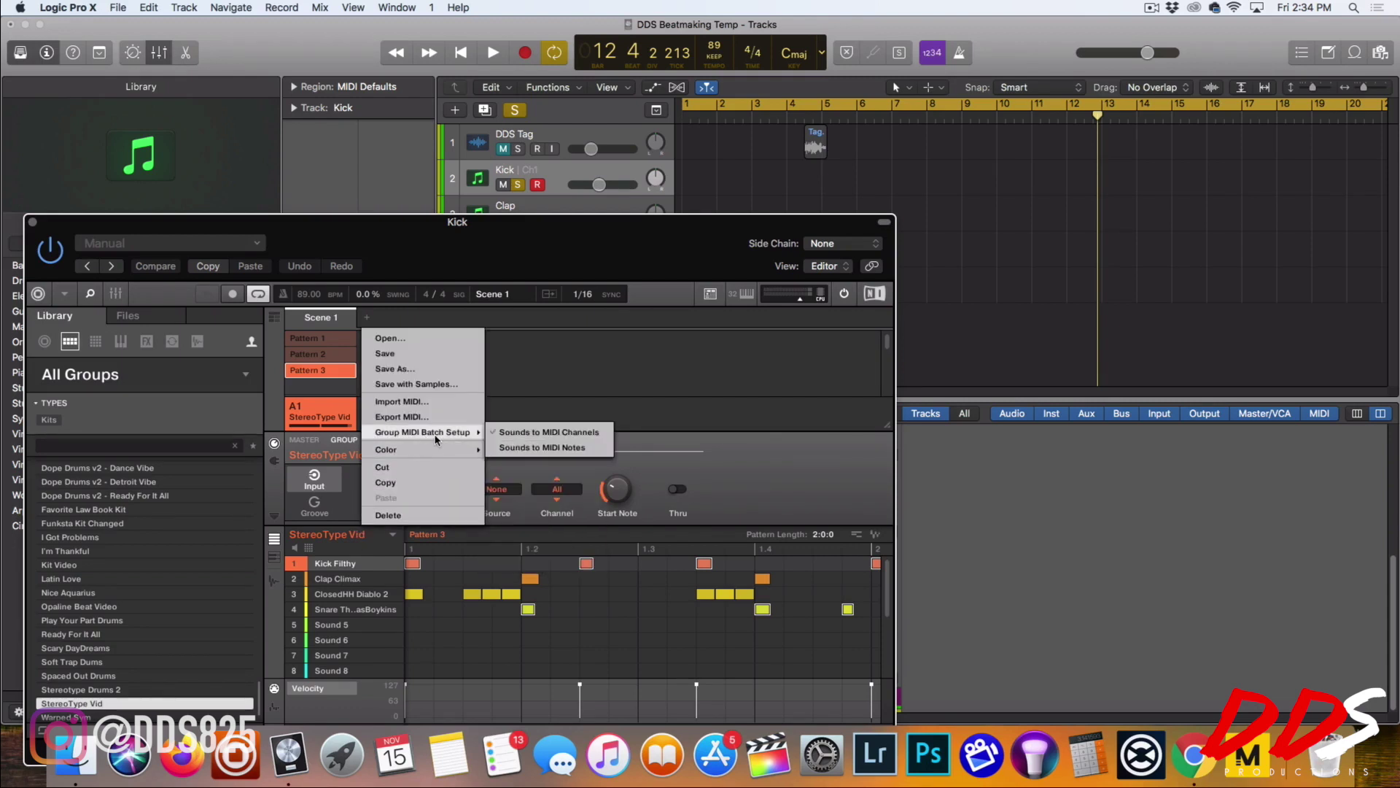
pyautogui.click(522, 448)
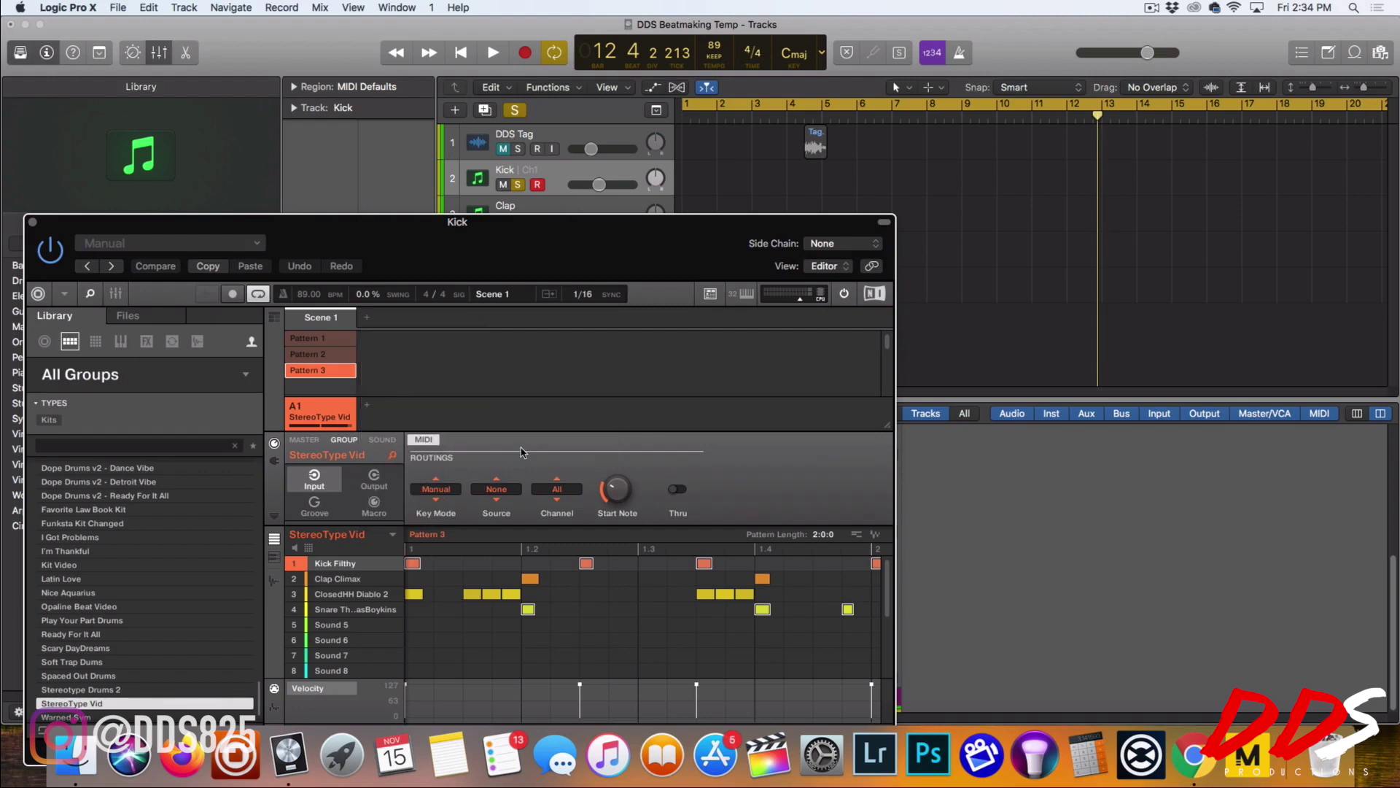
# Step: Move the plug-in window clear of the Kick track and place Pattern 3's MIDI on that track at bar 1
pyautogui.moveTo(657, 250); pyautogui.dragTo(648, 283)
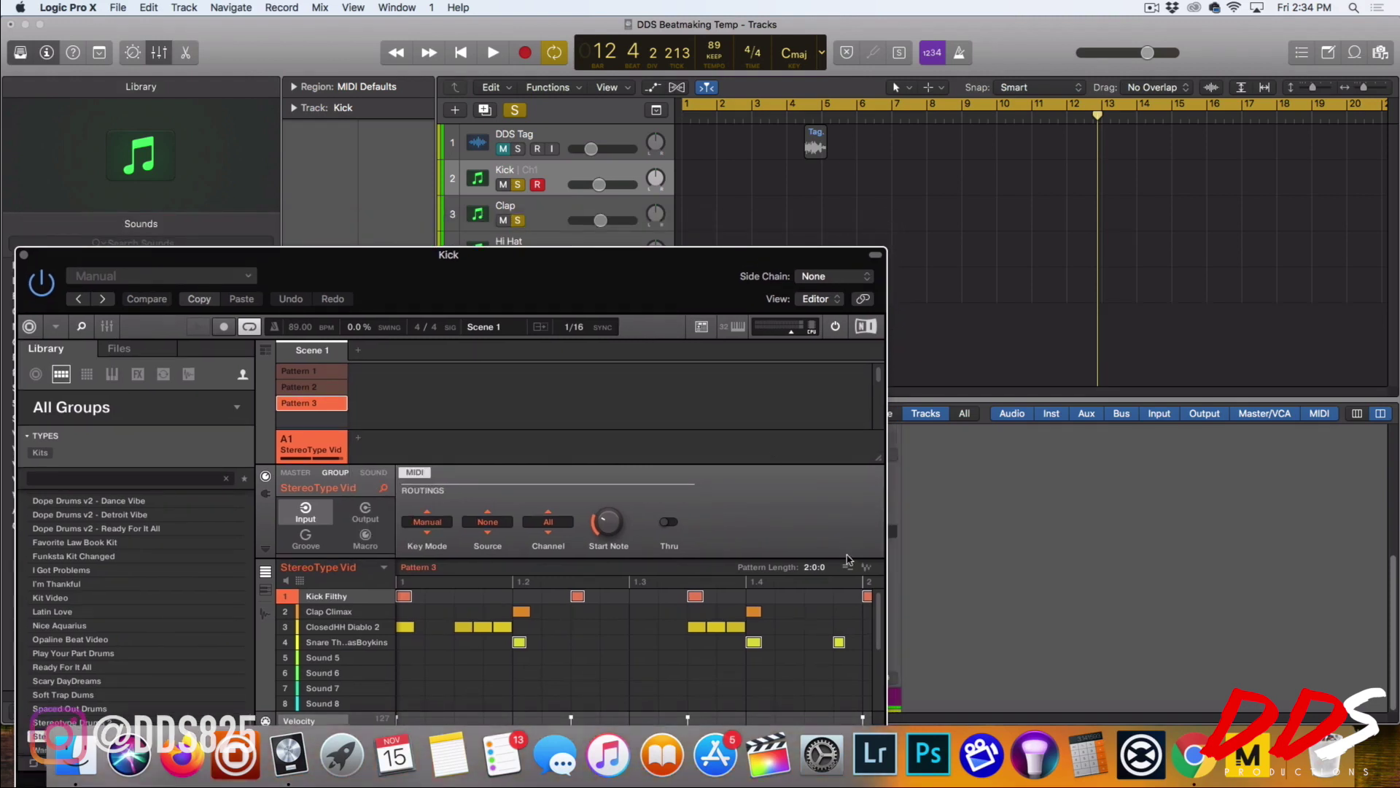
pyautogui.moveTo(848, 565); pyautogui.dragTo(698, 173)
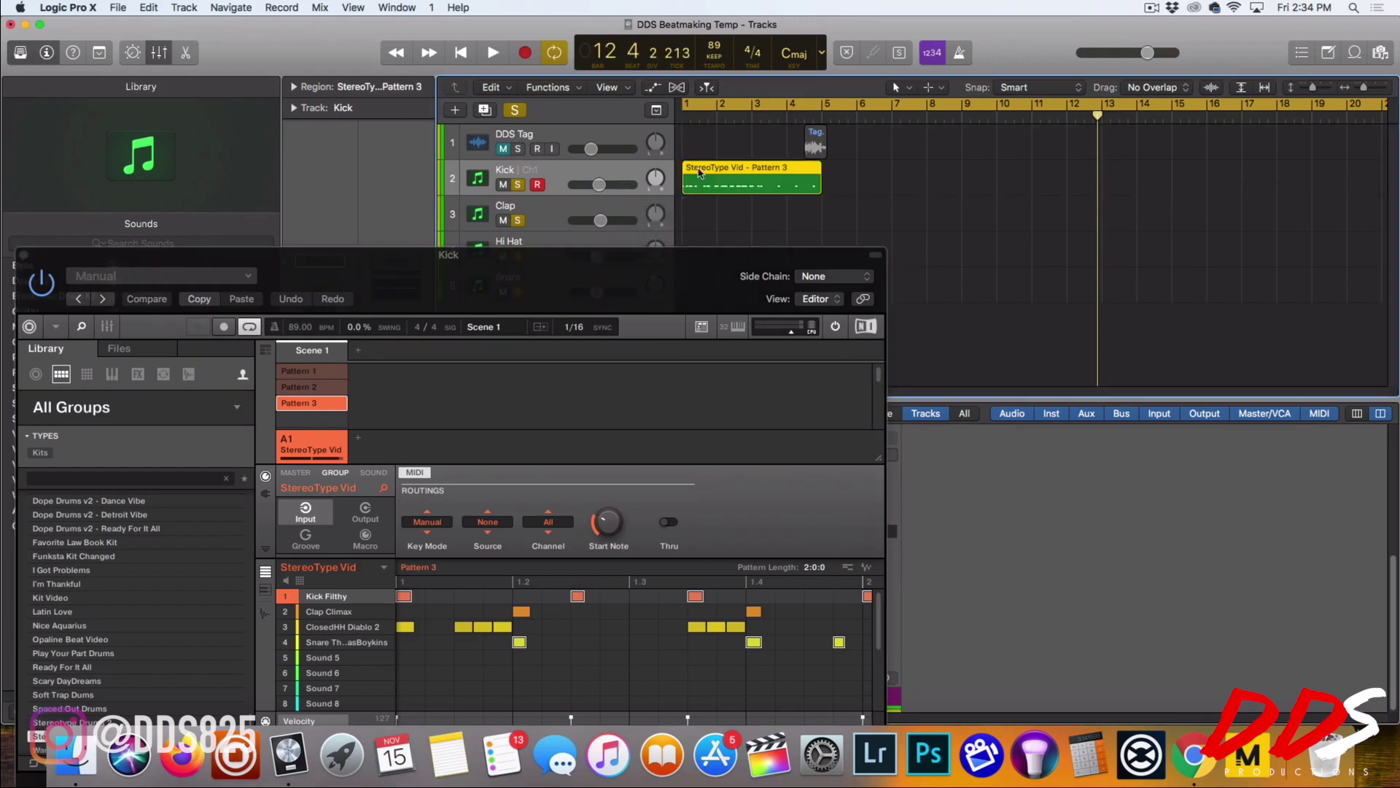
pyautogui.click(693, 128)
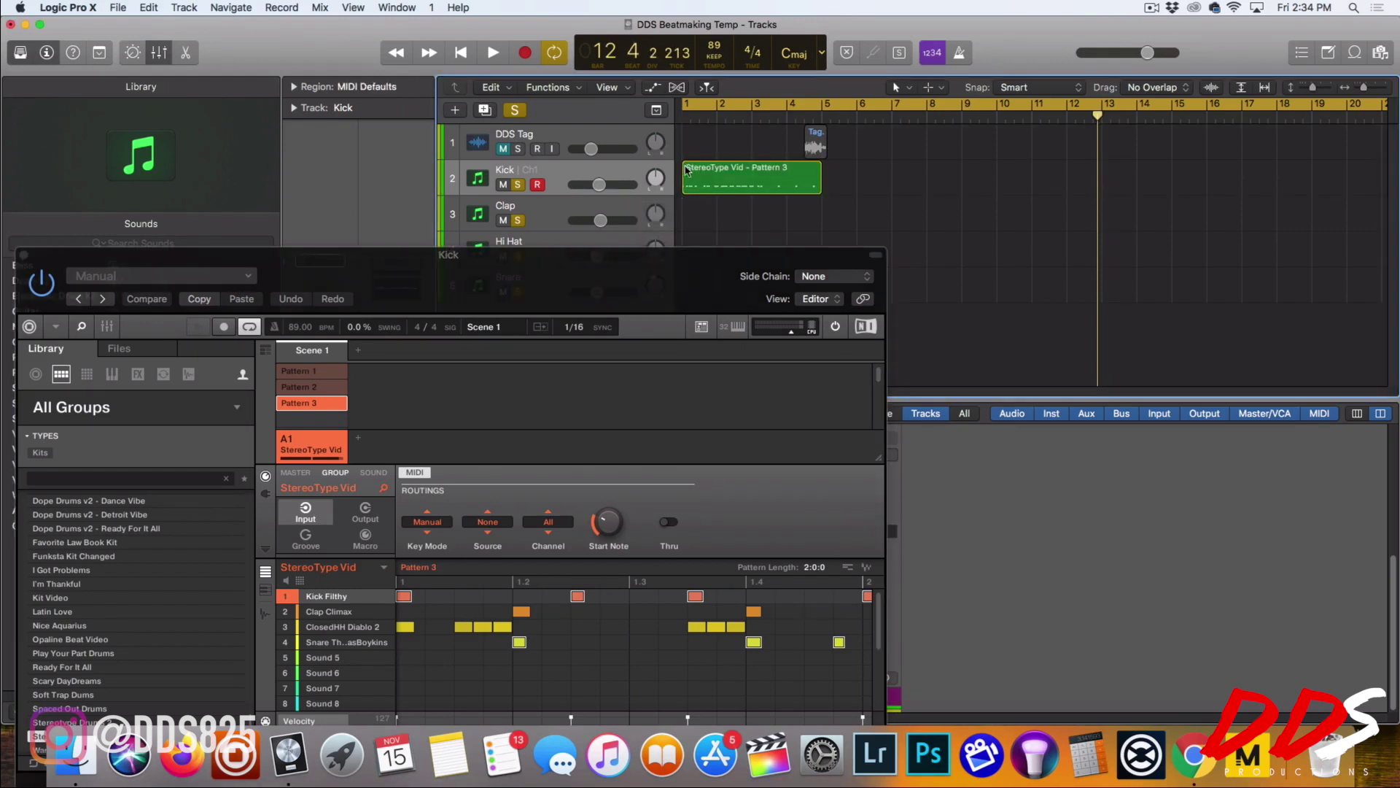
# Step: Add an empty Scene 2 in Maschine, close the plug-in, and play the Kick track's MIDI region to check the channel signals
pyautogui.click(358, 353)
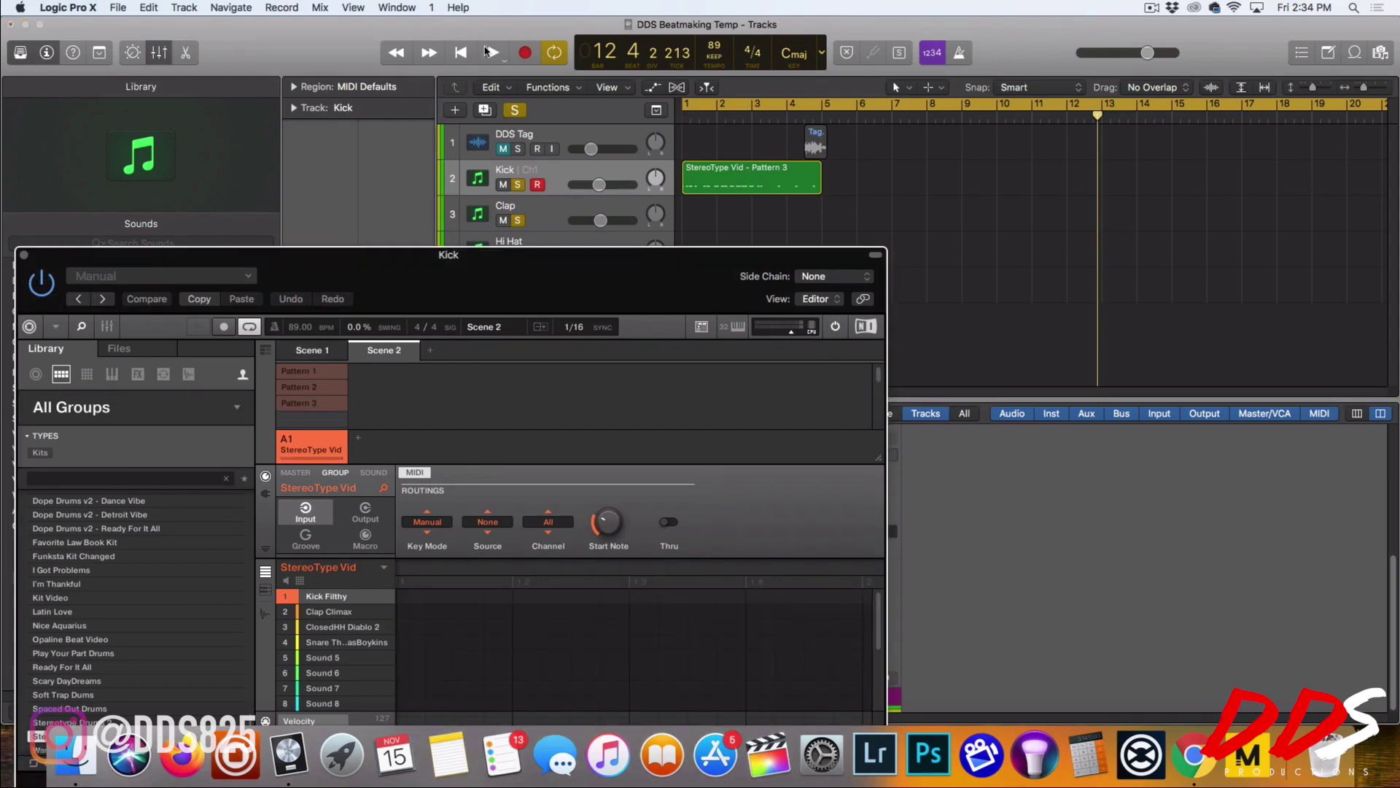
pyautogui.click(493, 52)
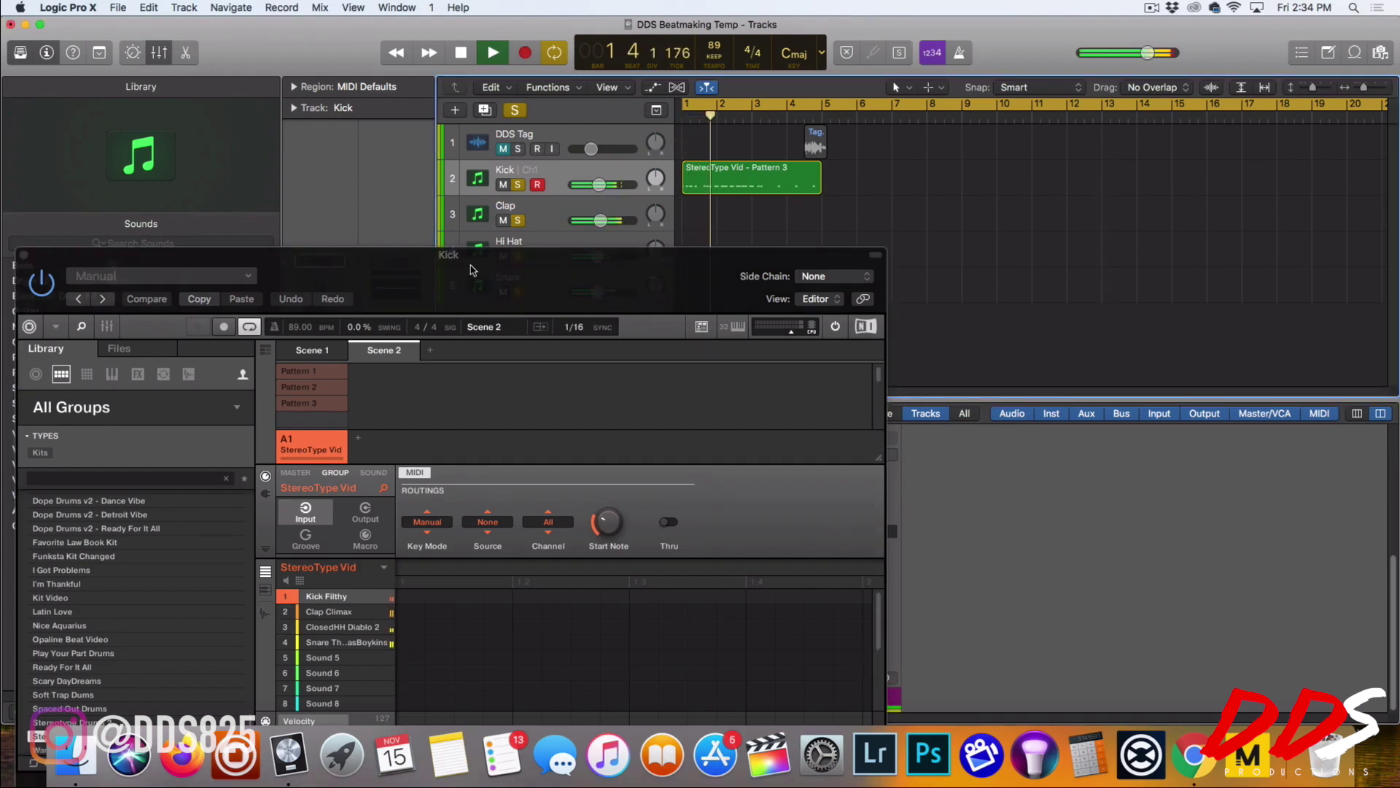
pyautogui.click(24, 256)
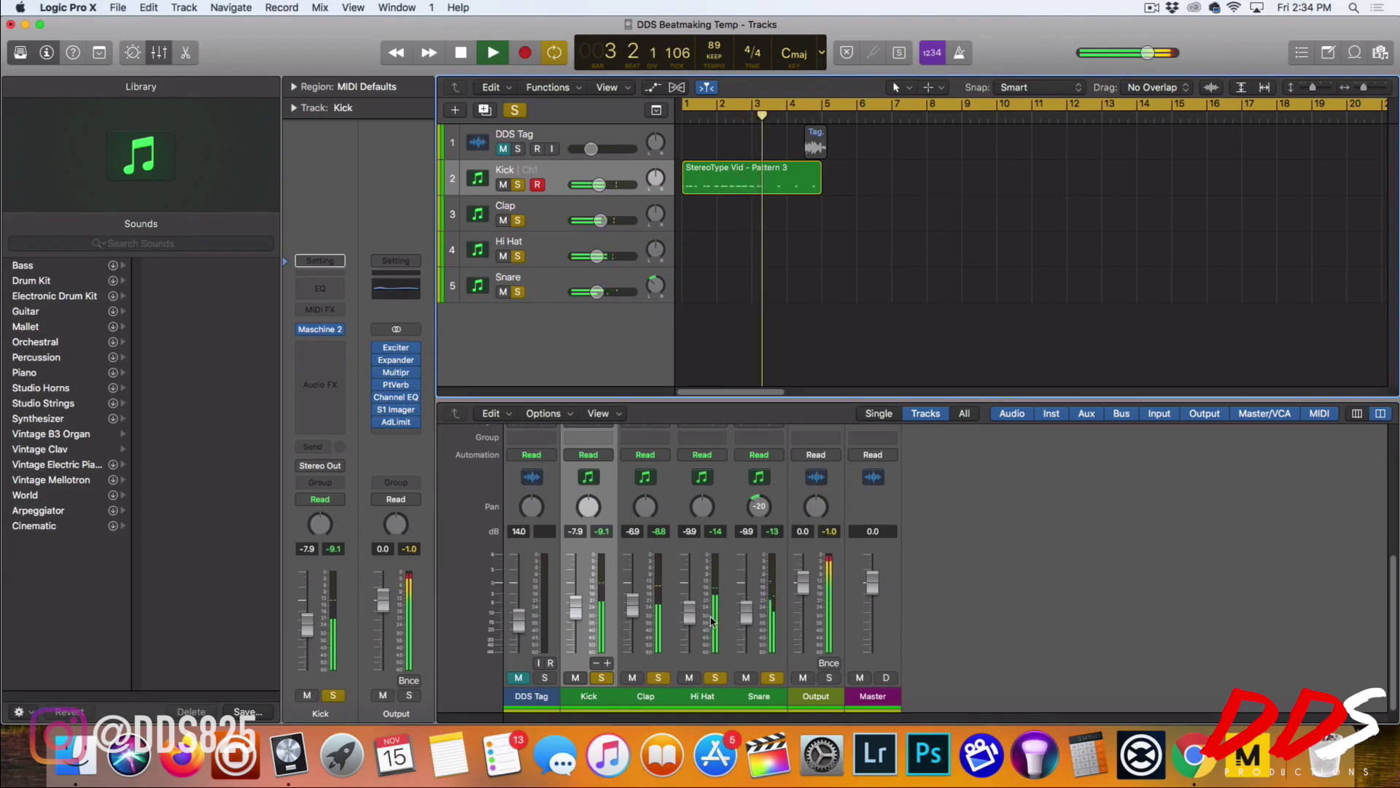
pyautogui.scroll(5, 715, 598)
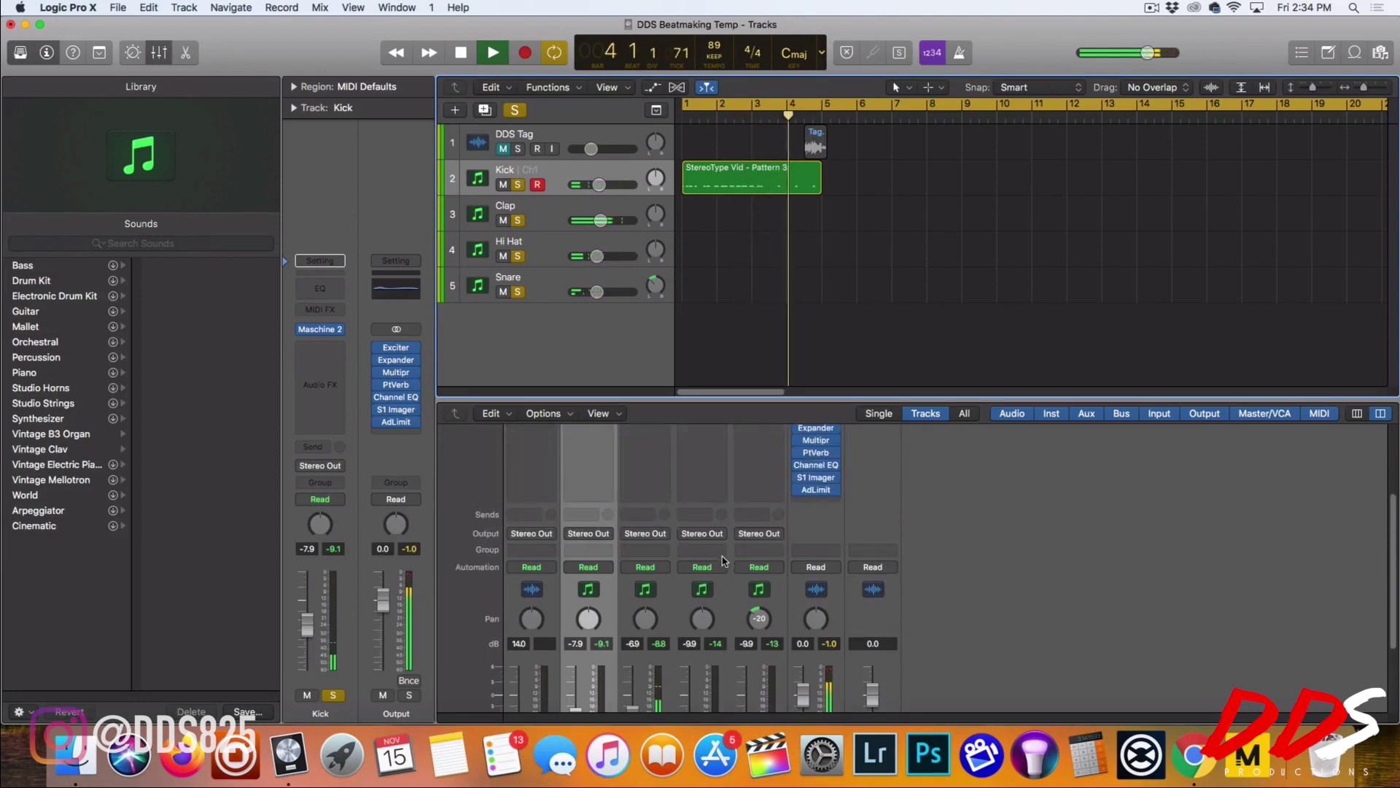
pyautogui.press('space')
pyautogui.scroll(-5, 718, 572)
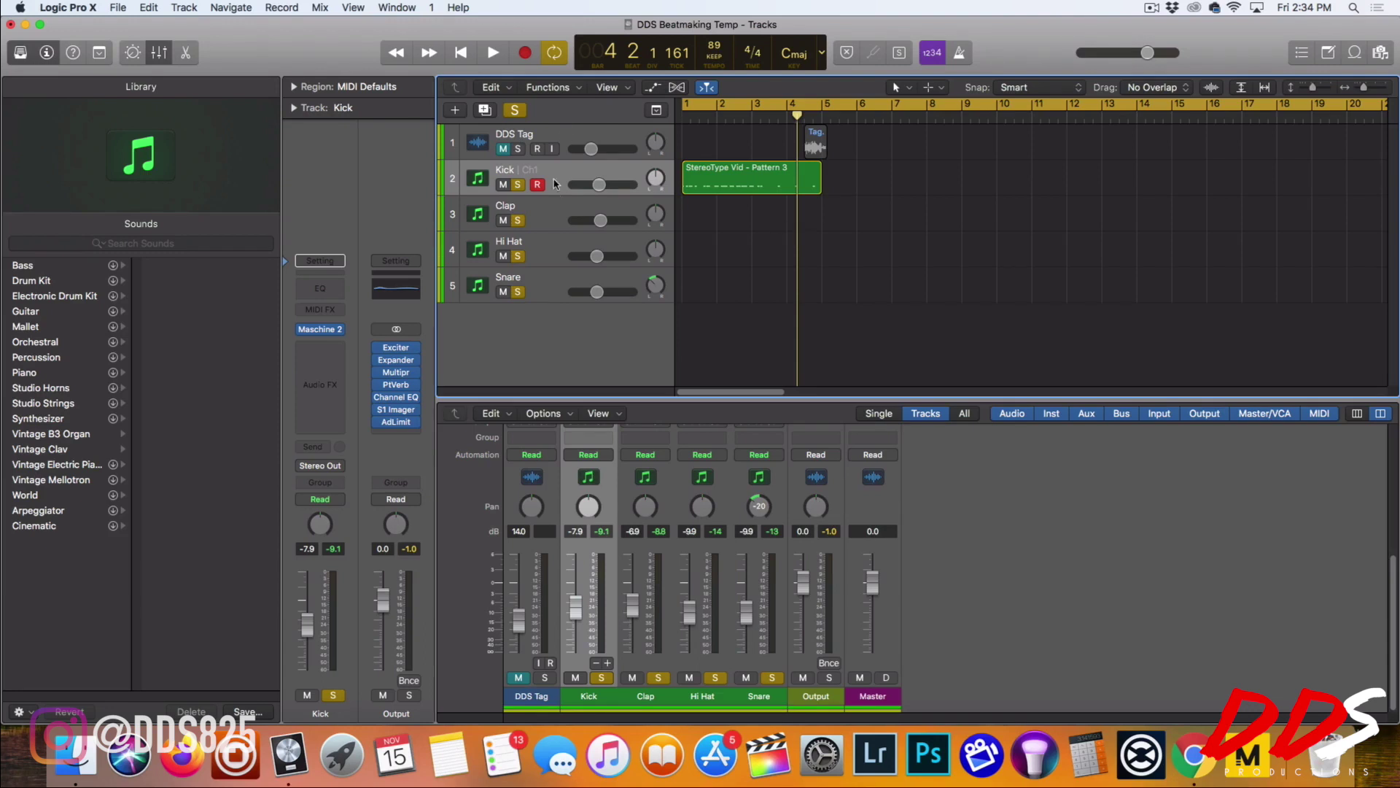
# Step: Assign Pattern 1 to Scene 2 in Maschine, export its MIDI to the Kick track, and position that region at bar 5
pyautogui.moveTo(324, 333)
pyautogui.click(326, 332)
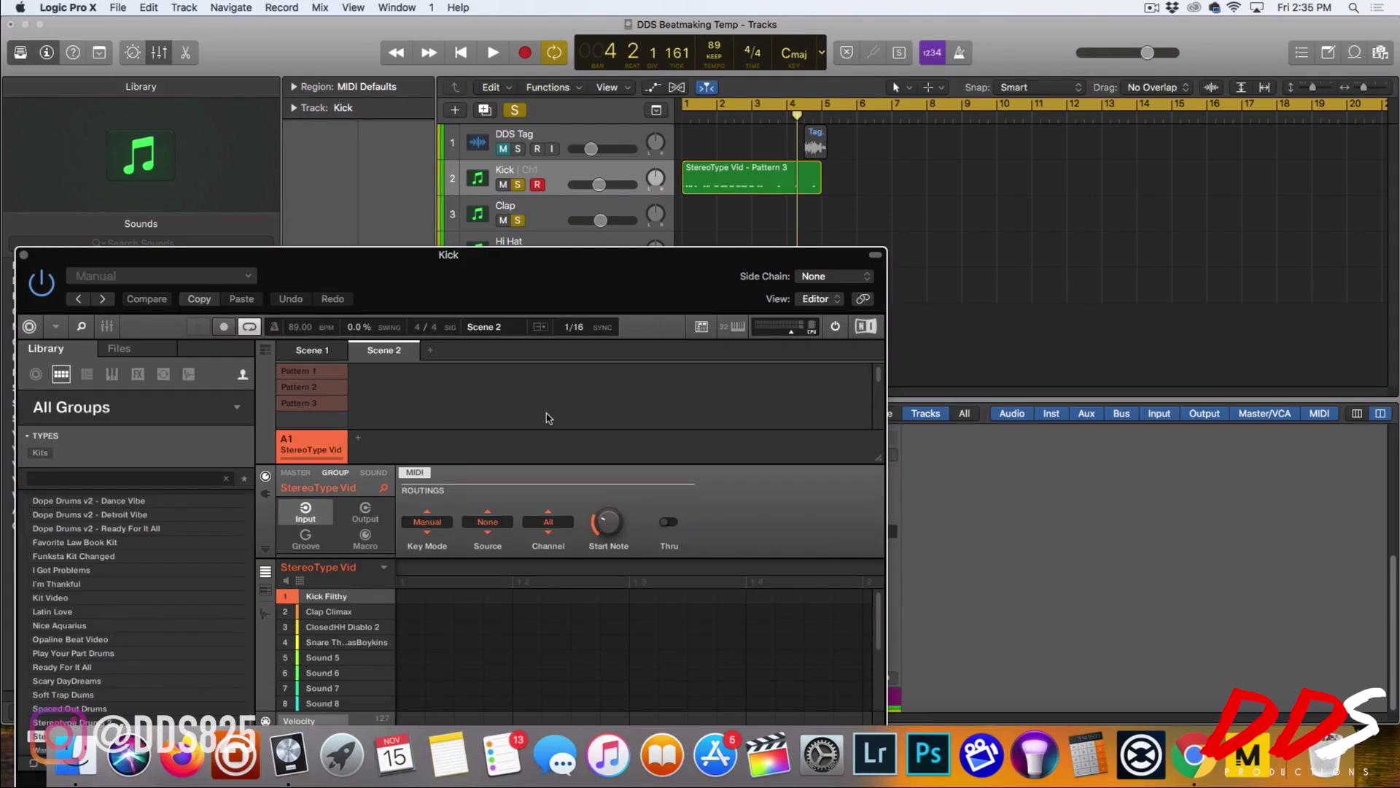
pyautogui.scroll(-2, 545, 428)
pyautogui.scroll(2, 308, 427)
pyautogui.click(312, 373)
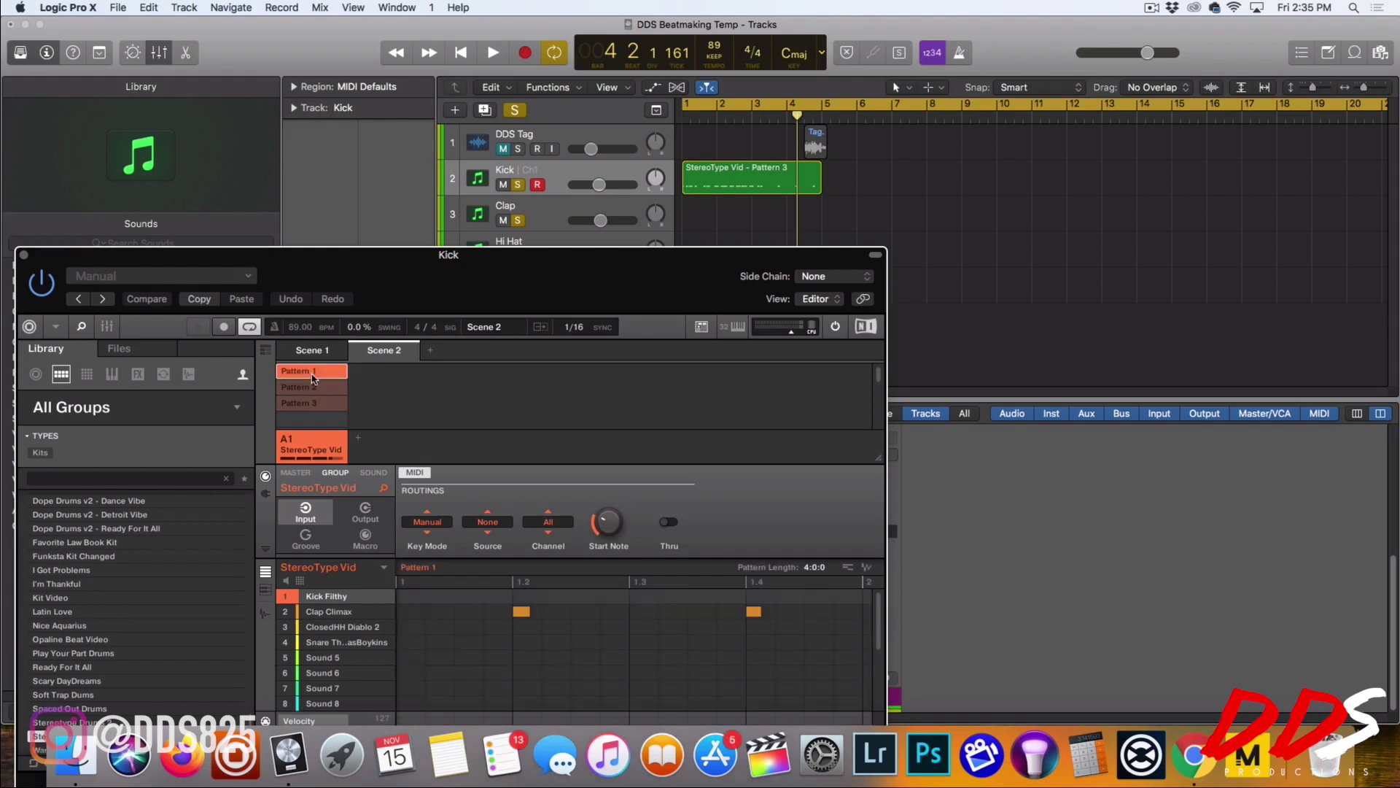
pyautogui.moveTo(853, 569); pyautogui.dragTo(861, 180)
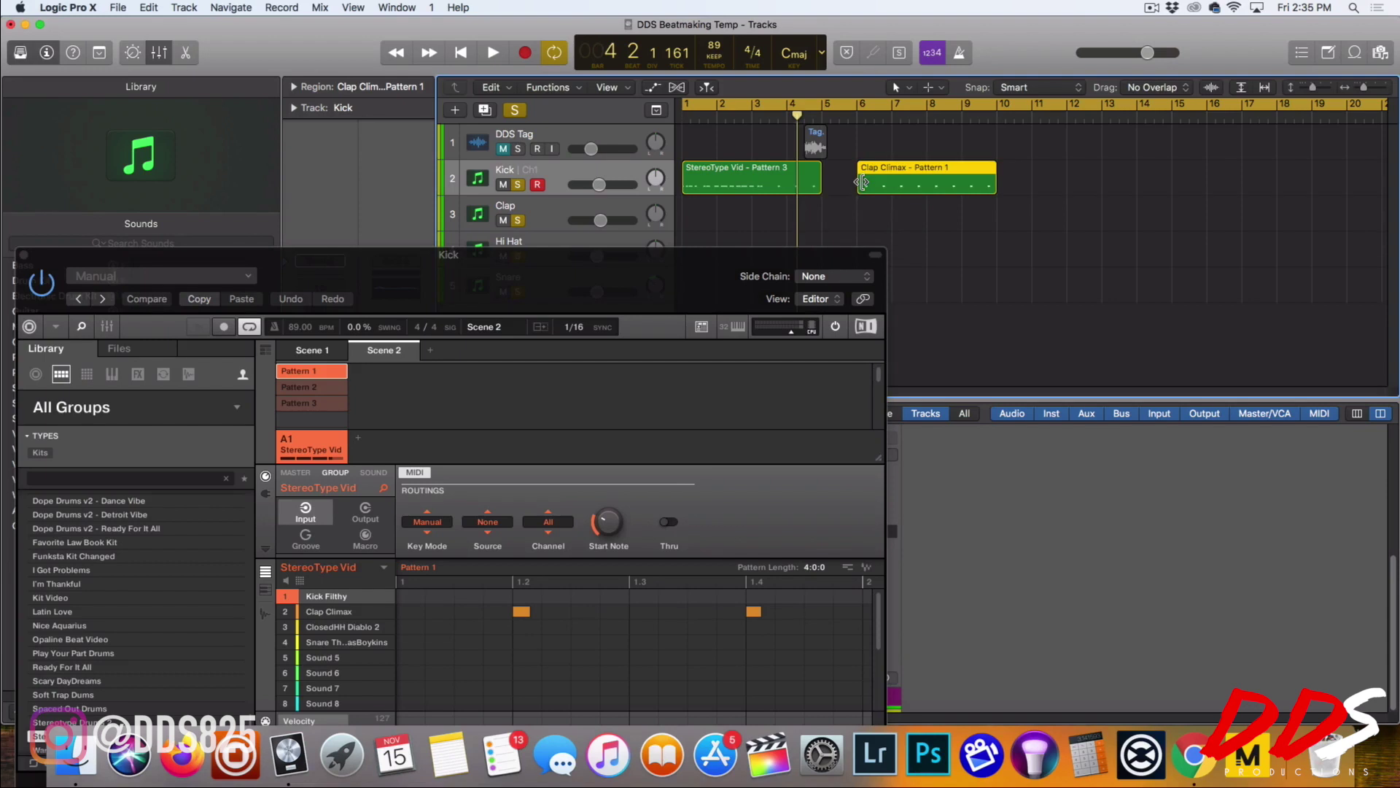
pyautogui.click(23, 255)
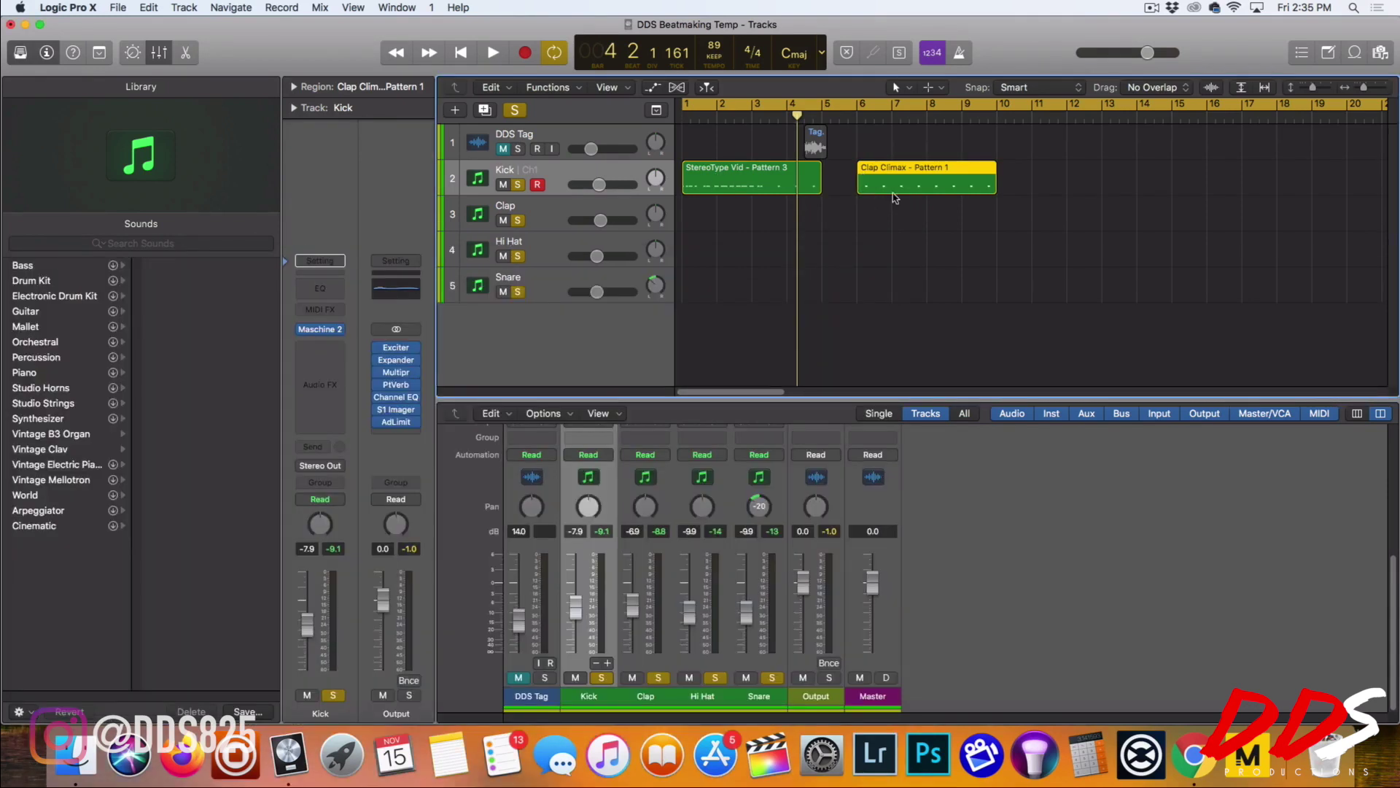
pyautogui.moveTo(889, 183); pyautogui.dragTo(853, 183)
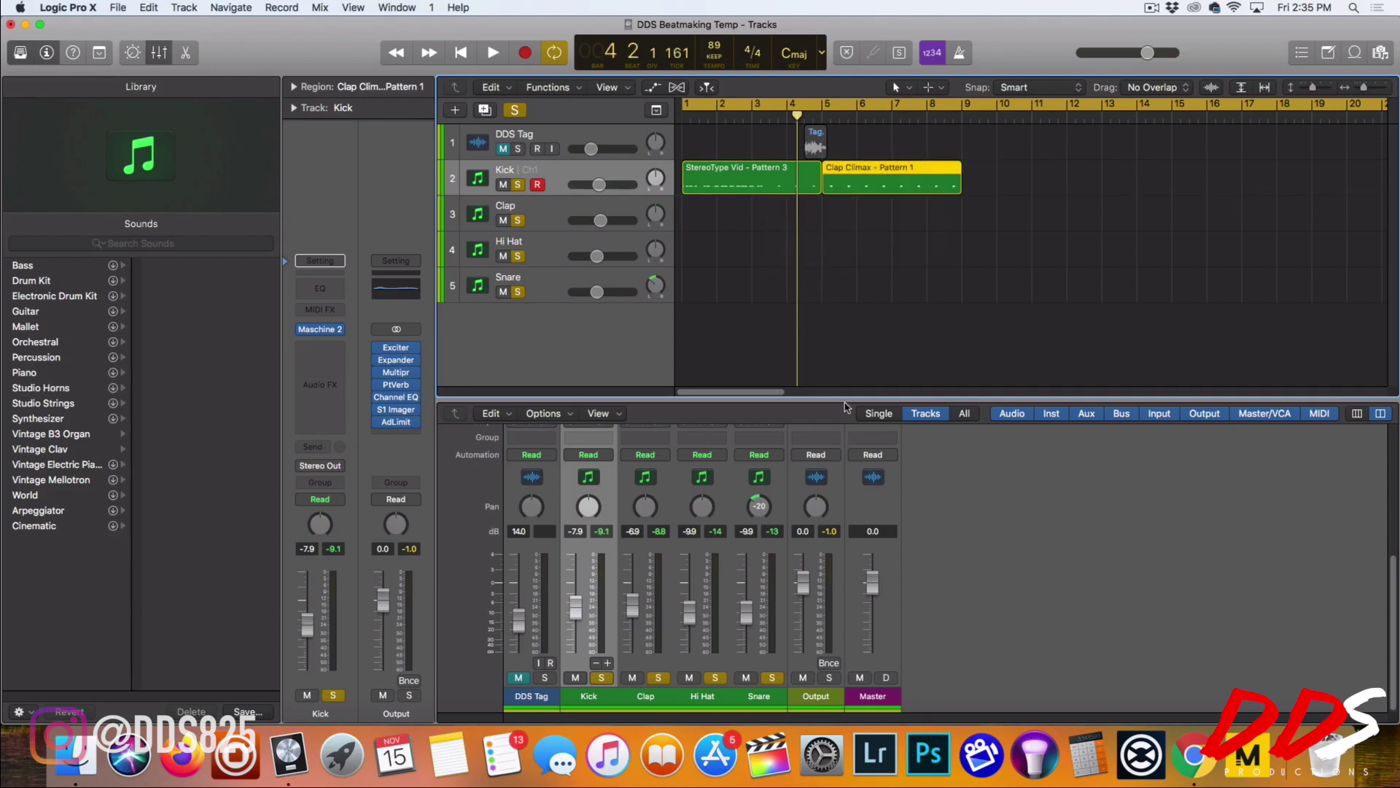
# Step: Clear Pattern 1 from Scene 2 in Maschine and play the Kick track's two regions to check which drum channels respond
pyautogui.press('space')
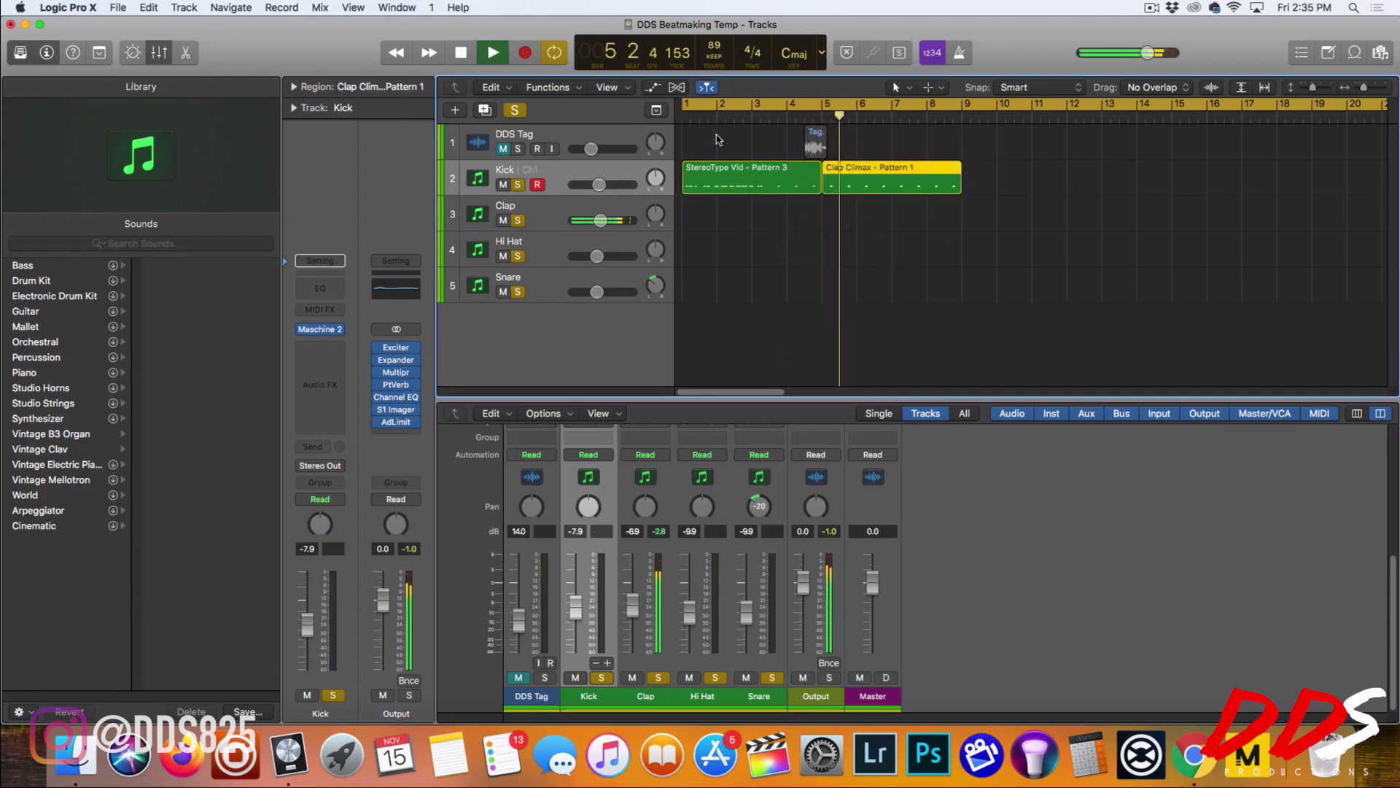
pyautogui.click(719, 110)
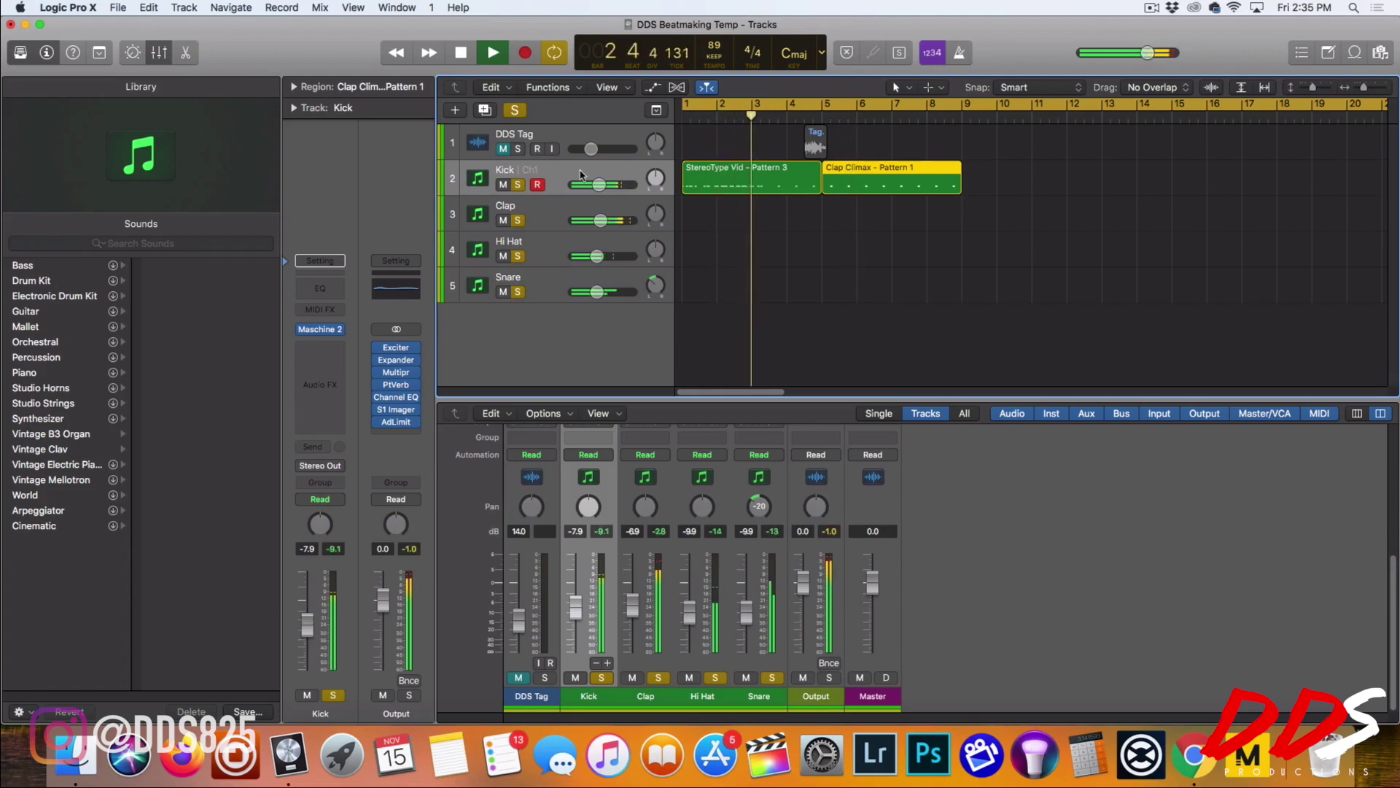
pyautogui.scroll(5, 656, 464)
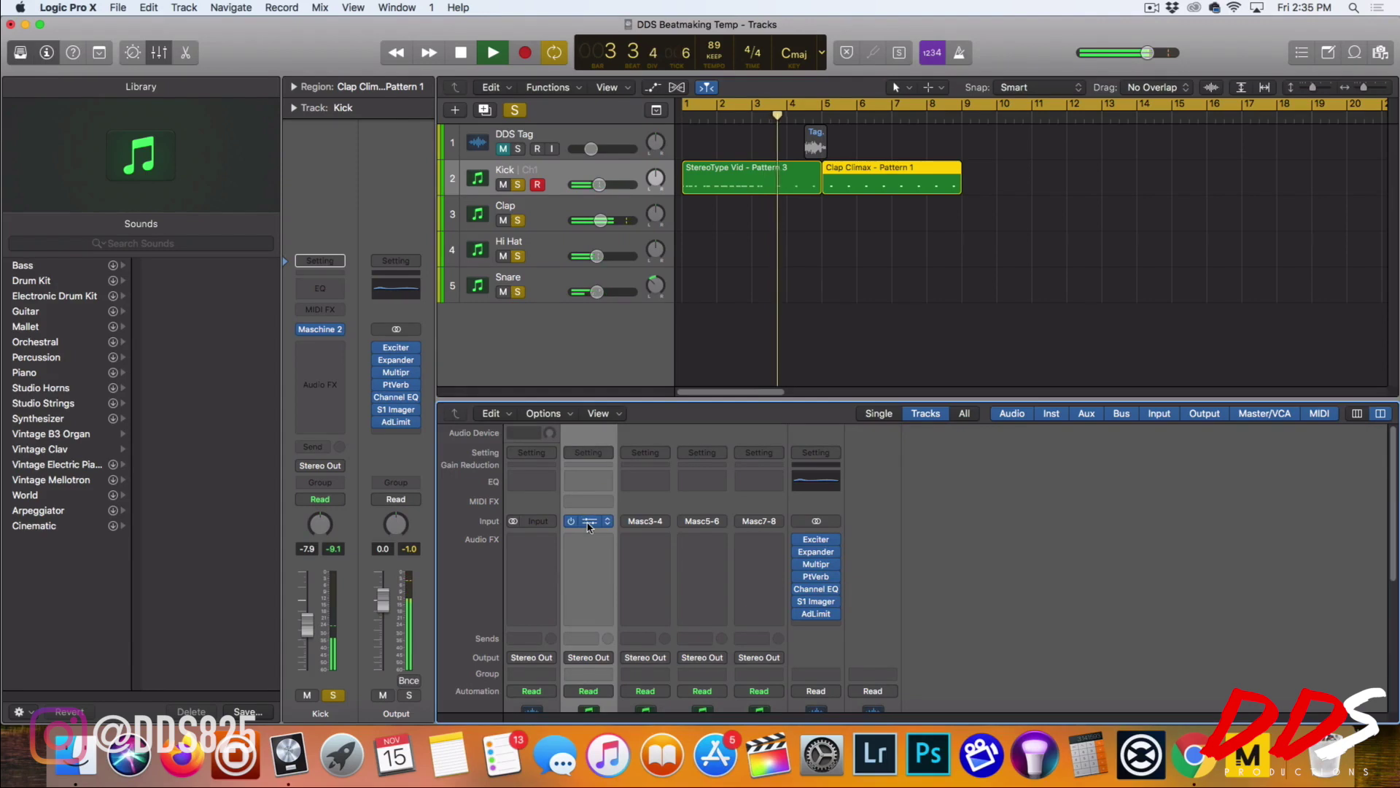
pyautogui.click(602, 452)
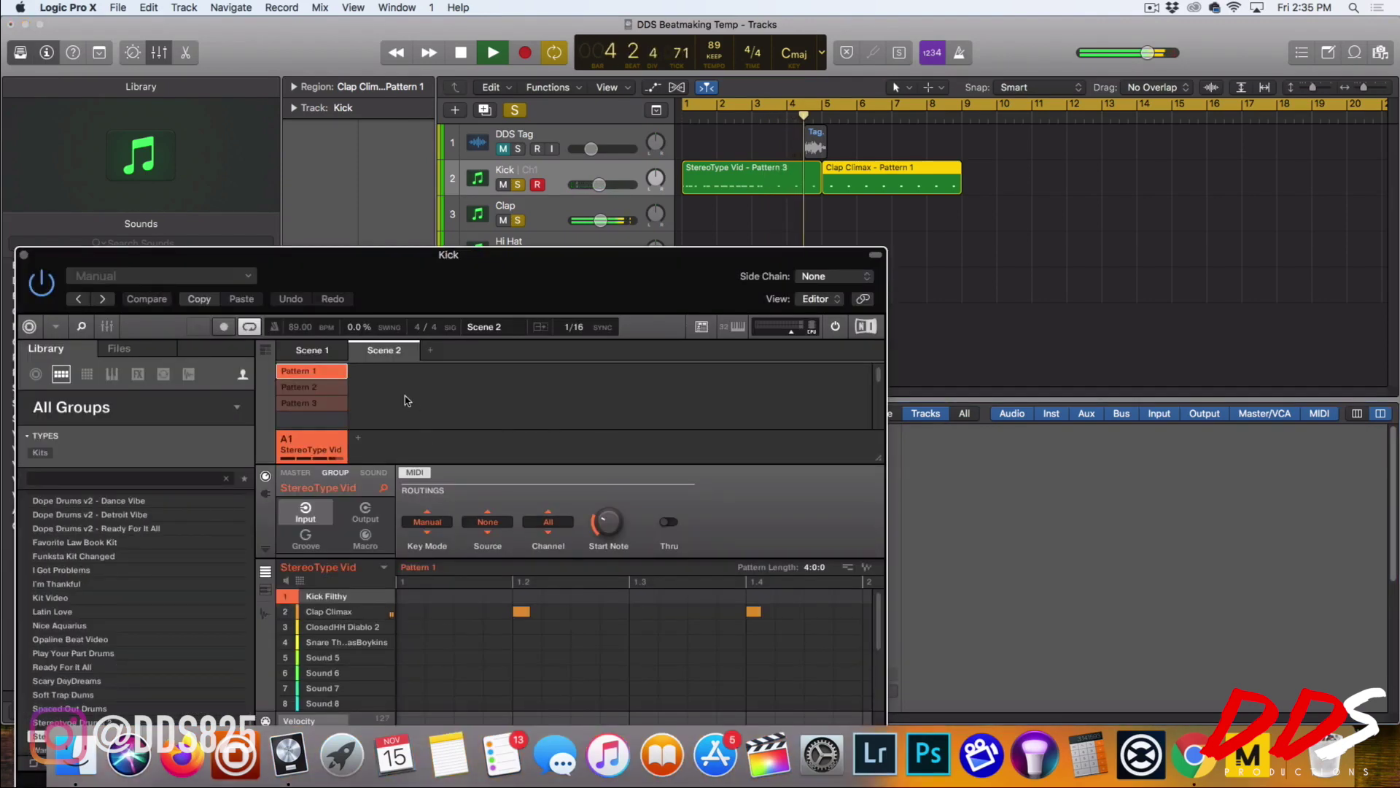
pyautogui.press('space')
pyautogui.click(319, 377)
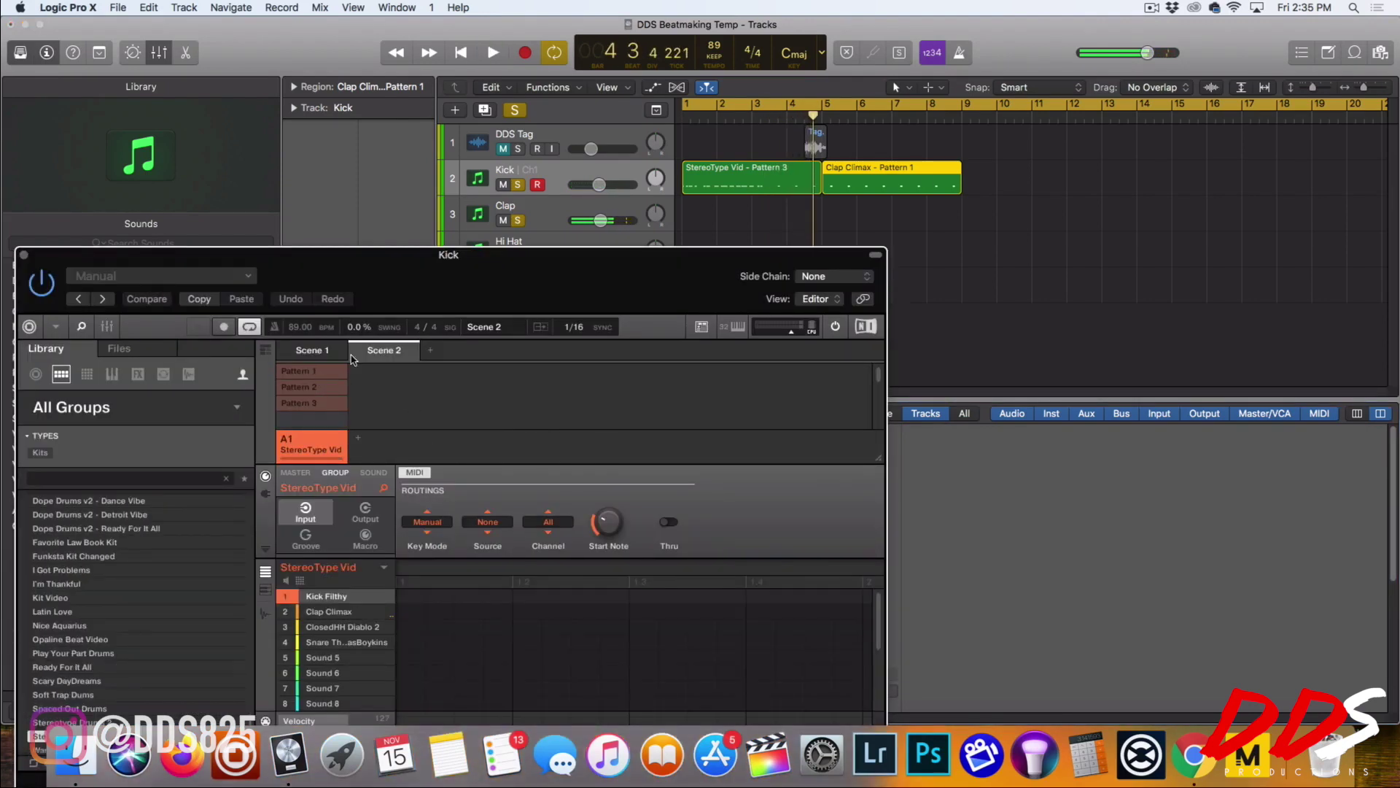
pyautogui.click(835, 117)
pyautogui.press('space')
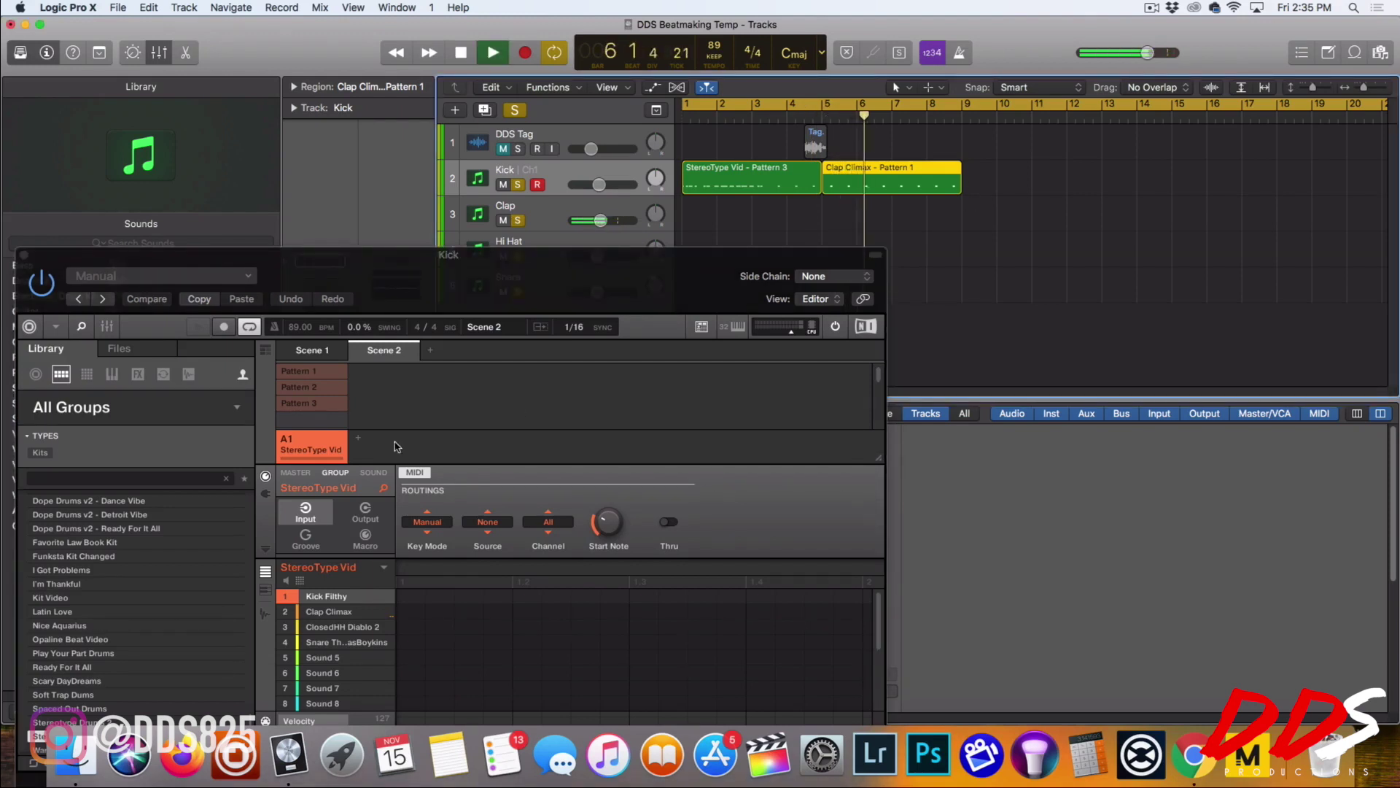
# Step: Assign Pattern 2 to Scene 2, export its MIDI to the Kick track at bar 9, and clear the pattern from the scene
pyautogui.click(321, 390)
pyautogui.press('space')
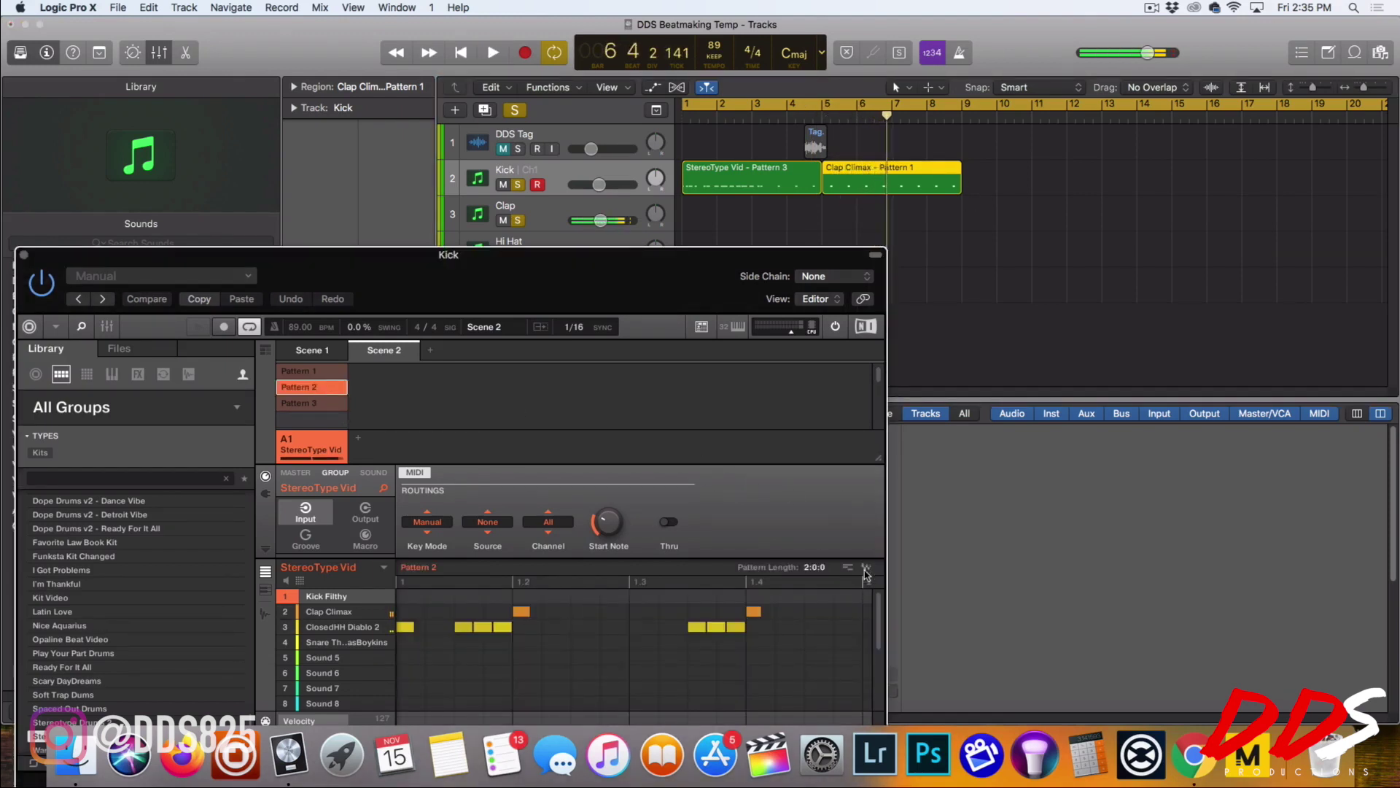
pyautogui.moveTo(846, 569); pyautogui.dragTo(967, 168)
pyautogui.click(326, 393)
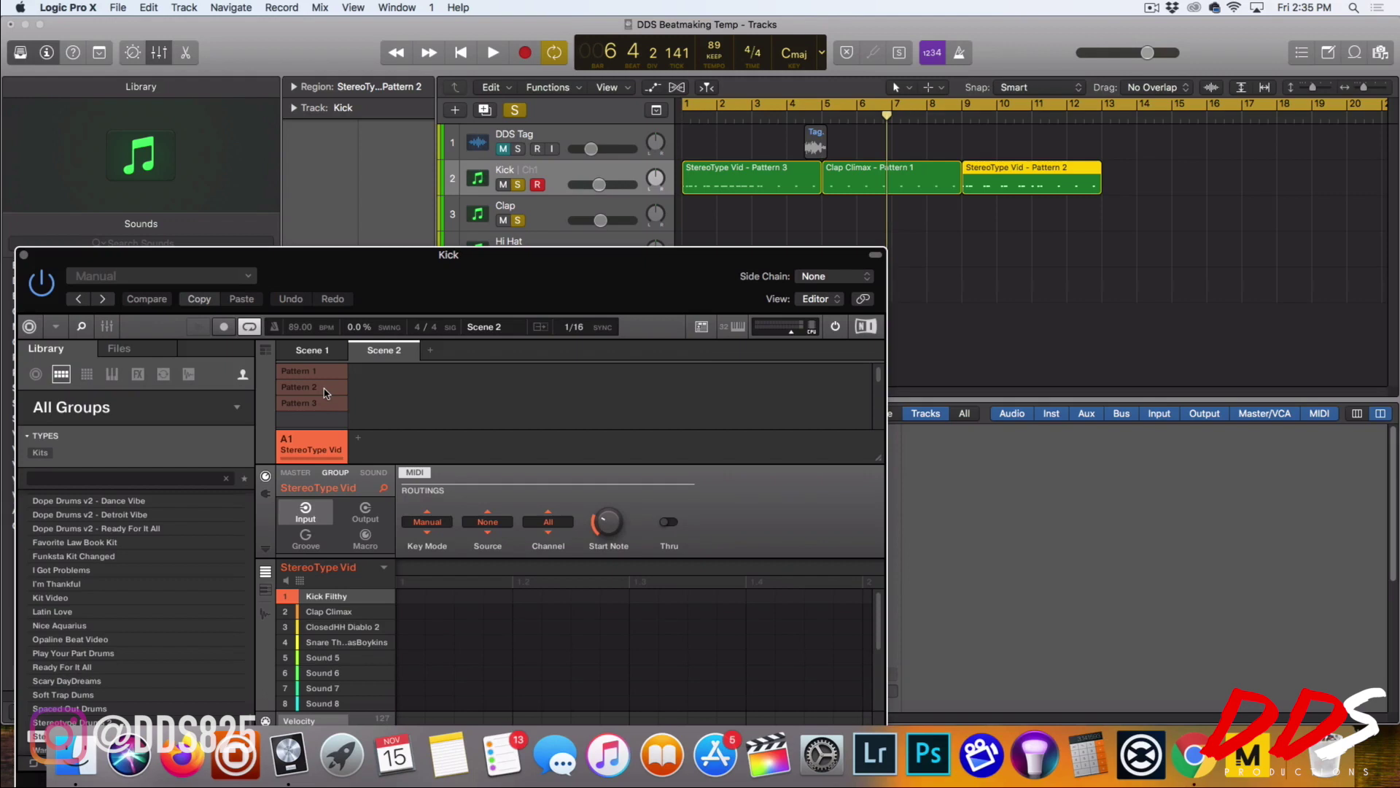
# Step: Close the plug-in window and play through the three Kick track regions to check the signal on each drum channel
pyautogui.click(727, 119)
pyautogui.press('space')
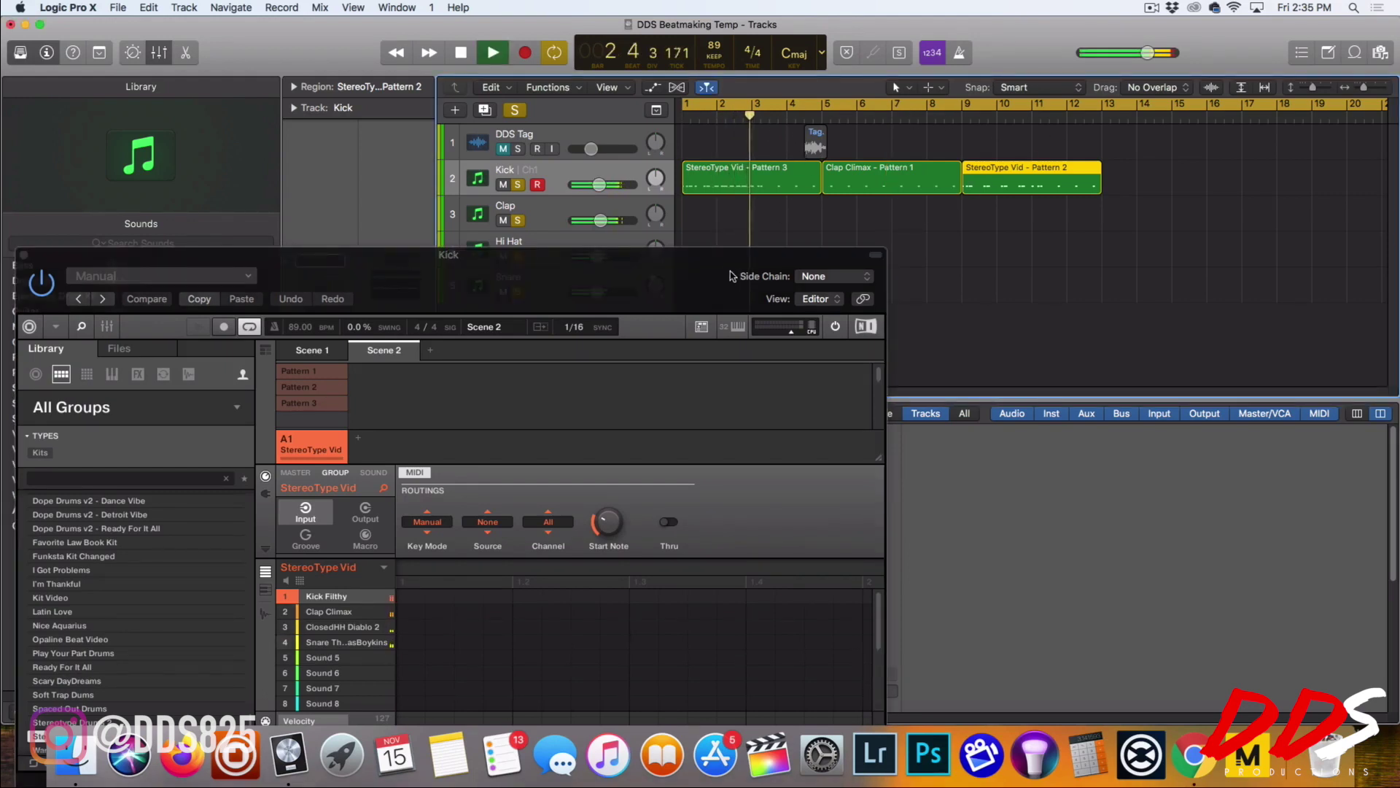
pyautogui.click(24, 257)
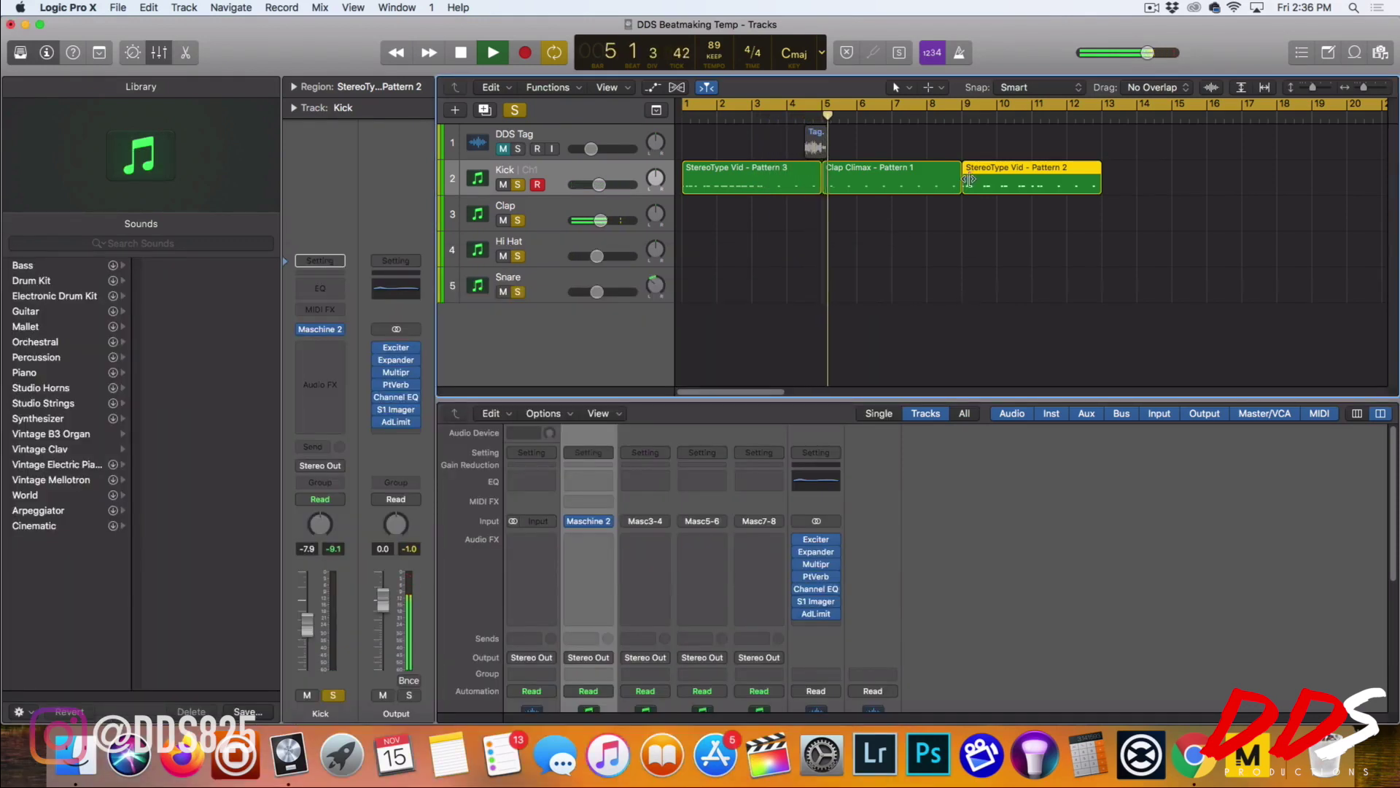
pyautogui.click(964, 114)
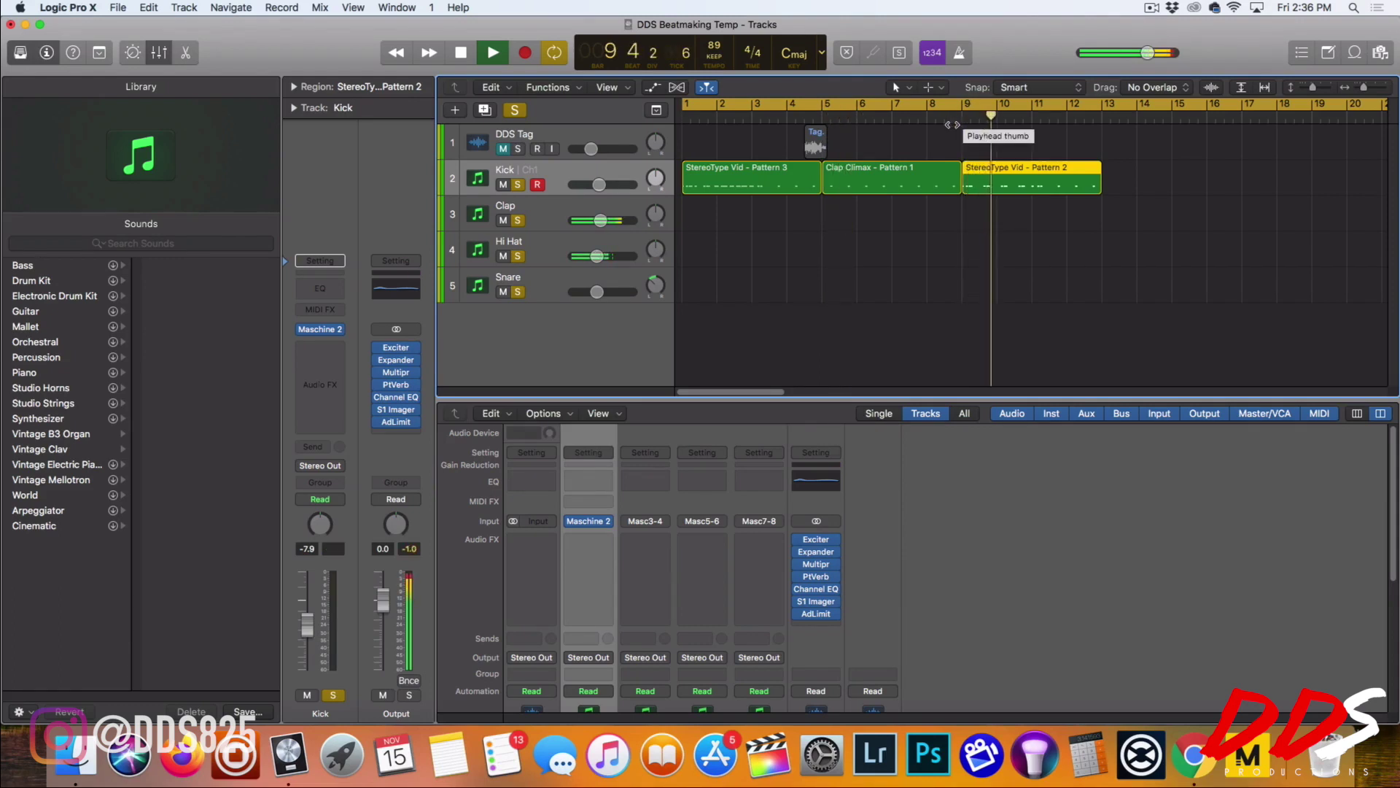
pyautogui.click(702, 115)
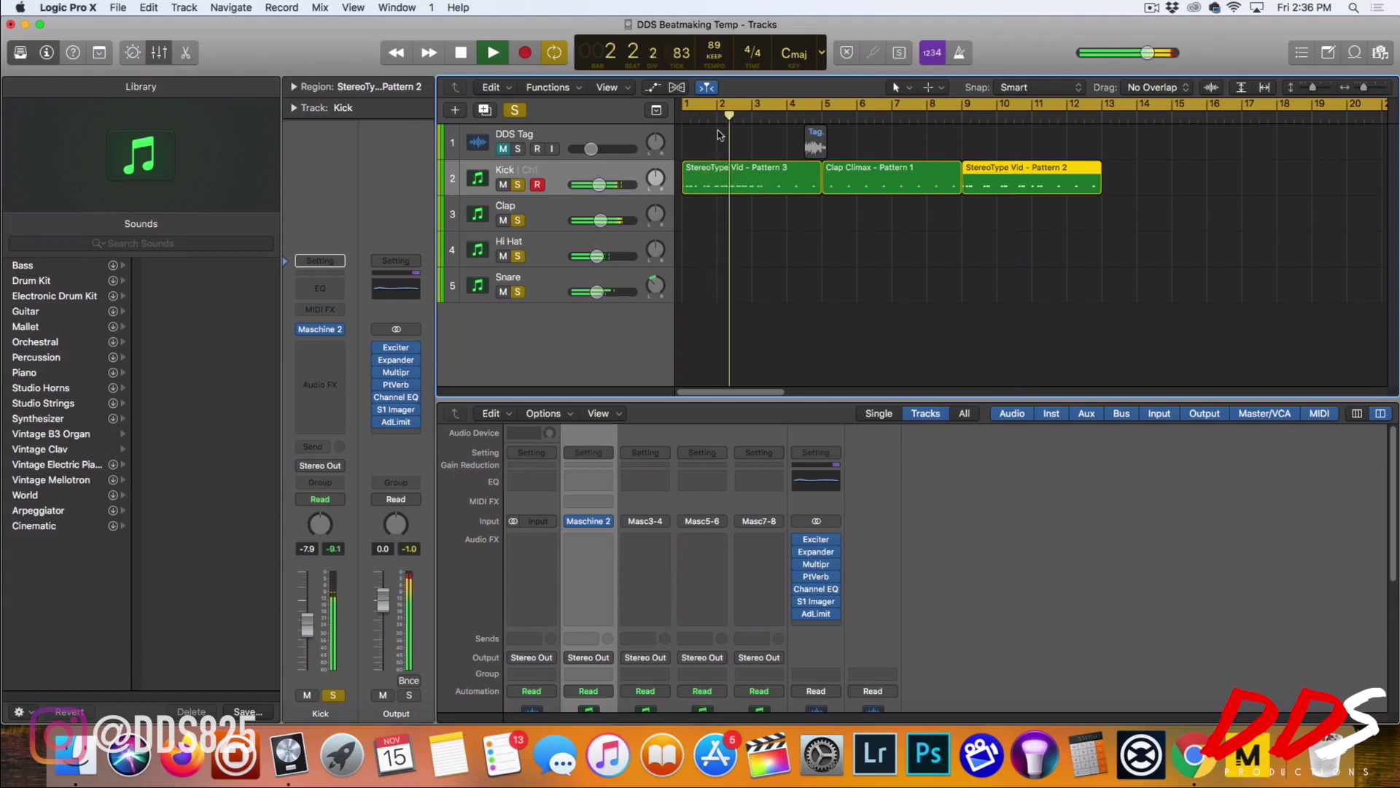
pyautogui.press('space')
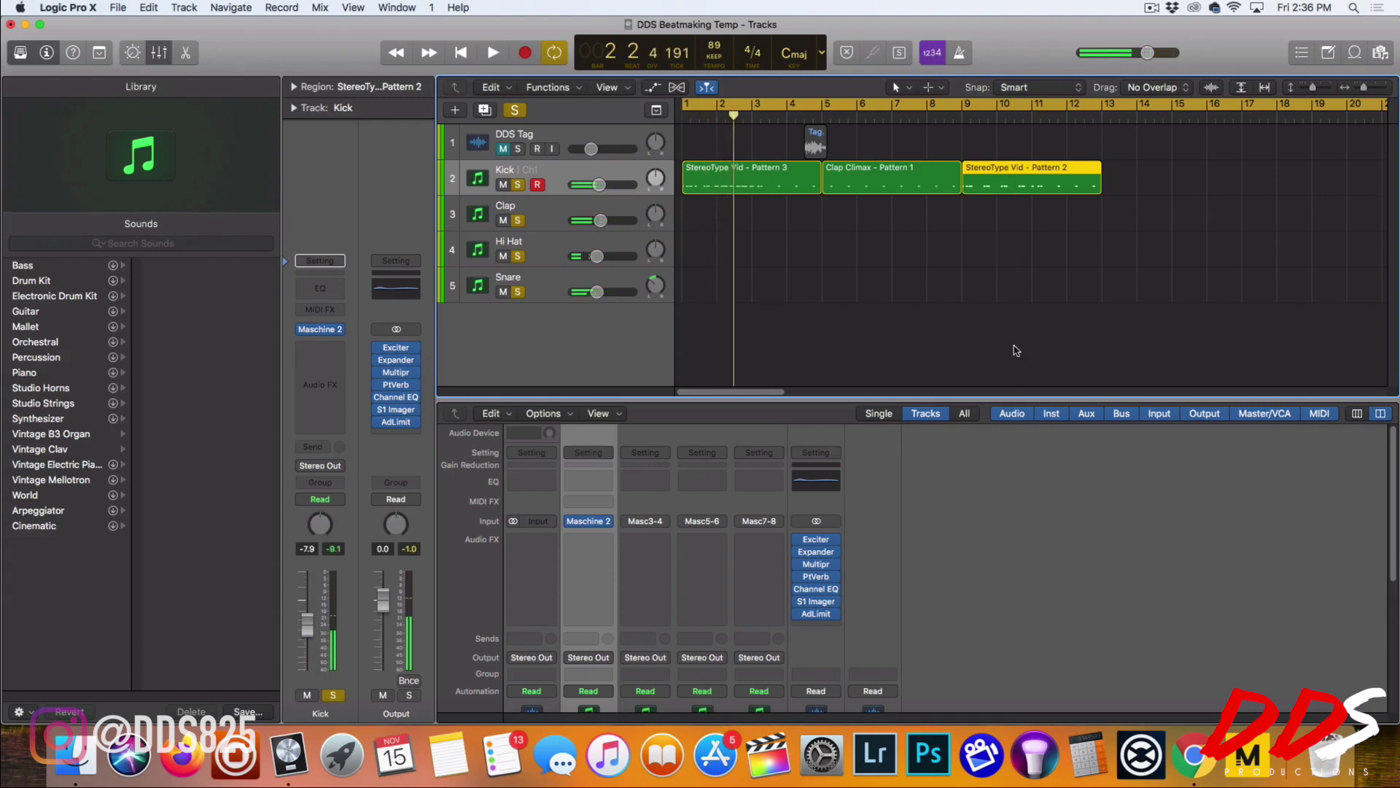
# Step: Reopen Maschine, show the Kick Filthy sound's settings, and assign Pattern 2 to Scene 2 again
pyautogui.moveTo(331, 333)
pyautogui.click(329, 332)
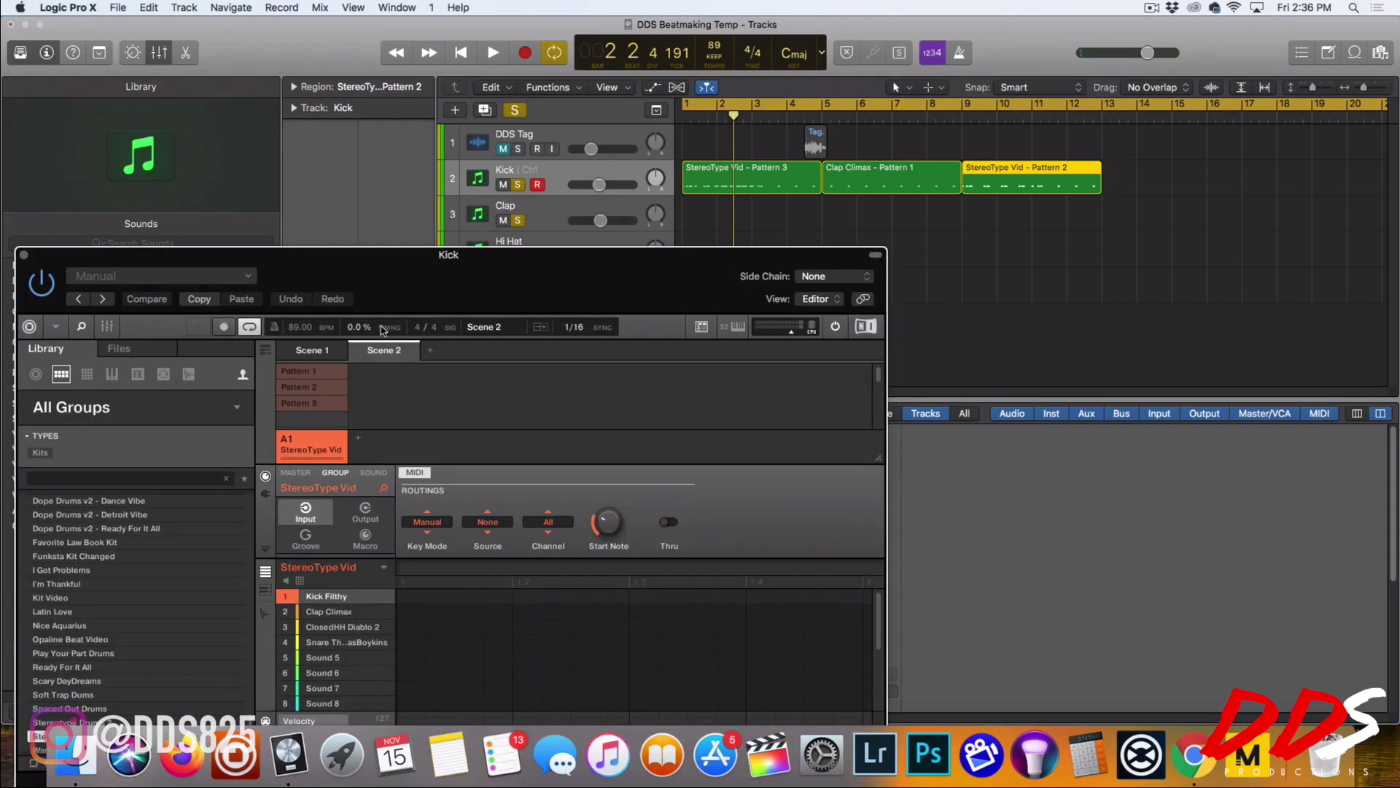
pyautogui.click(378, 472)
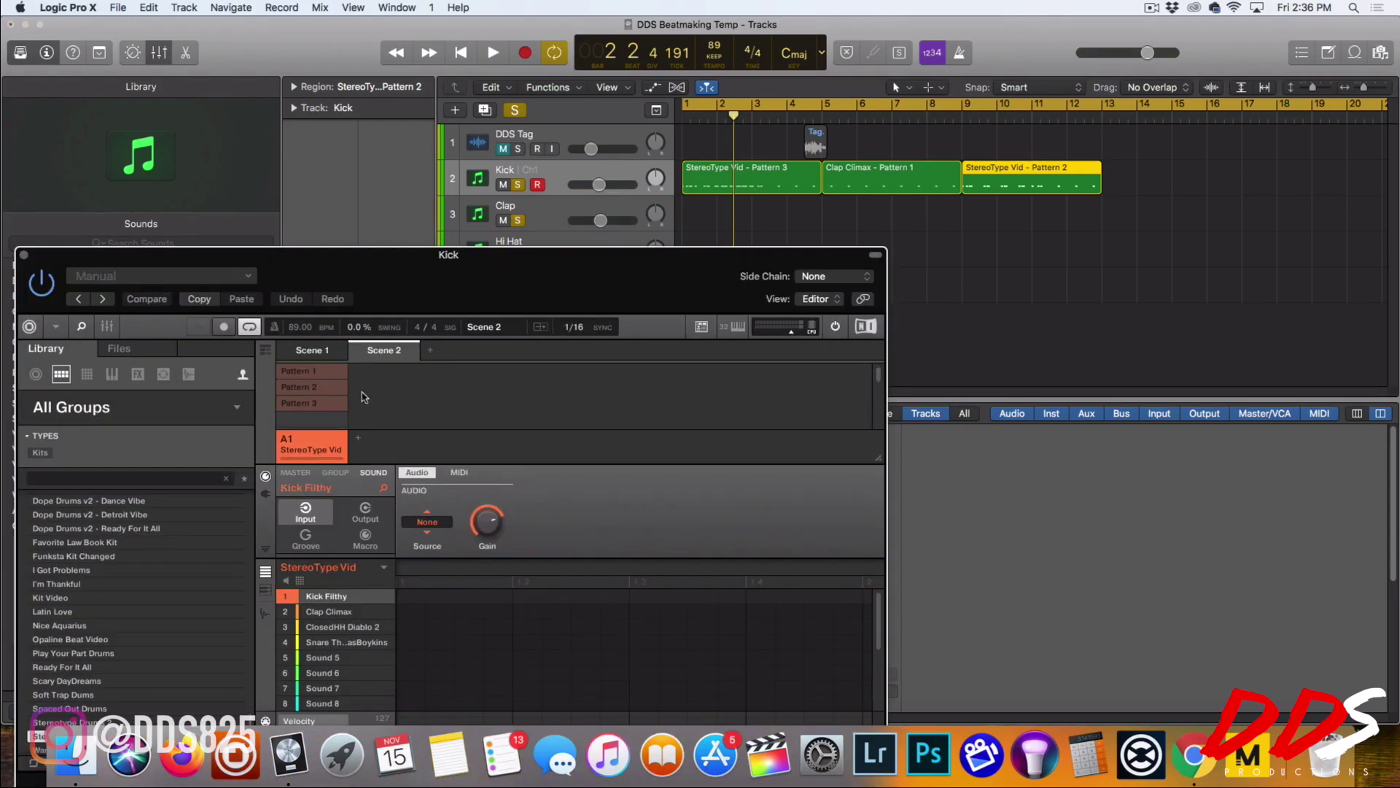
pyautogui.click(325, 388)
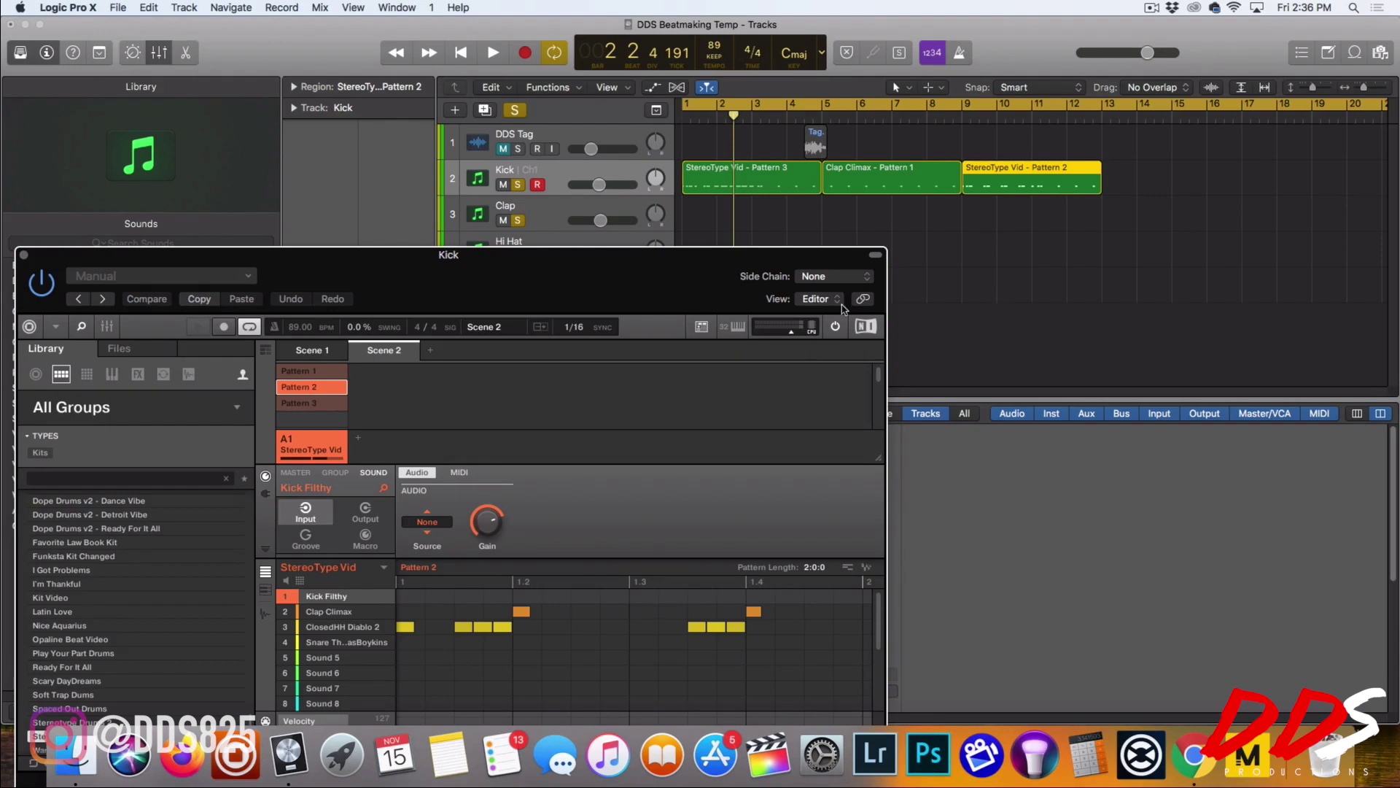
# Step: Move the plug-in window clear of the arrangement and try to export Pattern 2 to the Kick track
pyautogui.moveTo(698, 263); pyautogui.dragTo(601, 85)
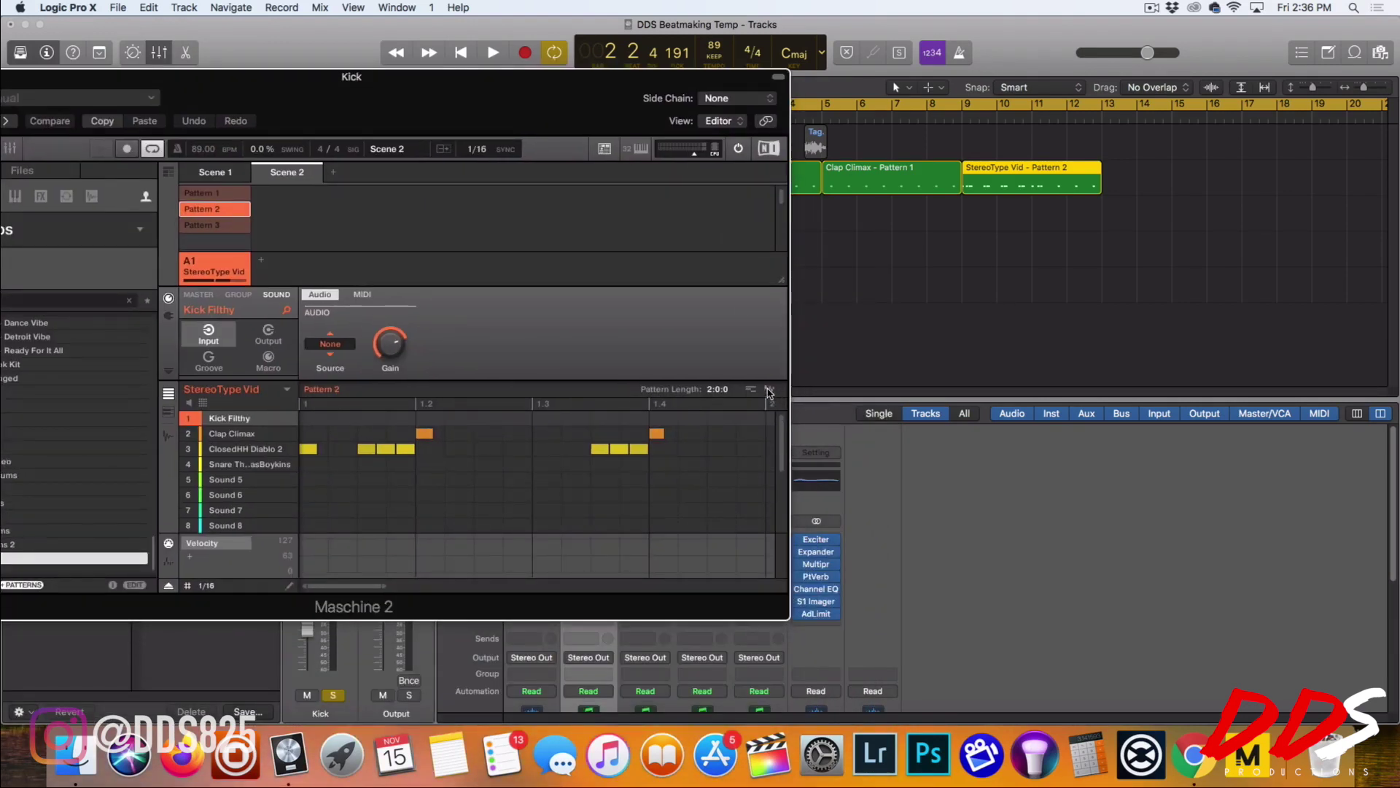
pyautogui.click(972, 273)
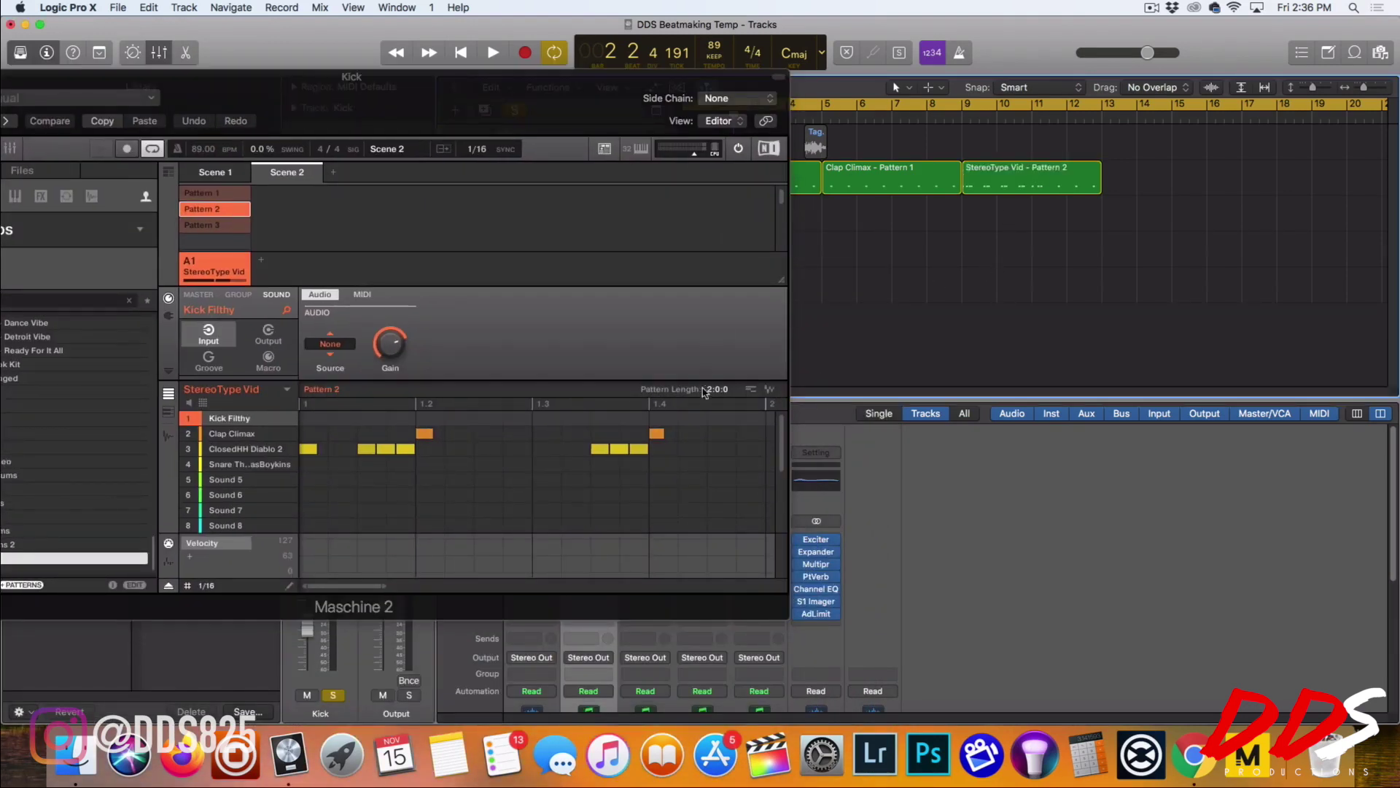
pyautogui.moveTo(770, 390); pyautogui.dragTo(995, 154)
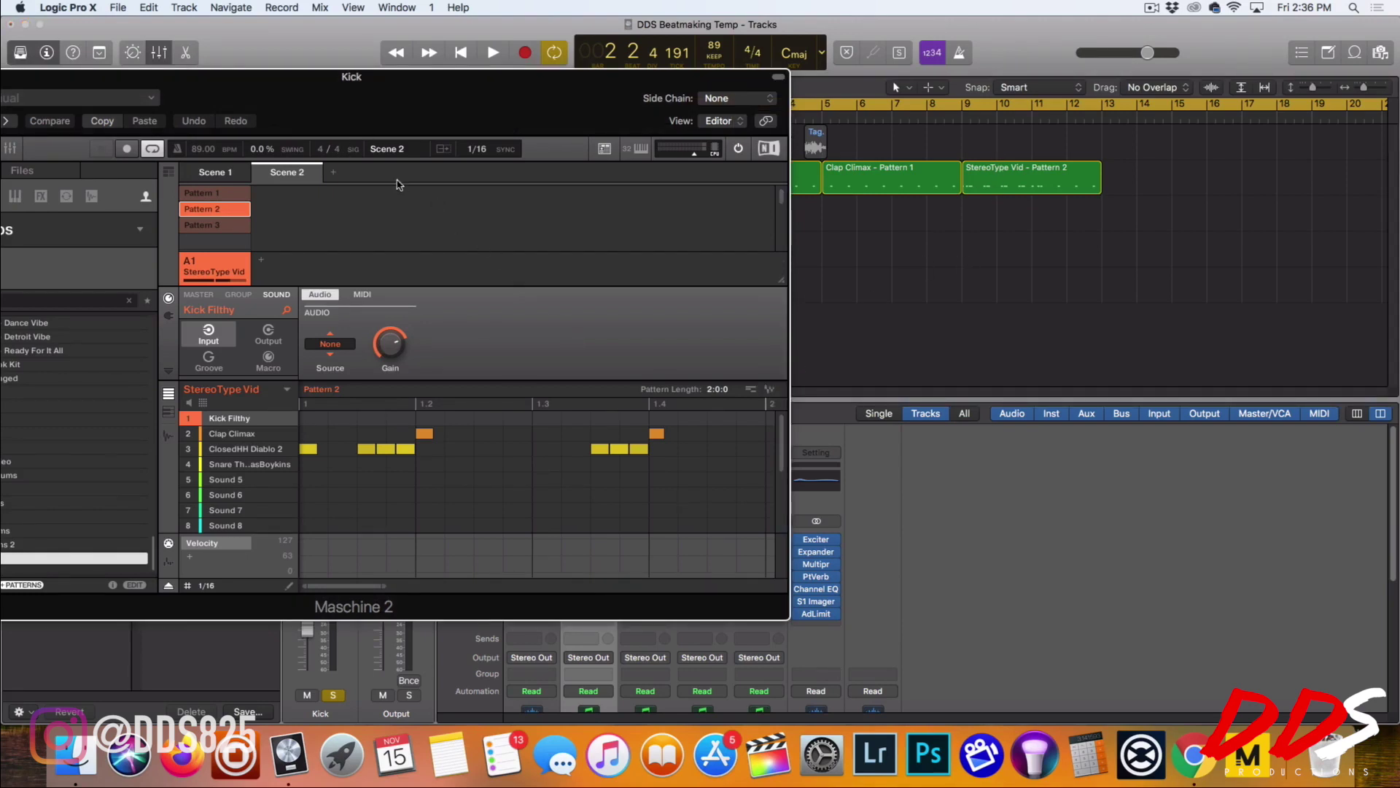
pyautogui.moveTo(396, 108); pyautogui.dragTo(467, 243)
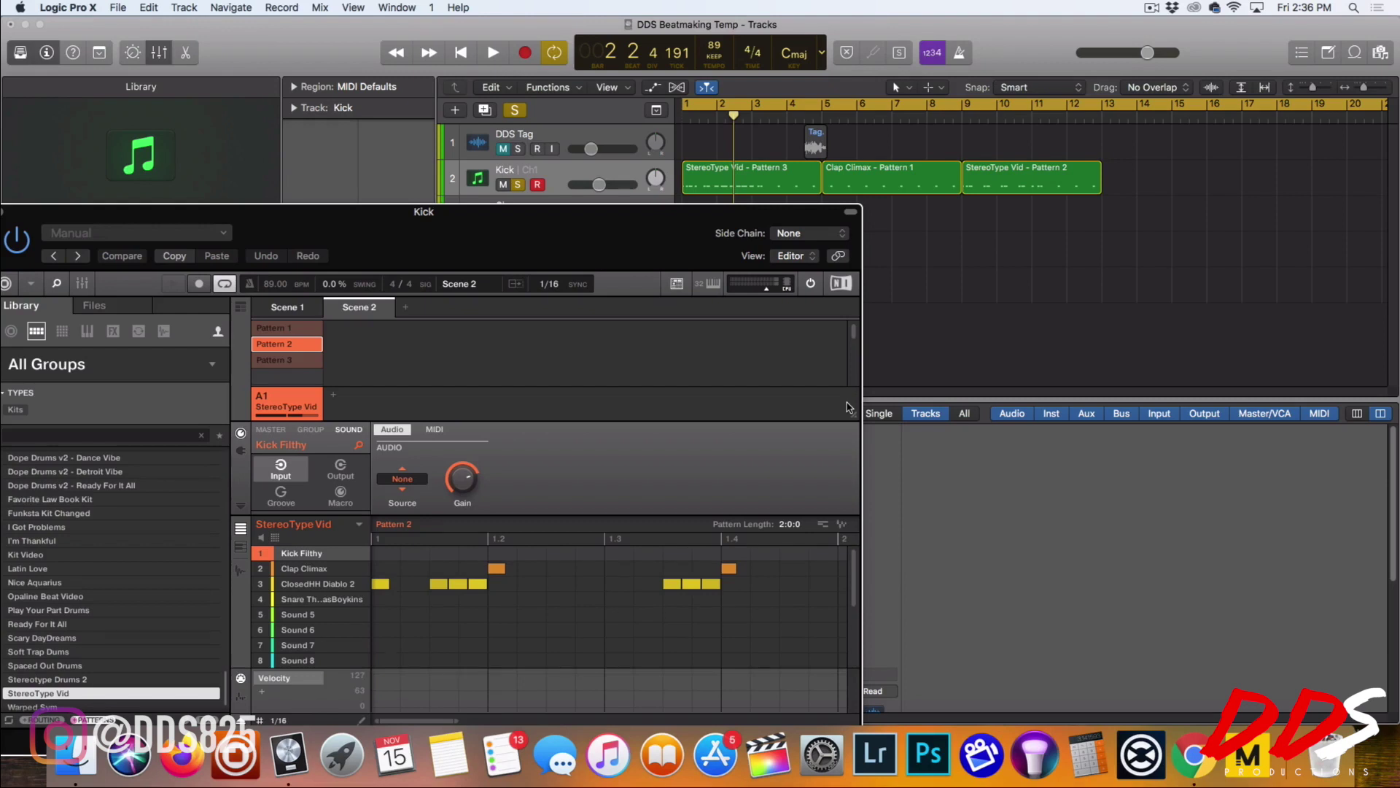
pyautogui.moveTo(627, 252); pyautogui.dragTo(642, 324)
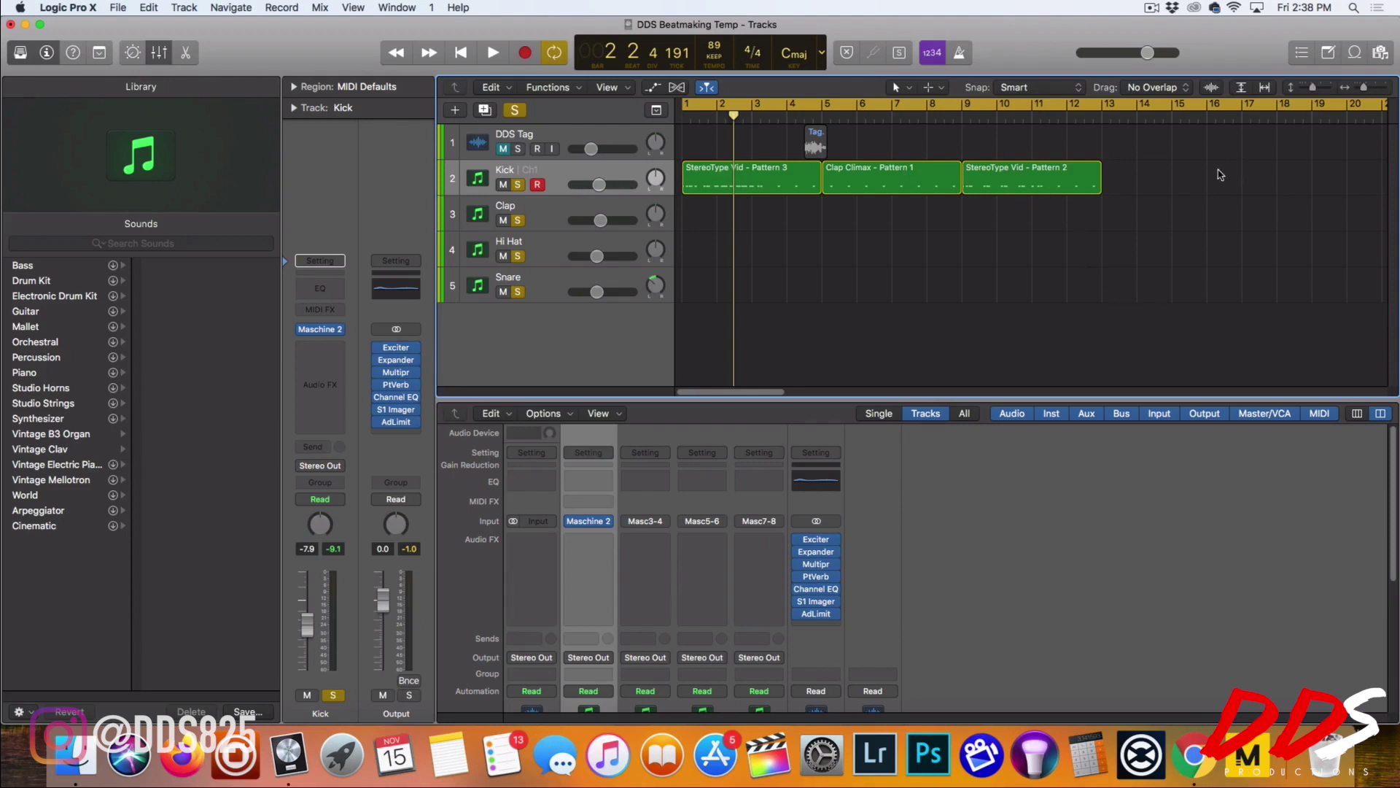
# Step: Move Pattern 3's region to the Clap track and Pattern 1's to Hi Hat, and Pattern 2's to the Kick track's start, all at bar 1
pyautogui.moveTo(758, 182); pyautogui.dragTo(733, 204)
pyautogui.moveTo(906, 173); pyautogui.dragTo(765, 242)
pyautogui.moveTo(1008, 177); pyautogui.dragTo(727, 185)
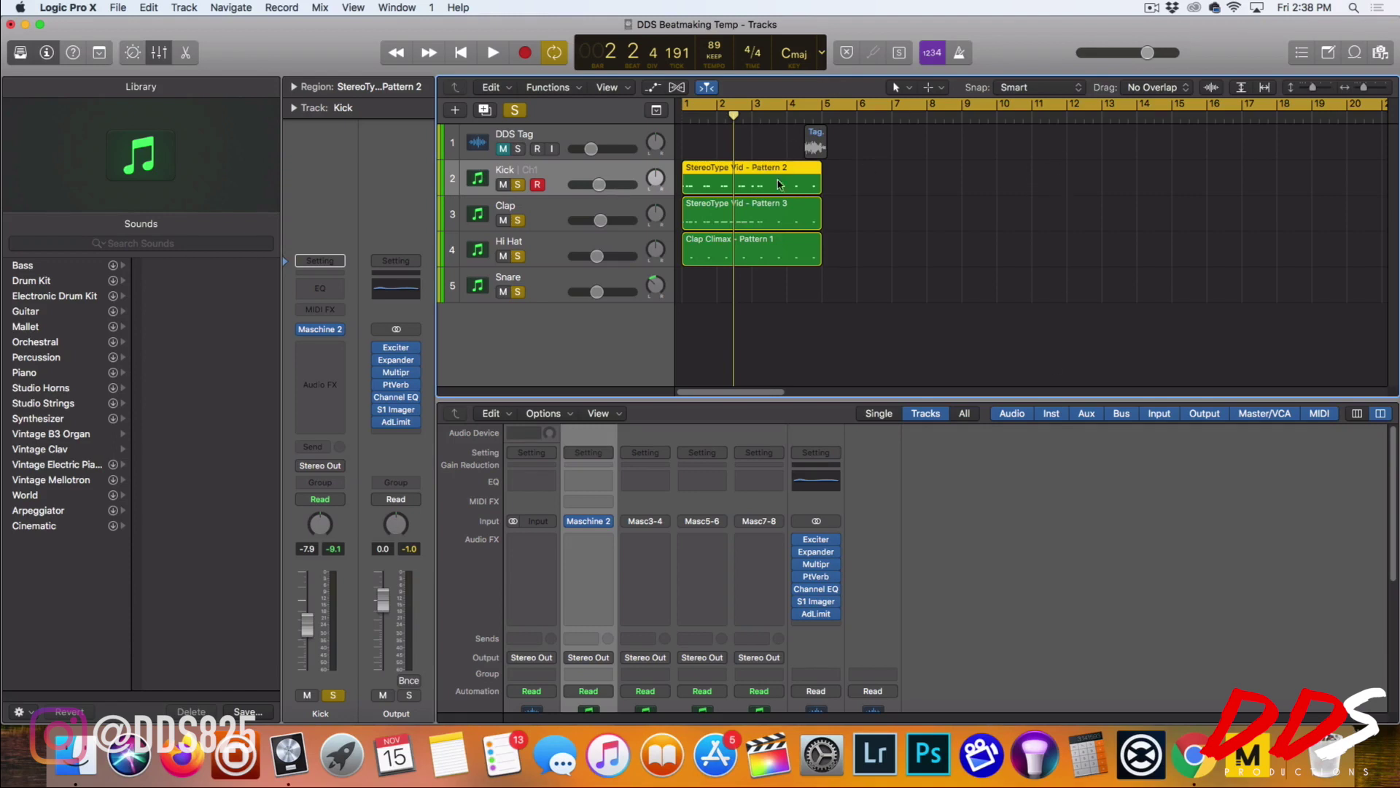
# Step: Try copying the Clap and Hi Hat track regions to around bars 8 and 9, and undo both copies
pyautogui.moveTo(764, 216); pyautogui.dragTo(1021, 217)
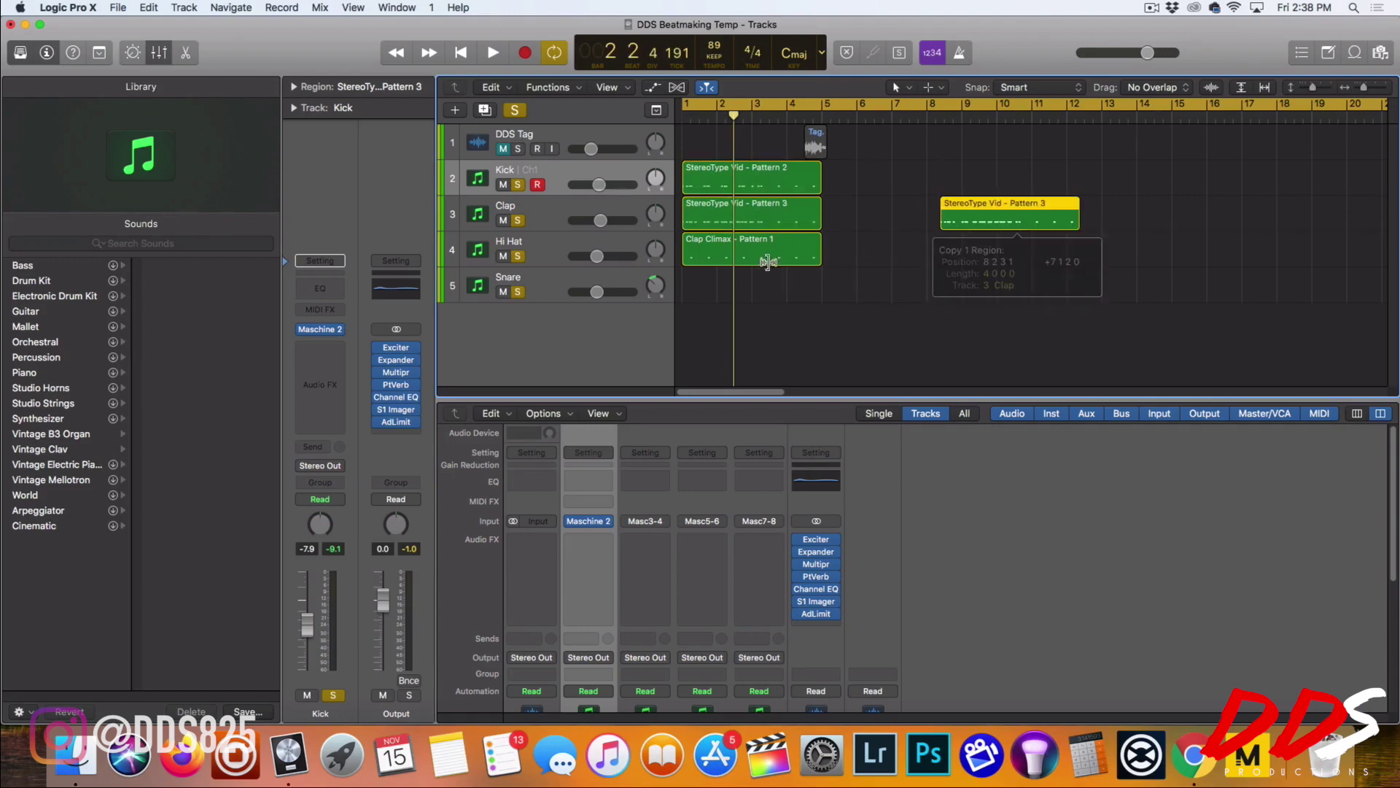
pyautogui.moveTo(745, 251); pyautogui.dragTo(1012, 263)
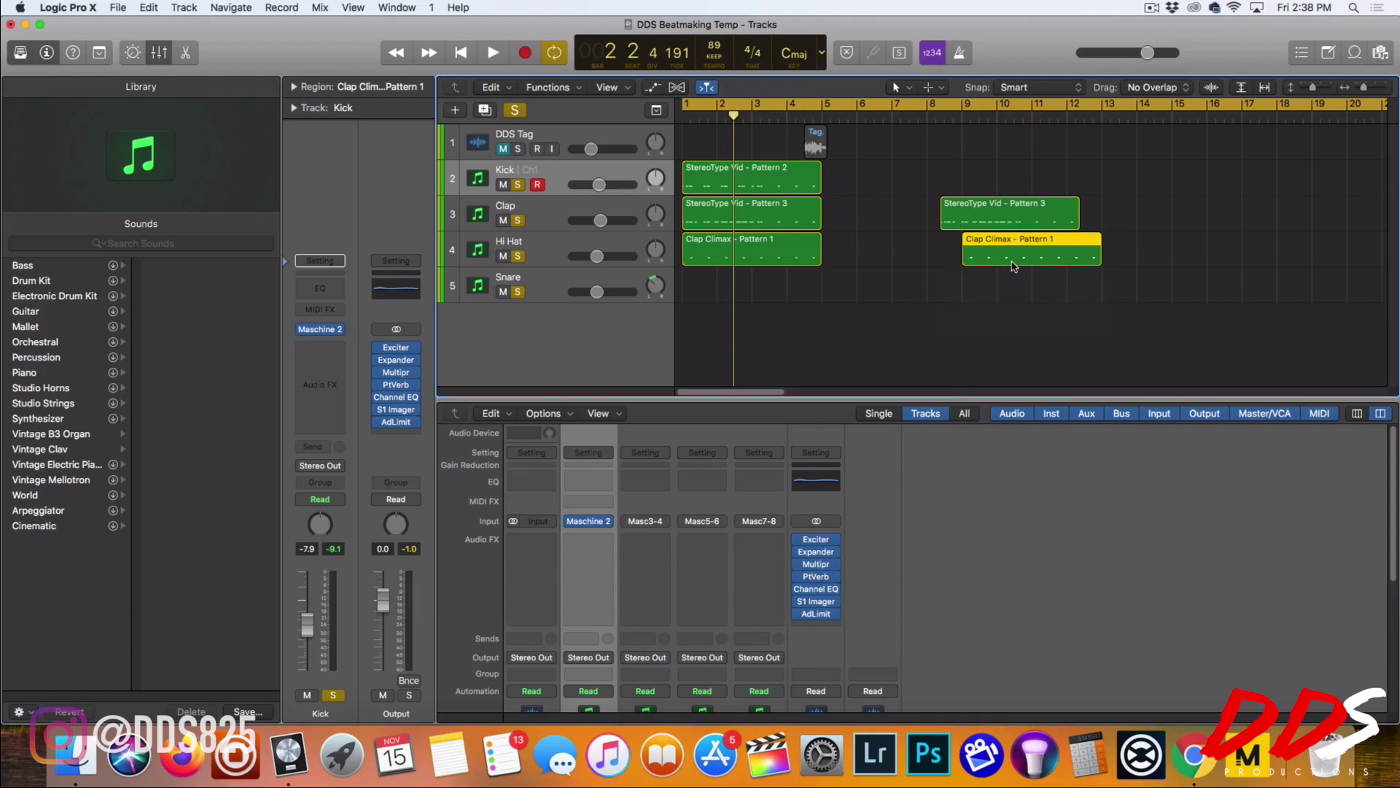
pyautogui.press('cmd+z')
pyautogui.press('cmd+z')
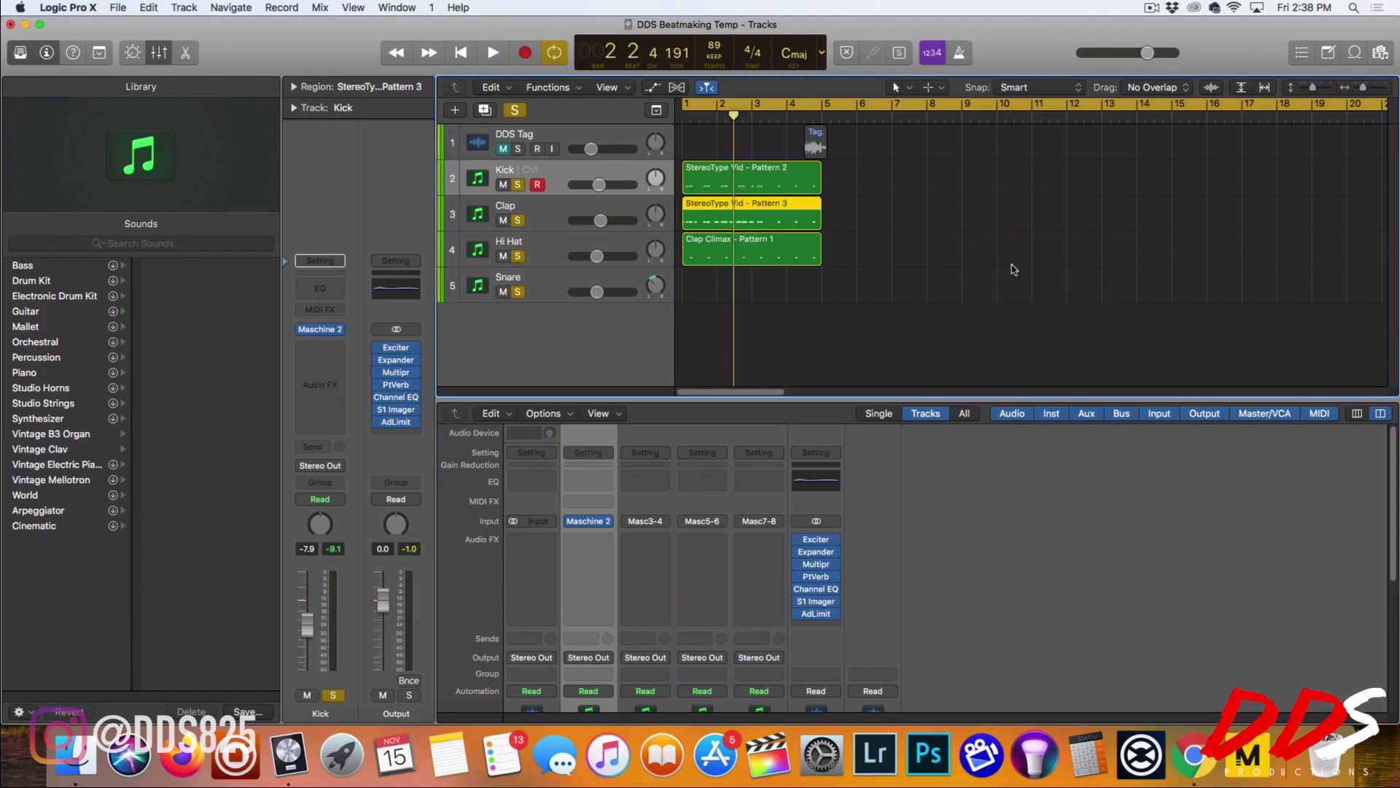
# Step: Delete all three pattern regions from the Kick, Clap and Hi Hat tracks
pyautogui.moveTo(779, 155); pyautogui.dragTo(788, 314)
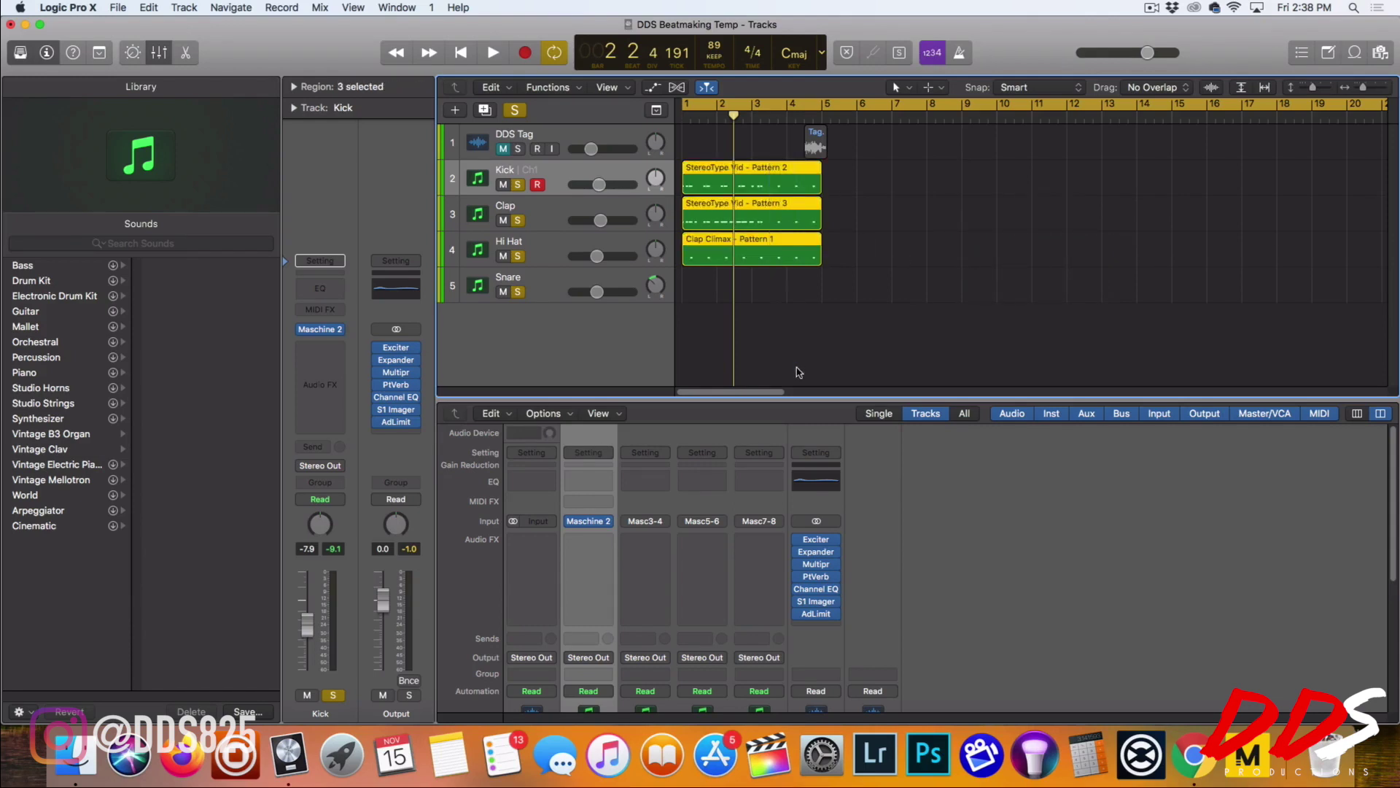
pyautogui.press('Delete')
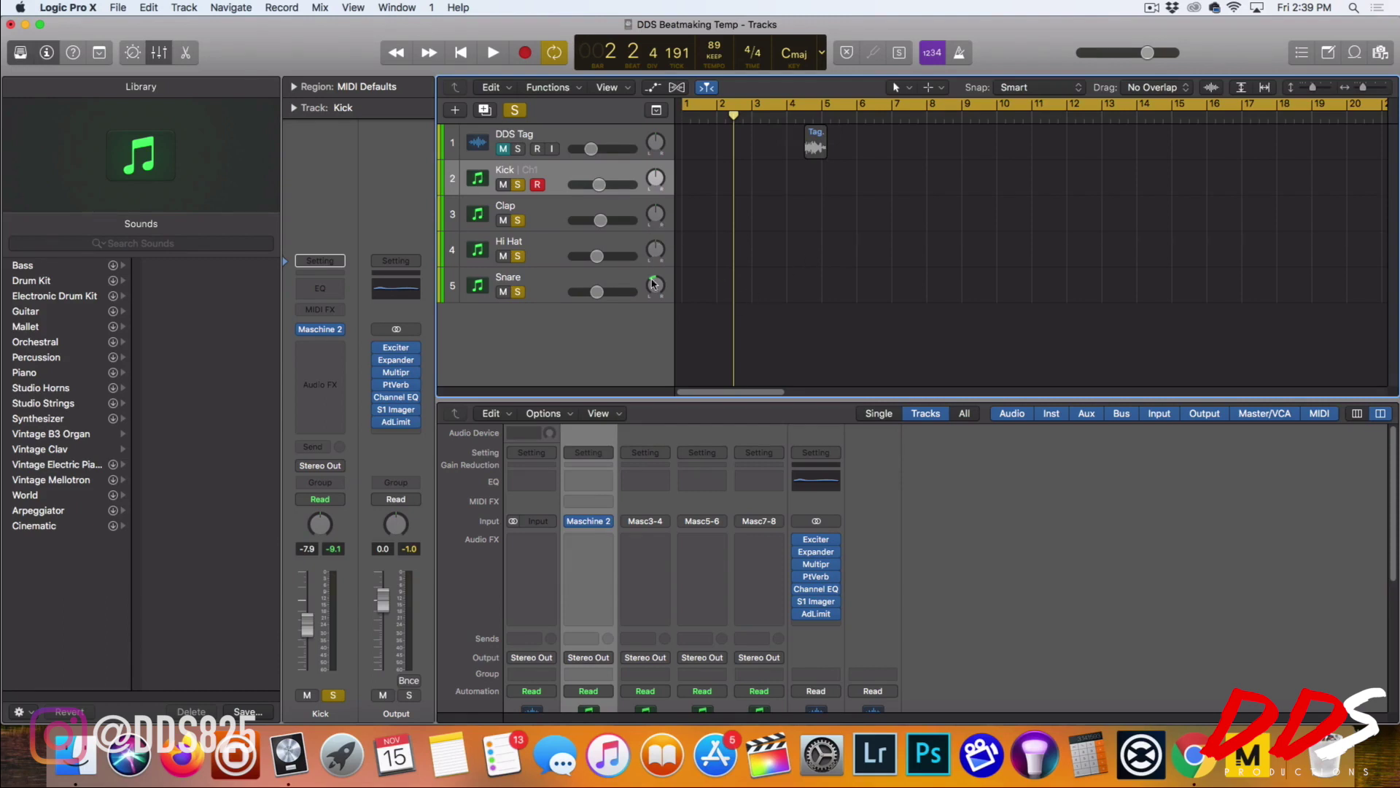
pyautogui.click(1153, 9)
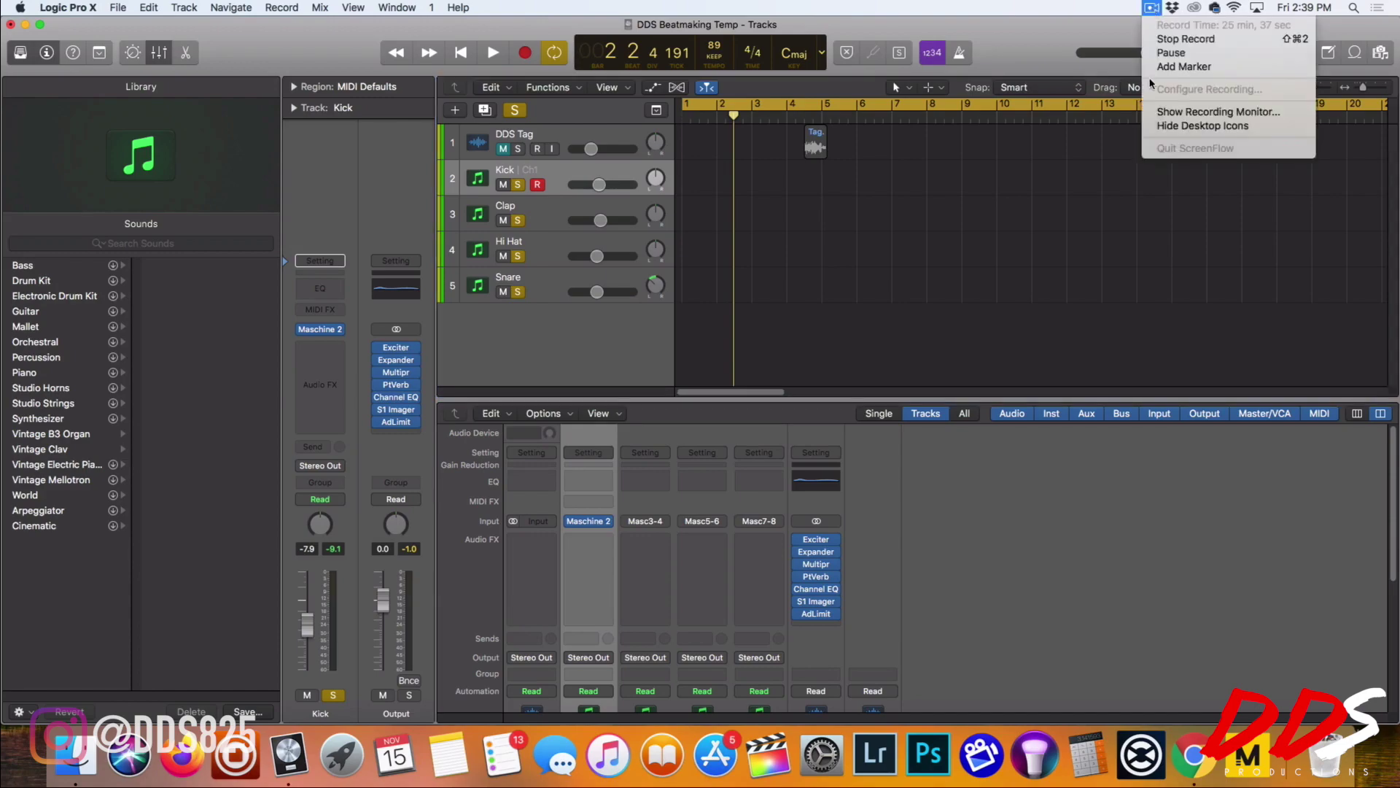